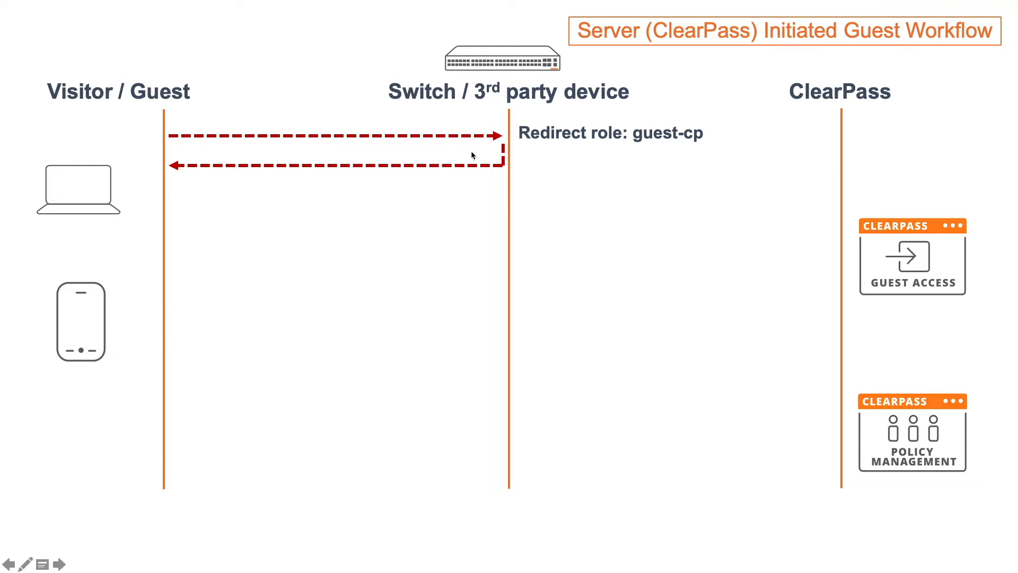
pyautogui.click(606, 146)
pyautogui.click(606, 146)
pyautogui.click(606, 145)
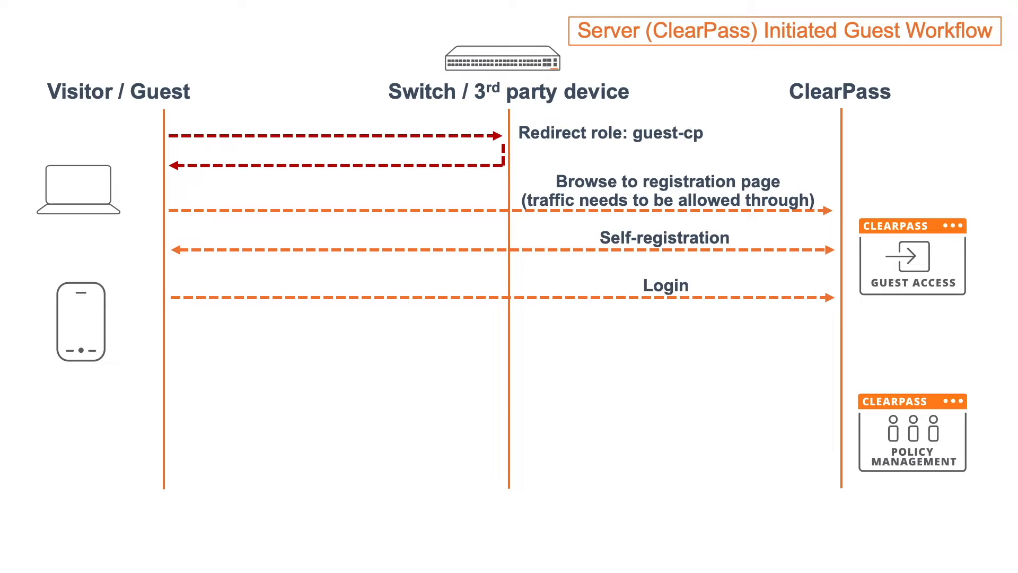
pyautogui.press('Right')
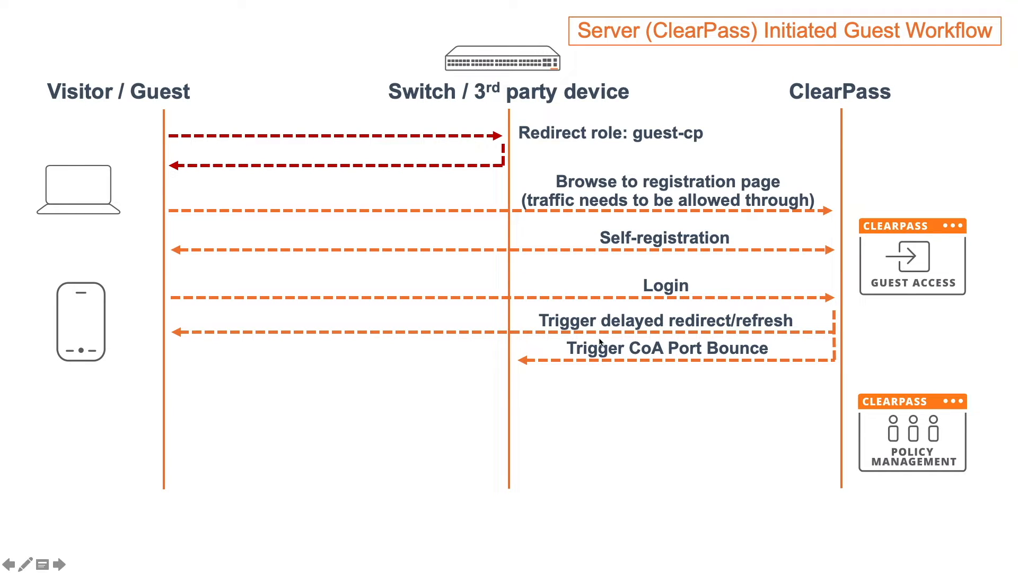
pyautogui.press('Right')
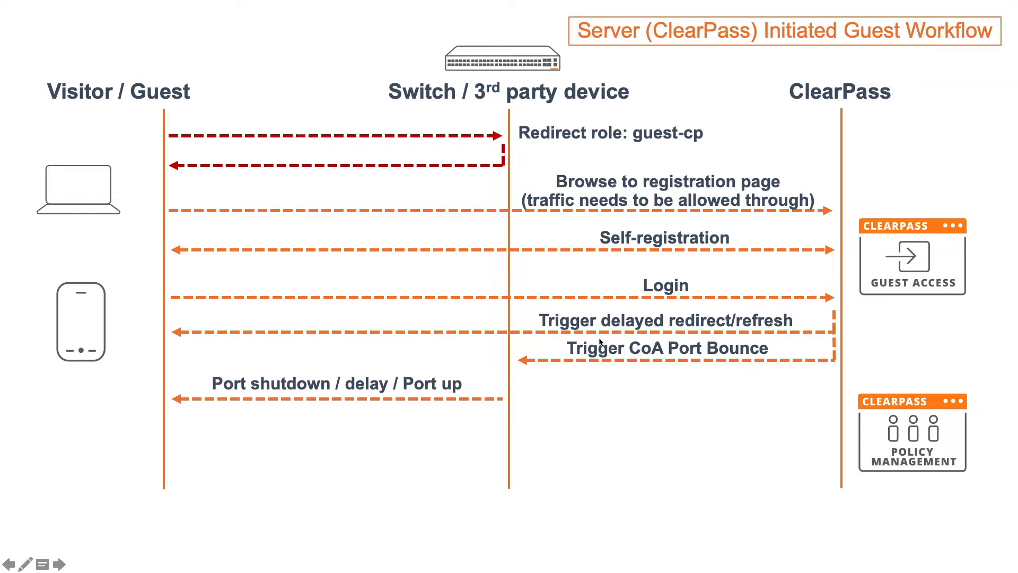
pyautogui.press('Right')
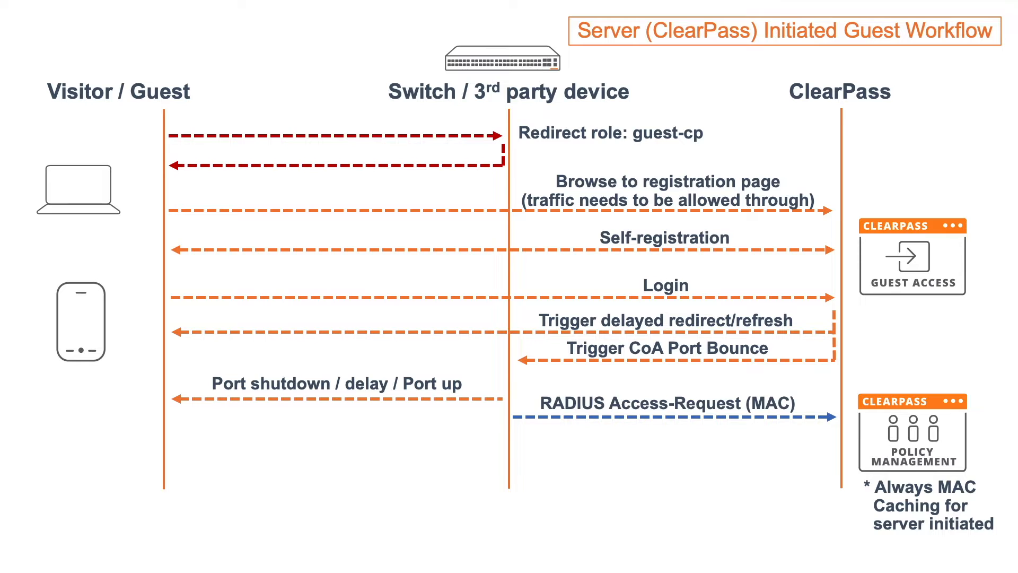
pyautogui.press('Right')
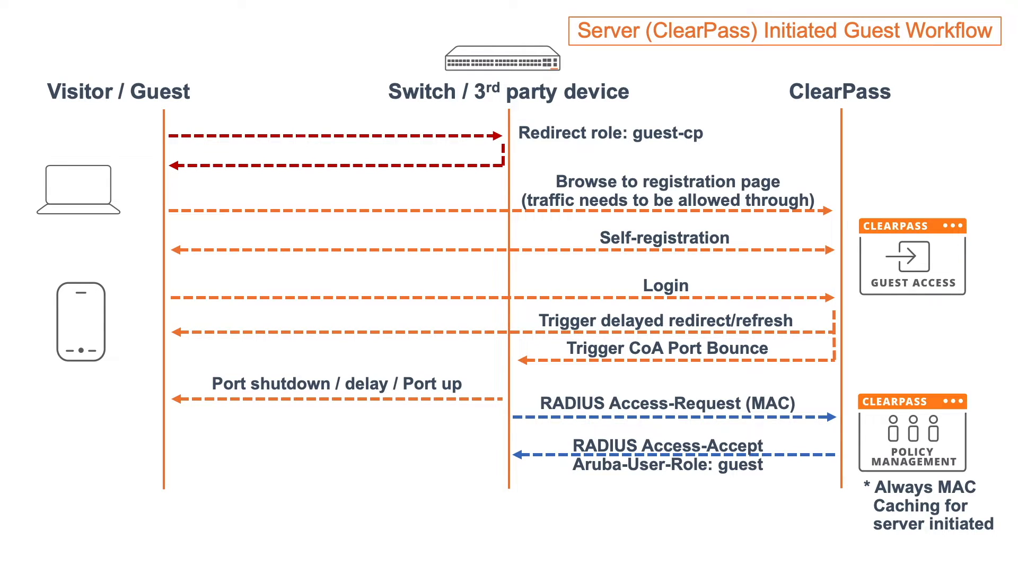
pyautogui.press('Right')
pyautogui.press('Right')
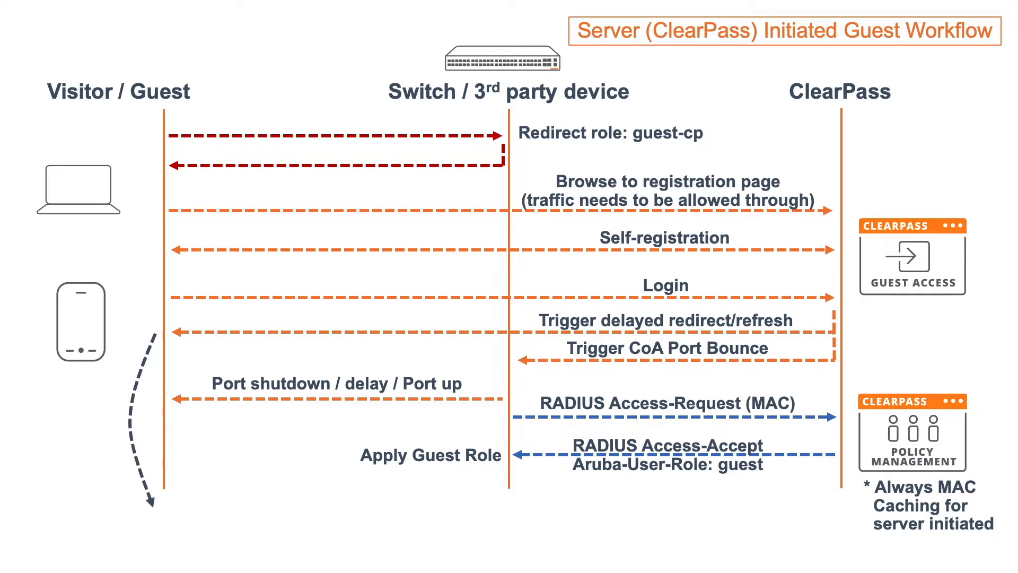
pyautogui.press('Right')
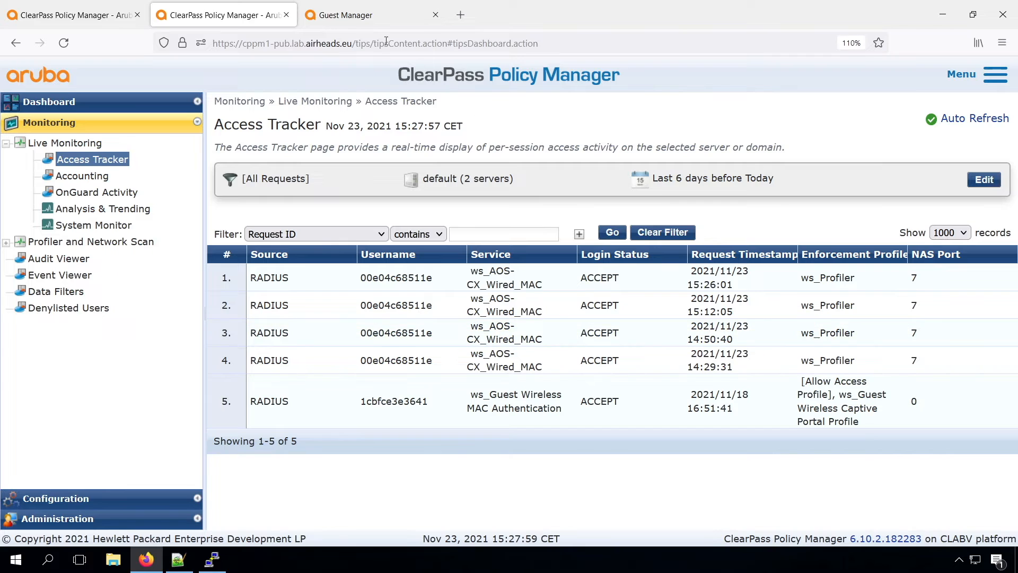
# Step: Switch to ClearPass Guest and open the list of self-registration pages in its configuration
pyautogui.click(374, 17)
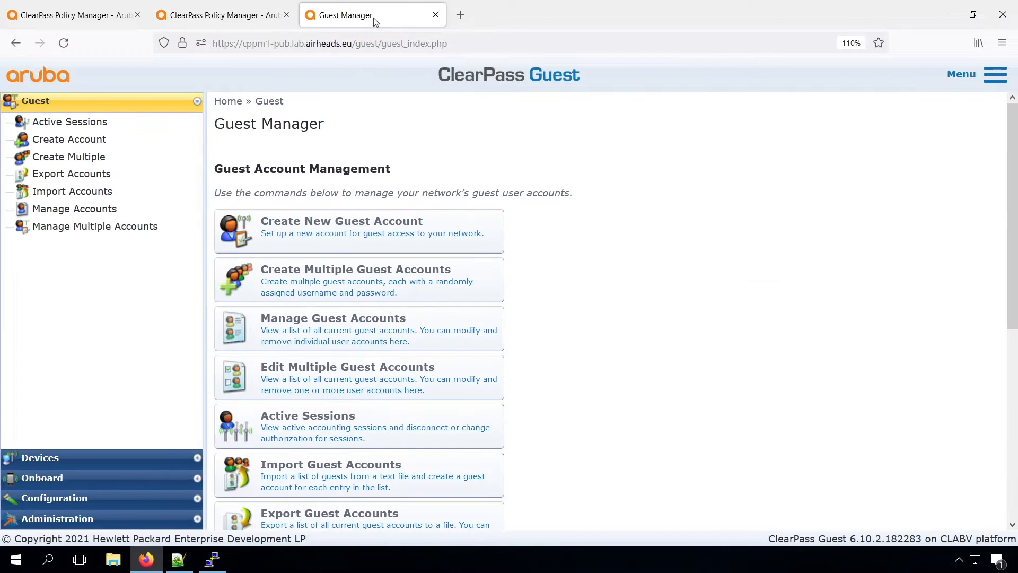
pyautogui.click(993, 79)
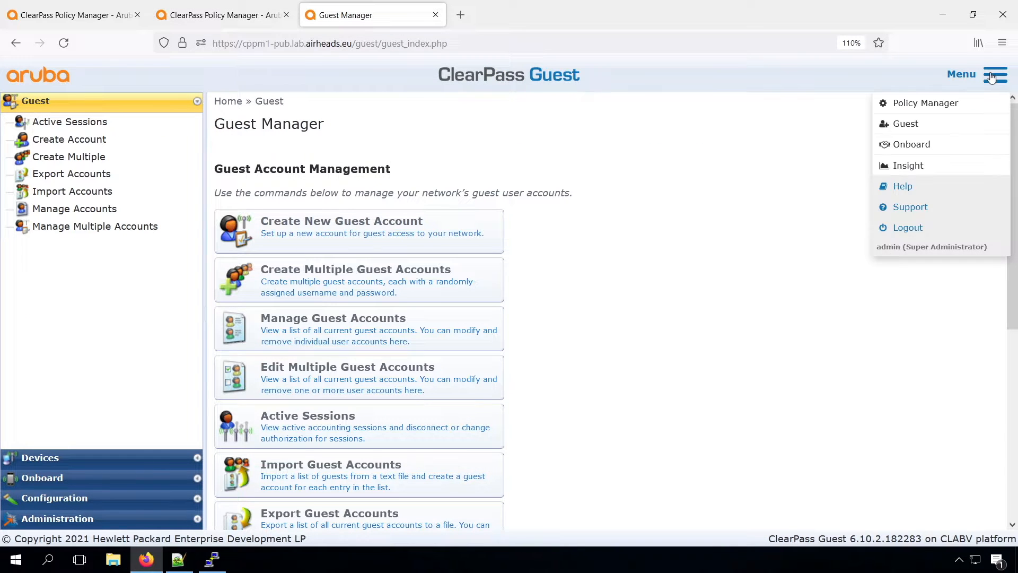
pyautogui.click(921, 126)
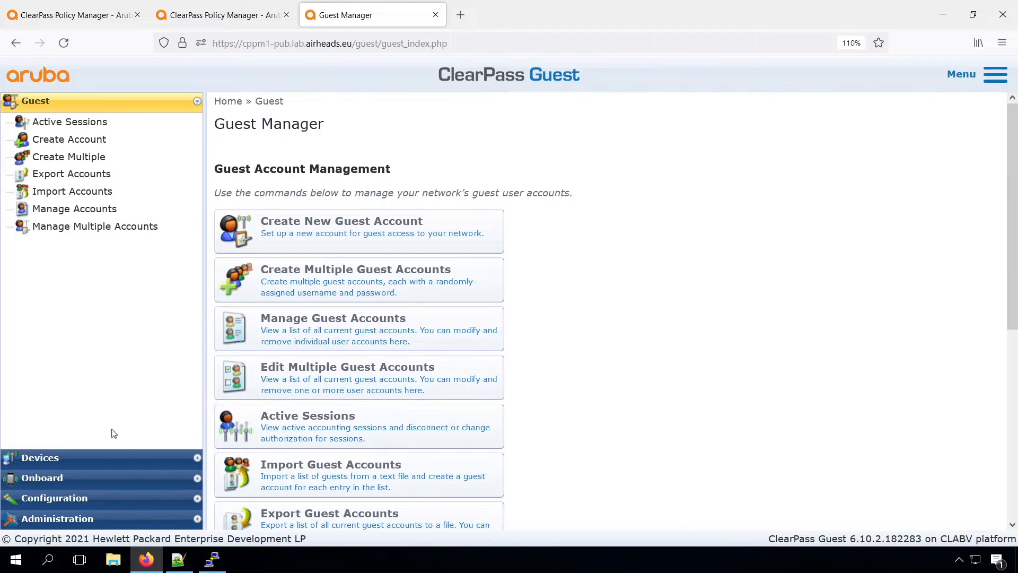
pyautogui.click(75, 496)
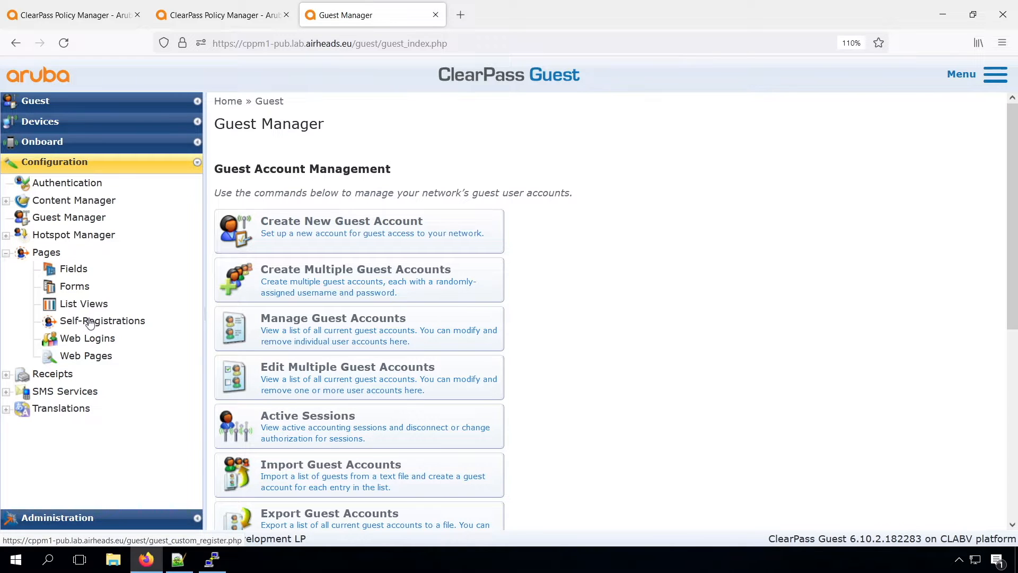
pyautogui.click(91, 323)
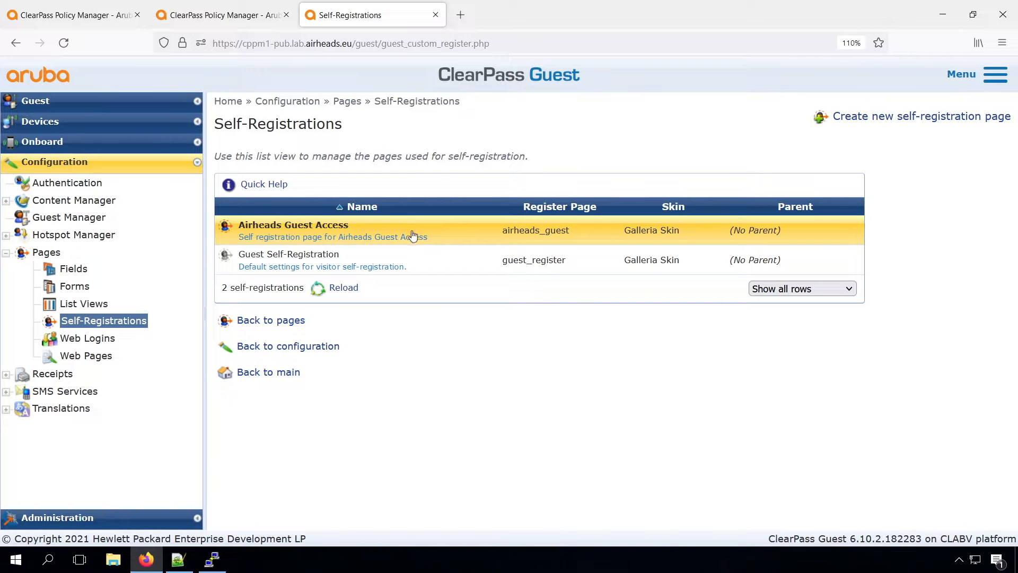
# Step: Duplicate the Airheads Guest Access self-registration with "- Wired" appended to its name and description, using register page wired-guest, and save it
pyautogui.click(447, 237)
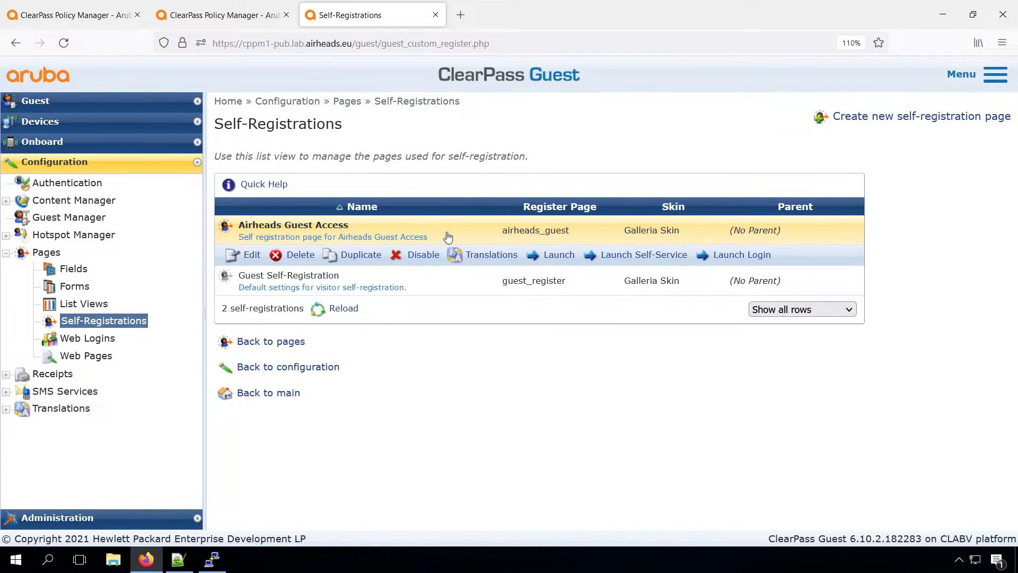
pyautogui.click(357, 254)
pyautogui.write('- W')
pyautogui.click(419, 313)
pyautogui.click(551, 350)
pyautogui.write('- Wired')
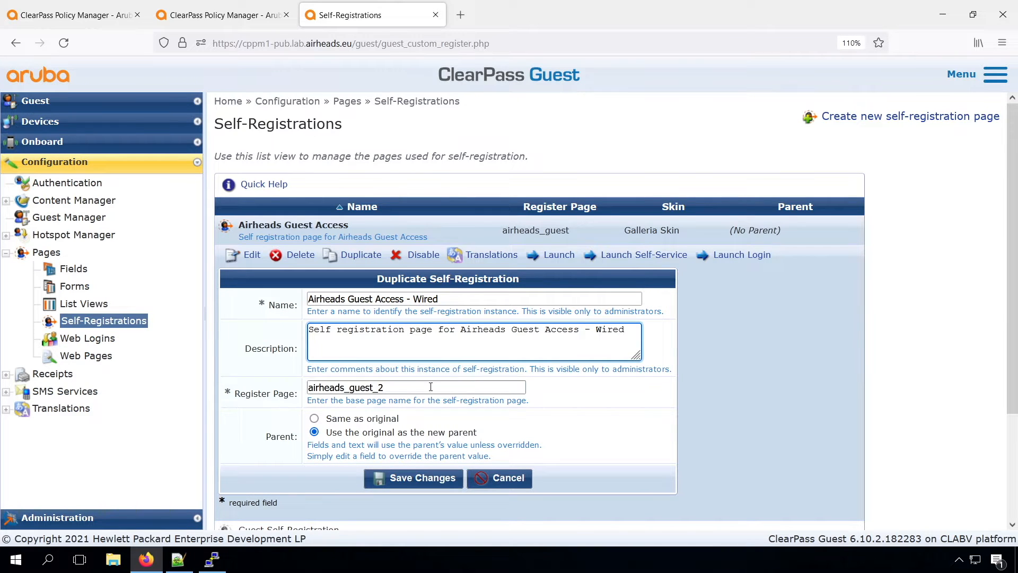
pyautogui.press('Tab')
pyautogui.write('wired-guest')
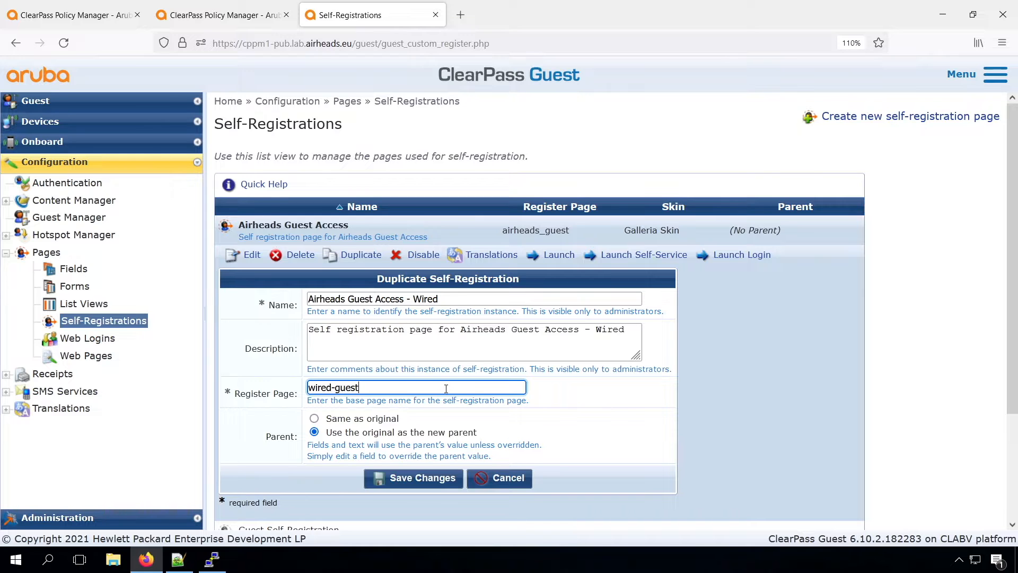
pyautogui.click(431, 479)
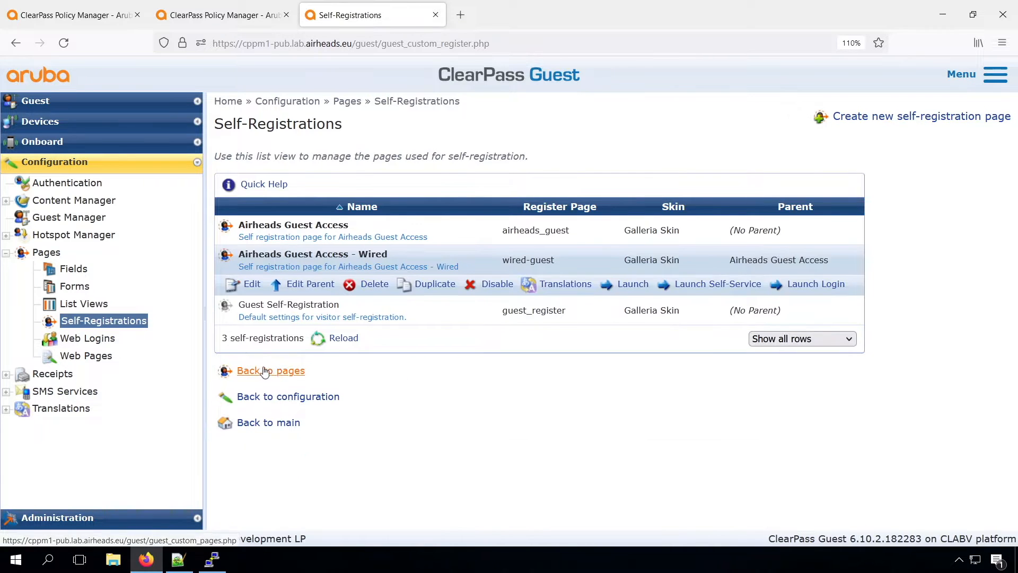
# Step: In the wired copy's NAS vendor settings, set the login method to Server-initiated (RFC 3576 change of authorization), save, and return to the editor
pyautogui.click(253, 286)
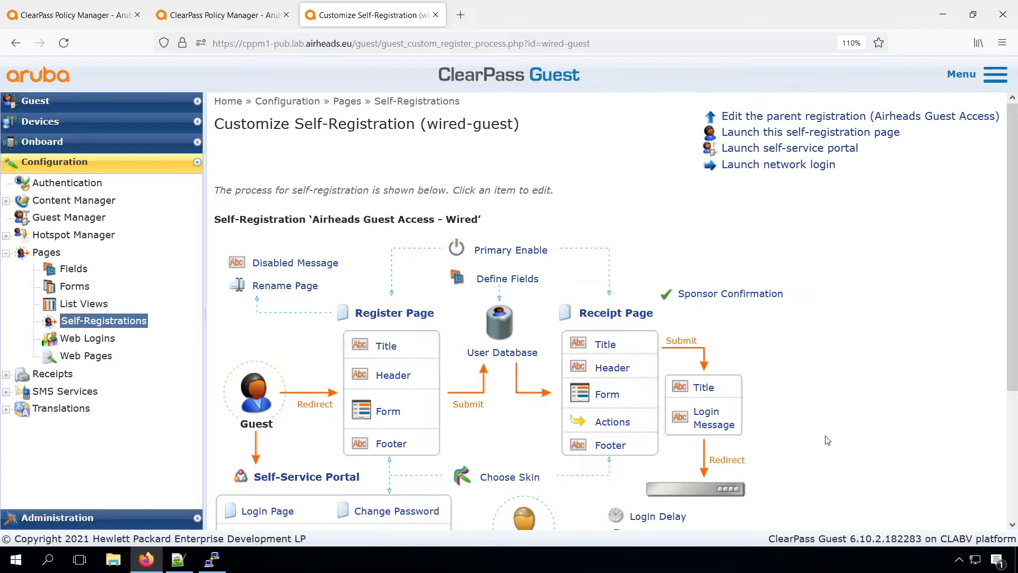
pyautogui.scroll(-3, 827, 440)
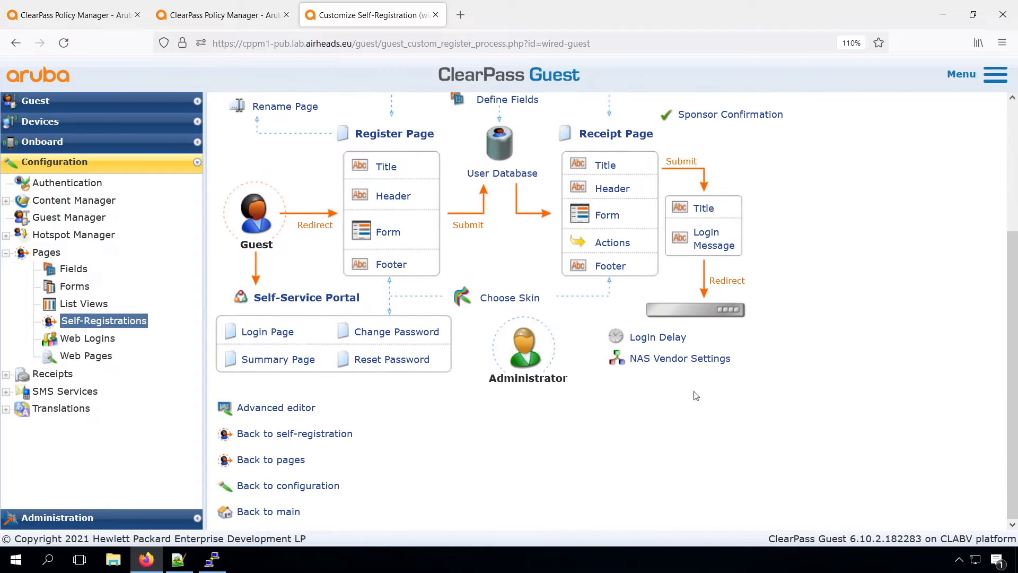
pyautogui.click(672, 360)
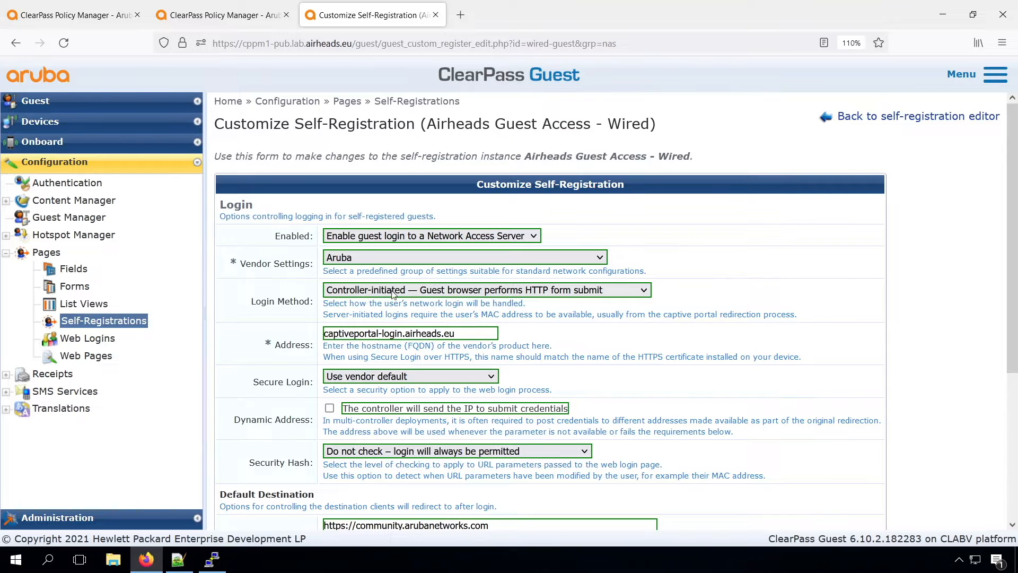
pyautogui.click(414, 293)
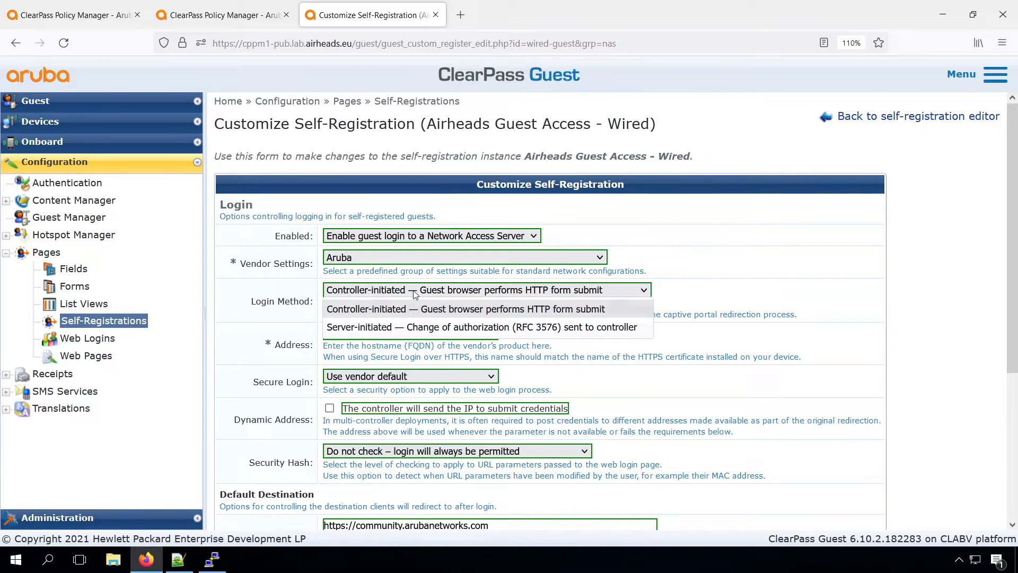
pyautogui.click(408, 327)
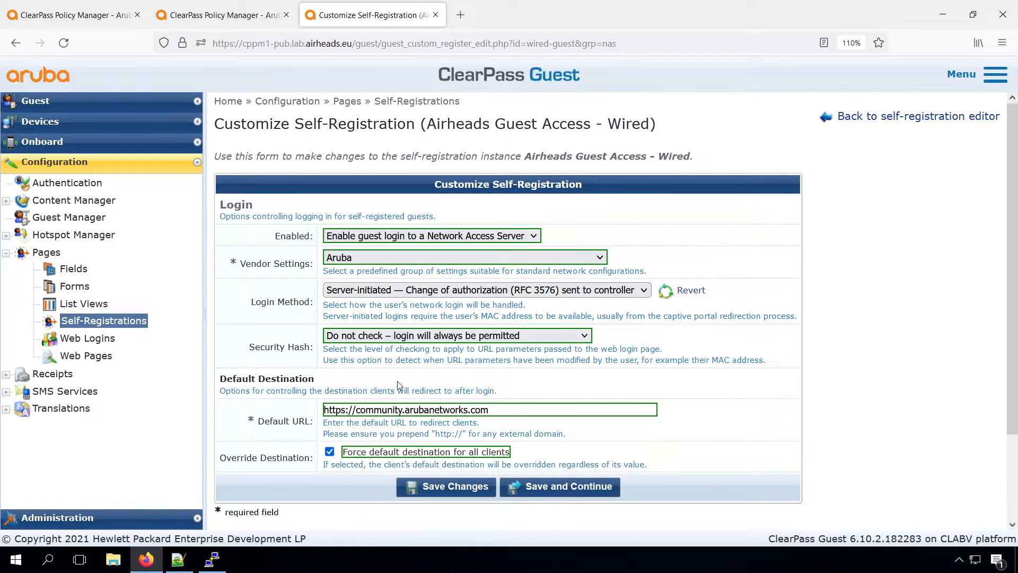
pyautogui.click(550, 487)
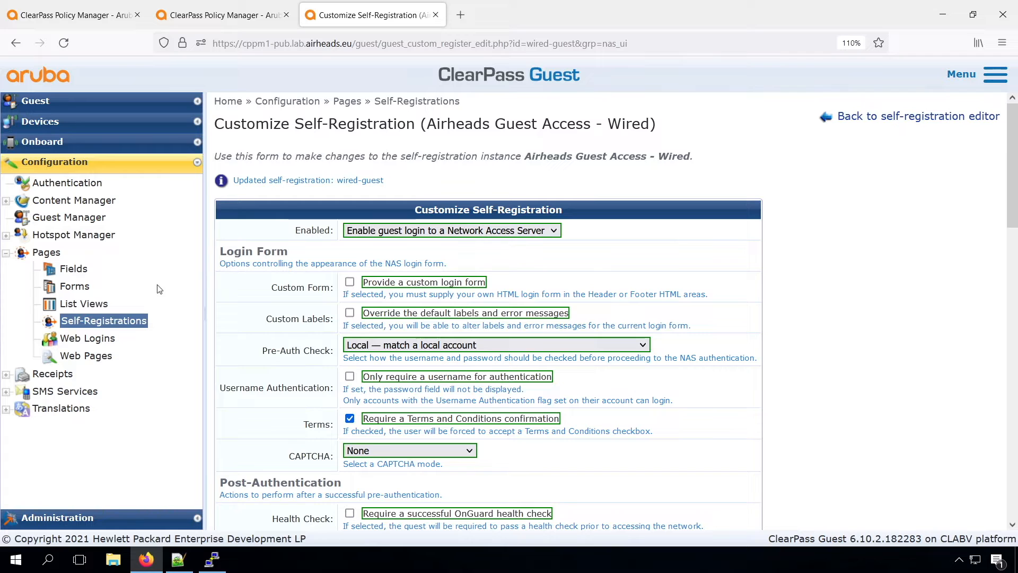
pyautogui.click(856, 113)
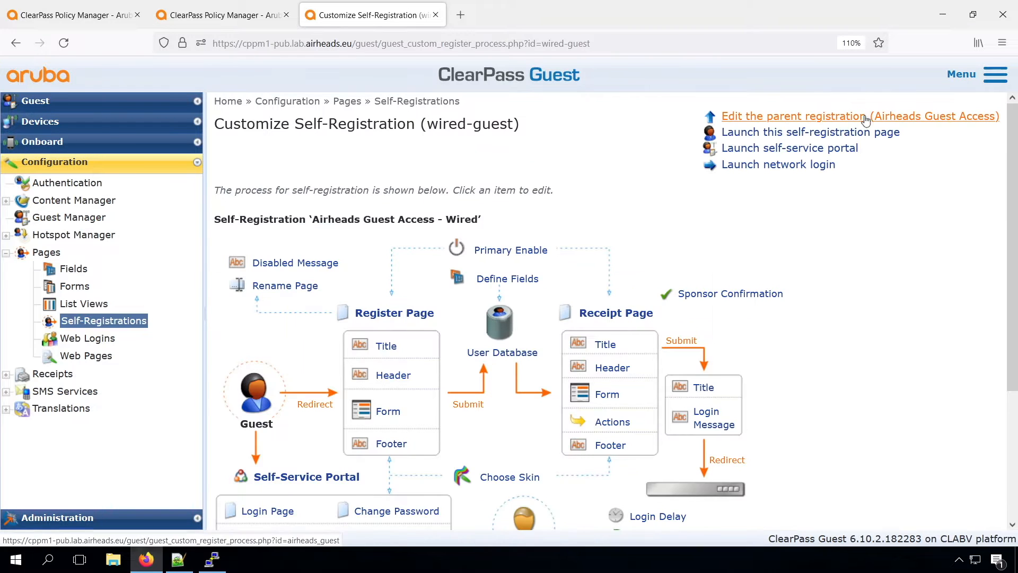
# Step: Set the wired-guest page's automatic login delay to 20 seconds, save, and return to the self-registration editor
pyautogui.scroll(-2, 892, 346)
pyautogui.click(658, 446)
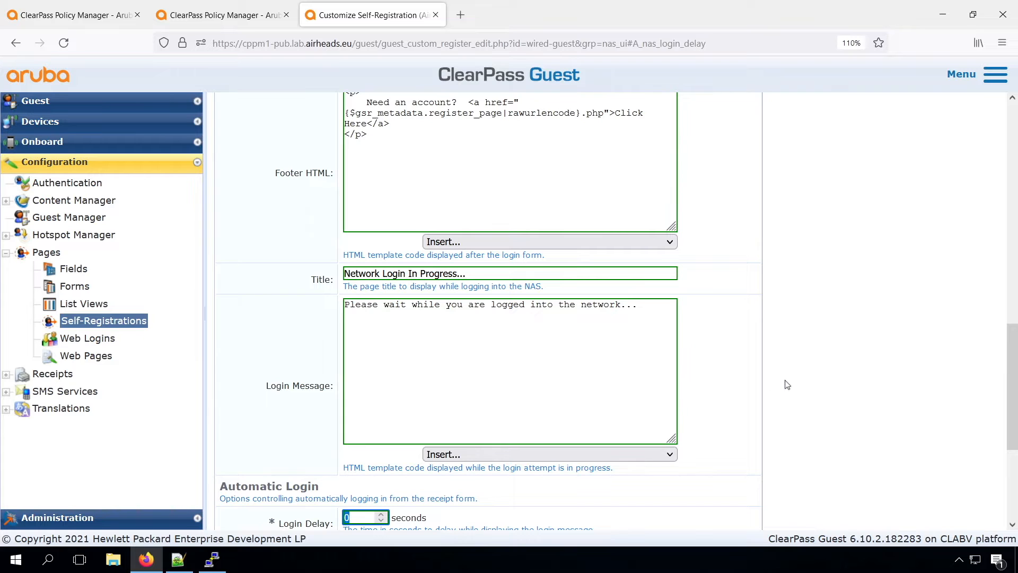
pyautogui.scroll(-3, 788, 384)
pyautogui.scroll(-3, 788, 384)
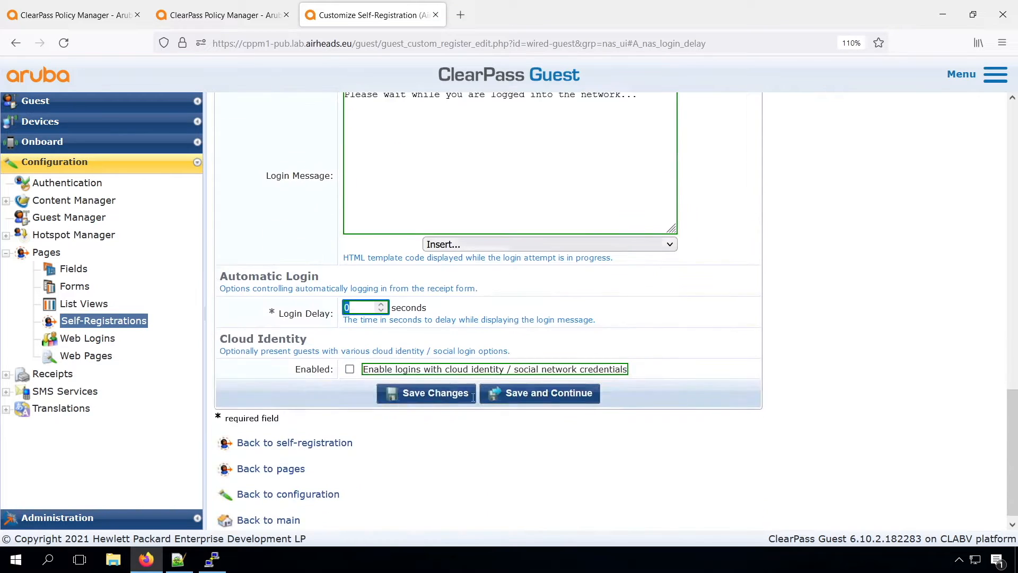
pyautogui.click(354, 307)
pyautogui.write('2')
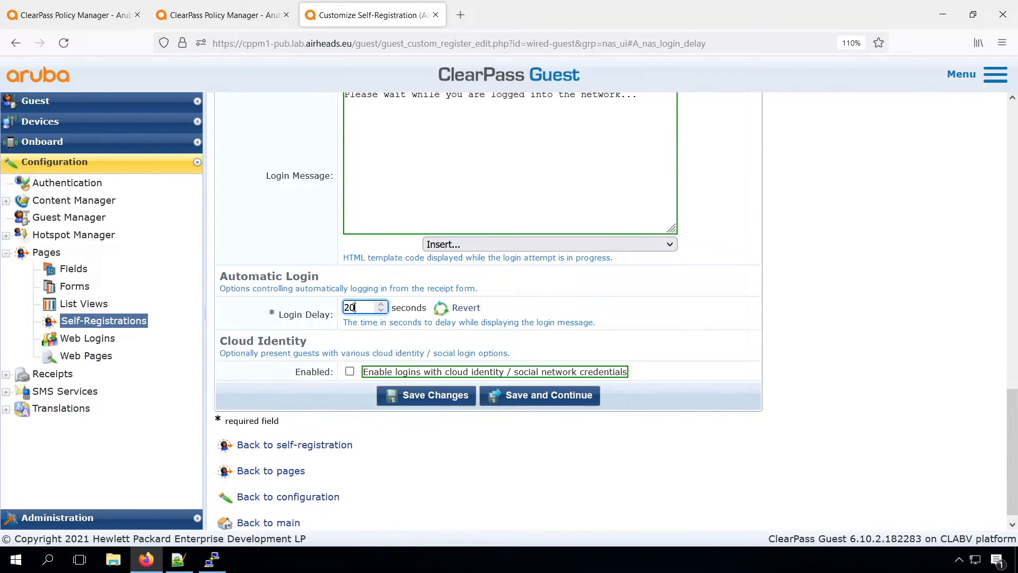
pyautogui.click(523, 396)
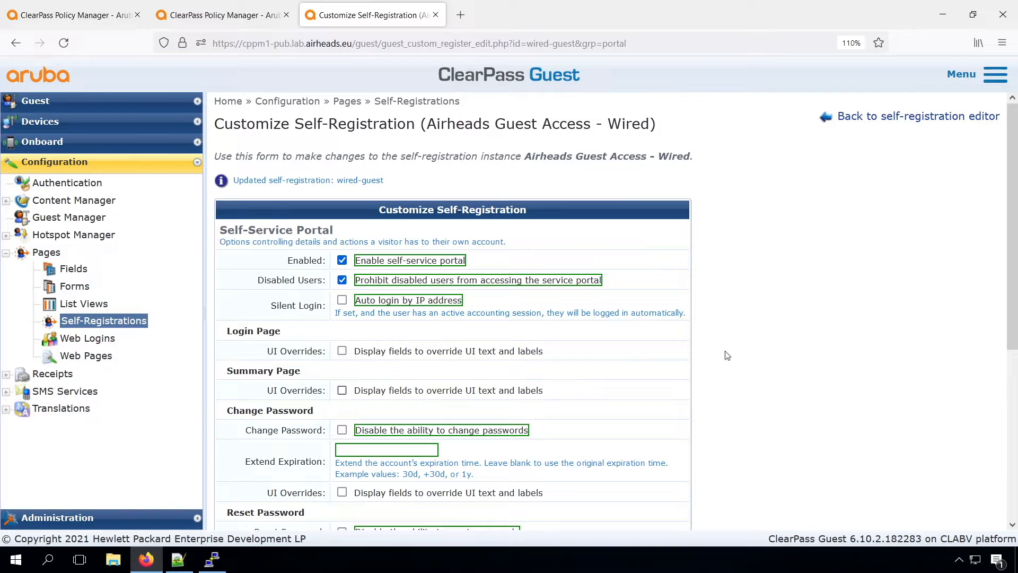
pyautogui.click(868, 118)
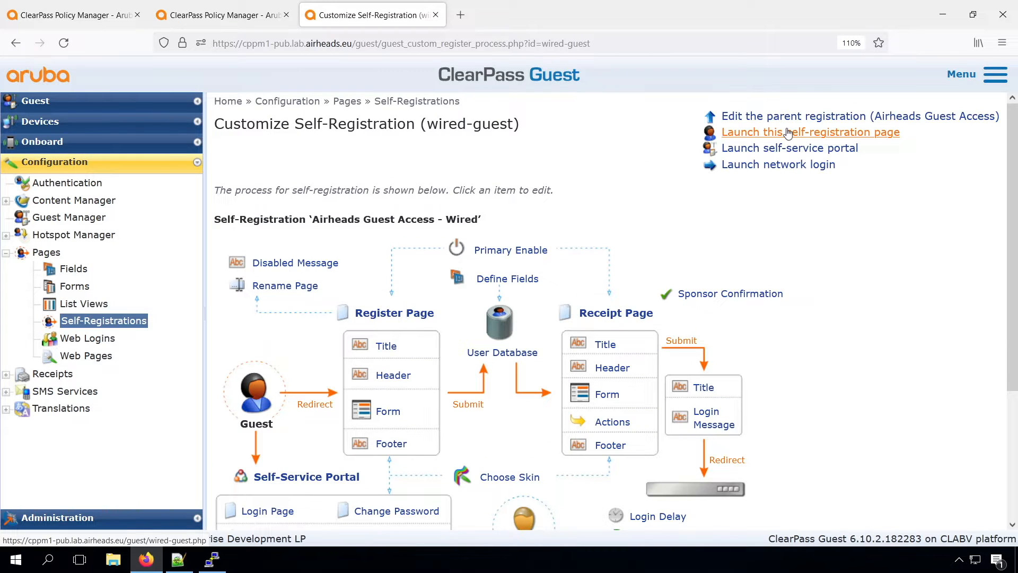
# Step: Launch the wired-guest page, register a guest with full name and e-mail, accept the terms, try to log in, and close the page
pyautogui.click(782, 132)
pyautogui.click(438, 248)
pyautogui.write('H')
pyautogui.click(397, 264)
pyautogui.click(384, 364)
pyautogui.click(508, 388)
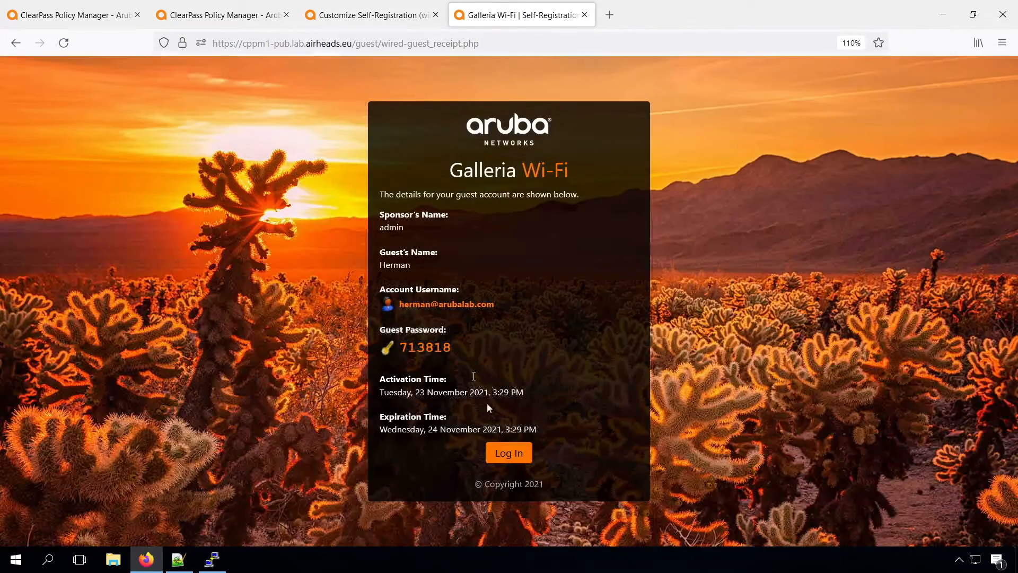
pyautogui.click(509, 454)
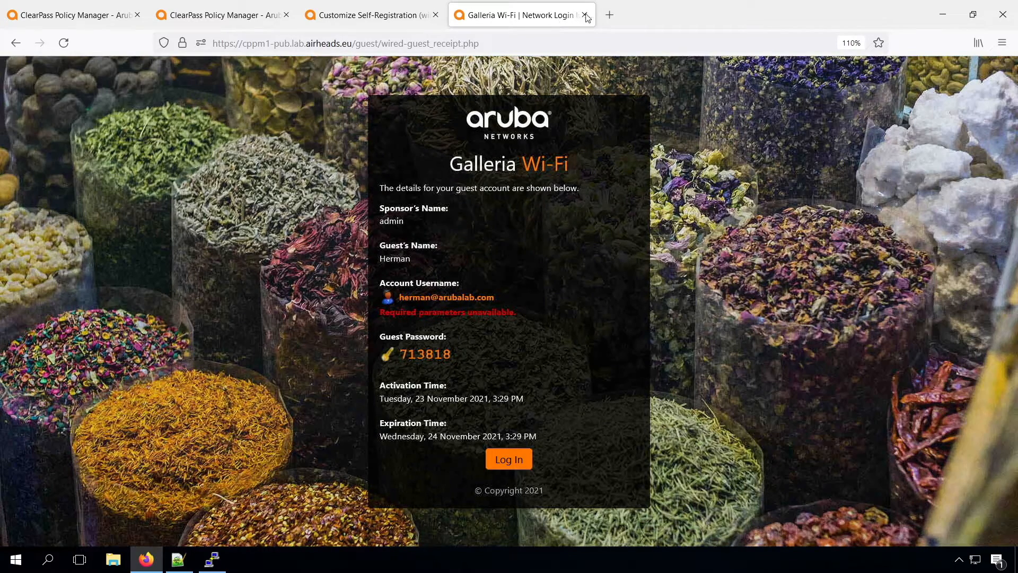
pyautogui.click(585, 15)
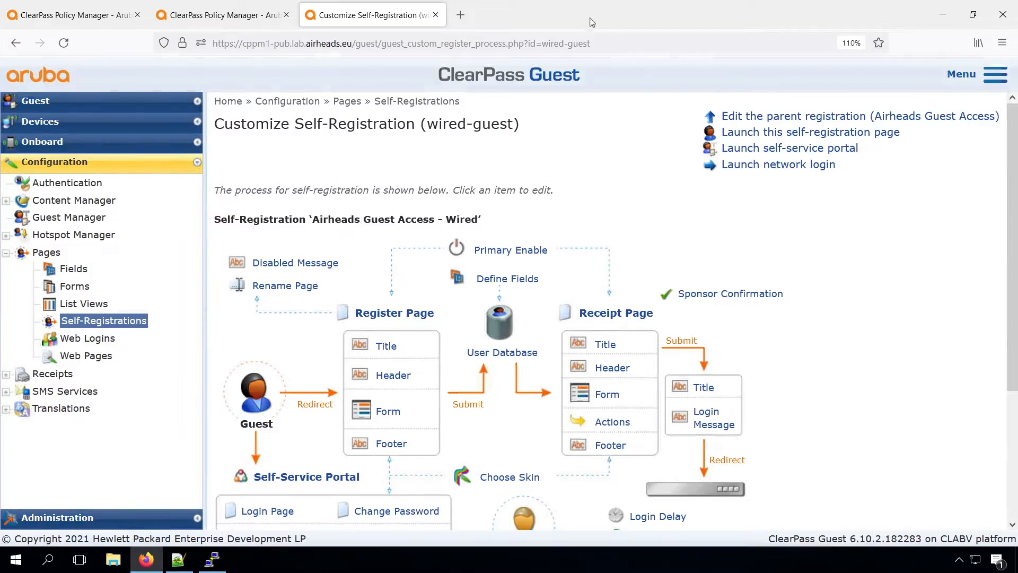
# Step: Launch the wired-guest registration page with &mac=00:00:00:00:00:00 appended to its URL, register the guest, and try to log in
pyautogui.click(750, 132)
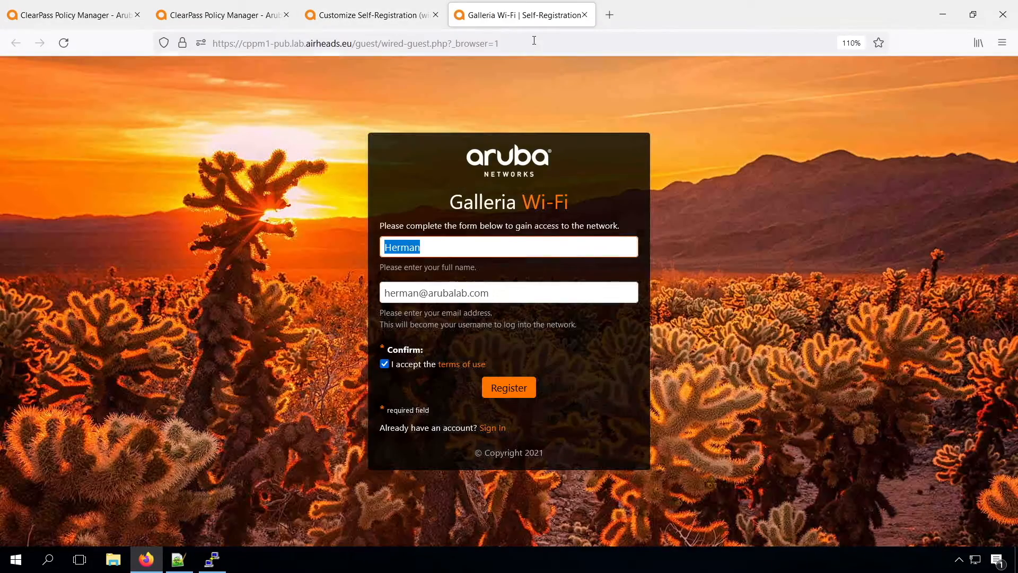
pyautogui.click(534, 41)
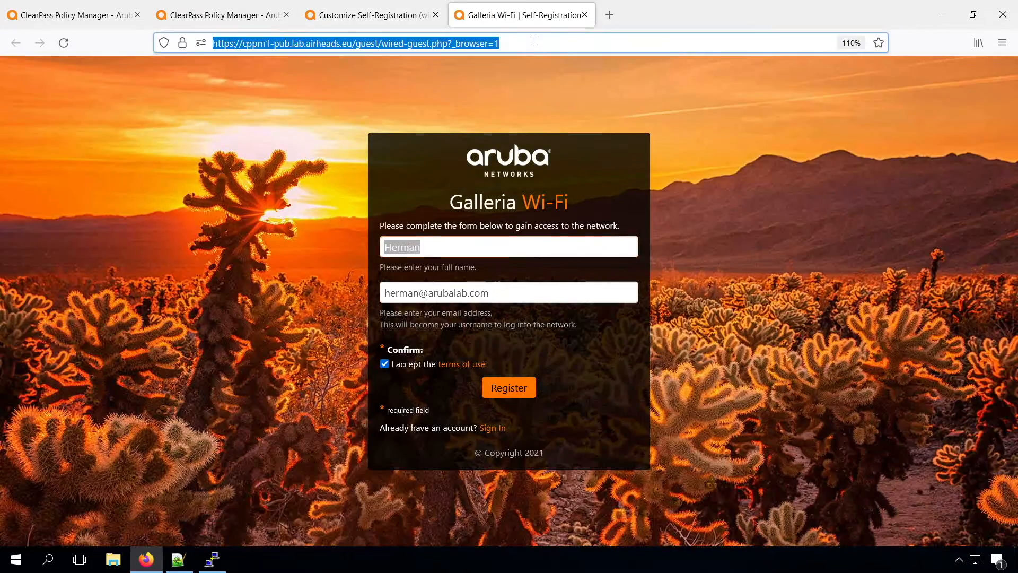
pyautogui.click(534, 41)
pyautogui.write('&')
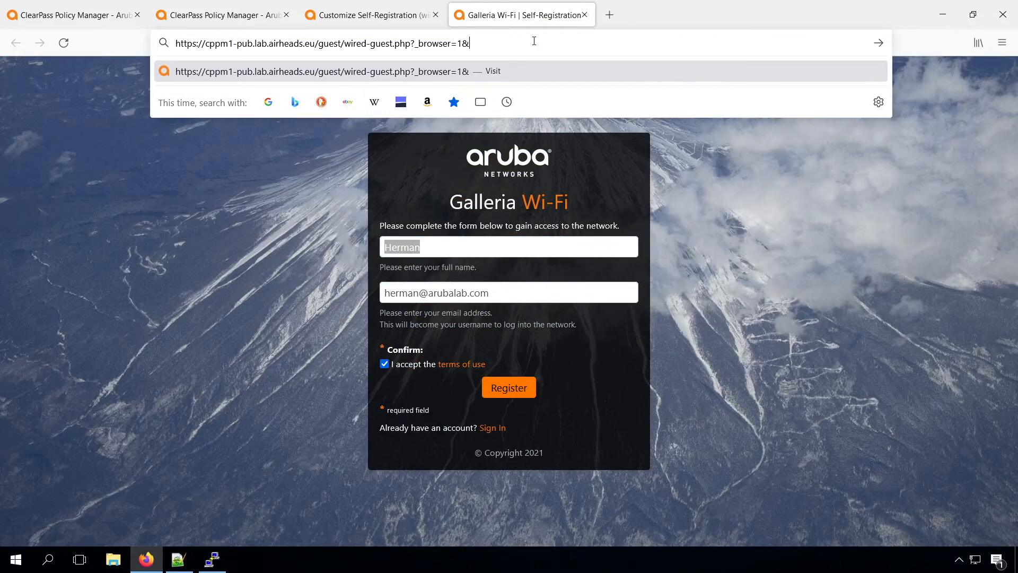
pyautogui.write('mac=')
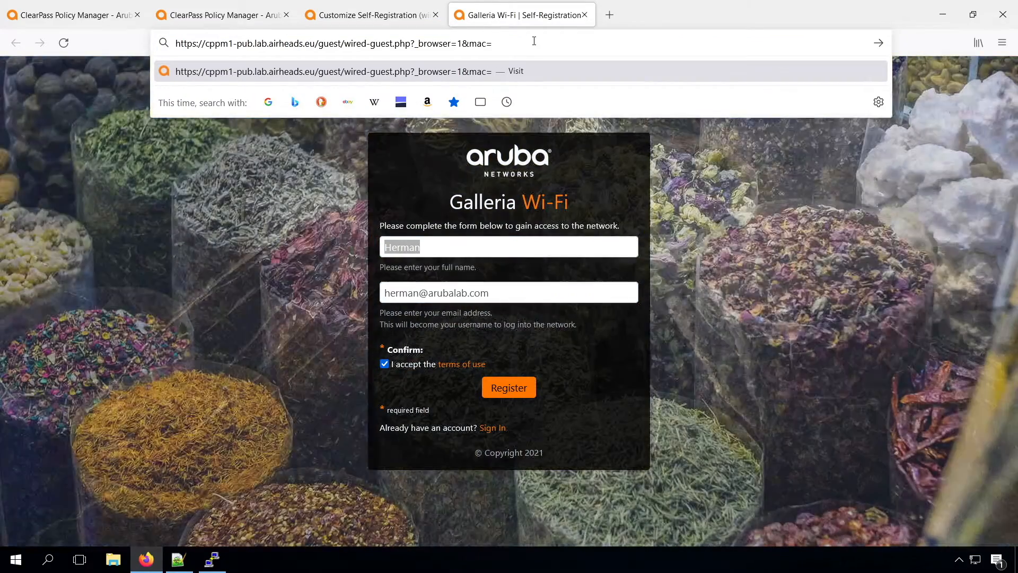
pyautogui.write('00:00:00:0')
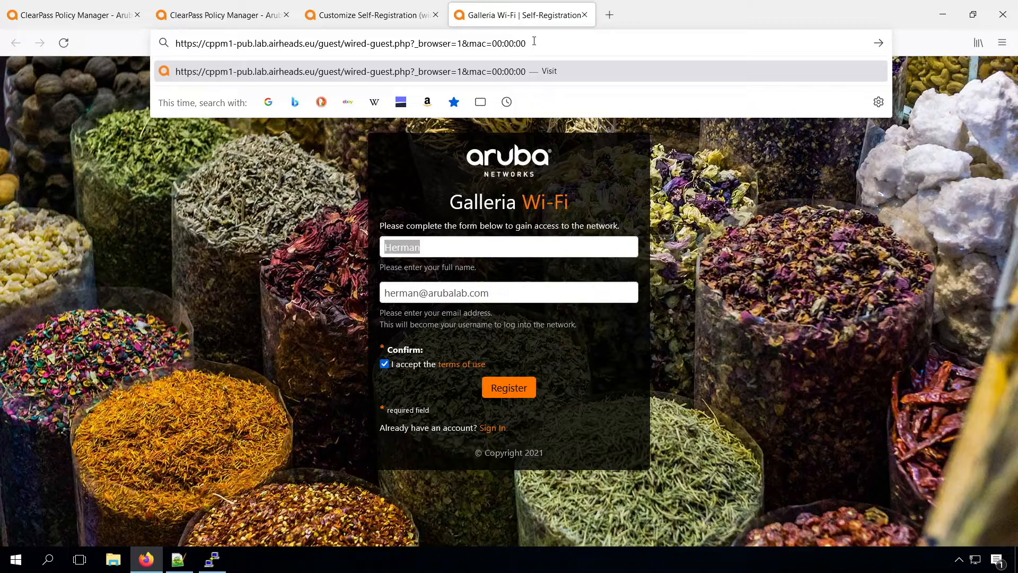
pyautogui.write('0:00:00')
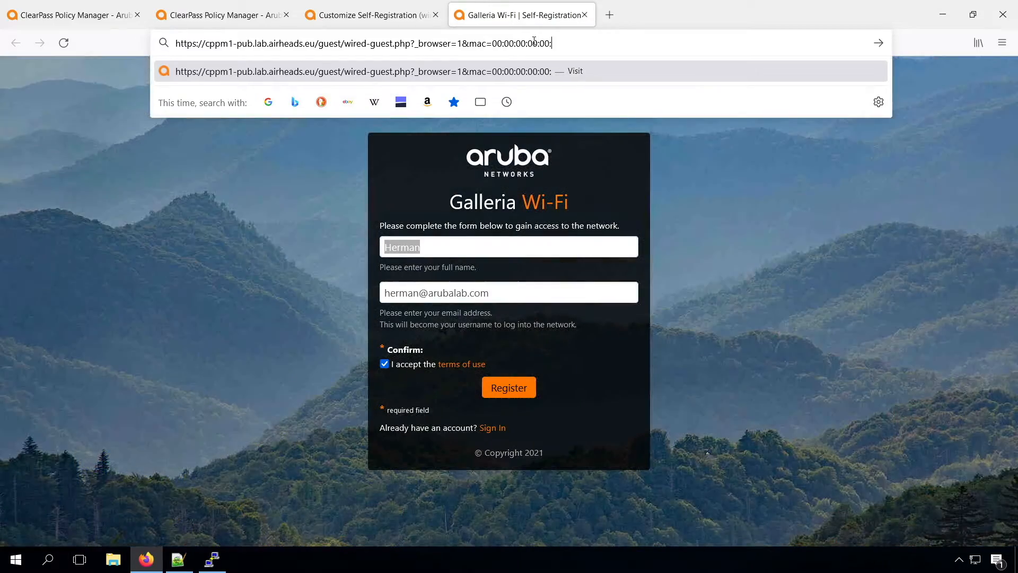
pyautogui.press('Return')
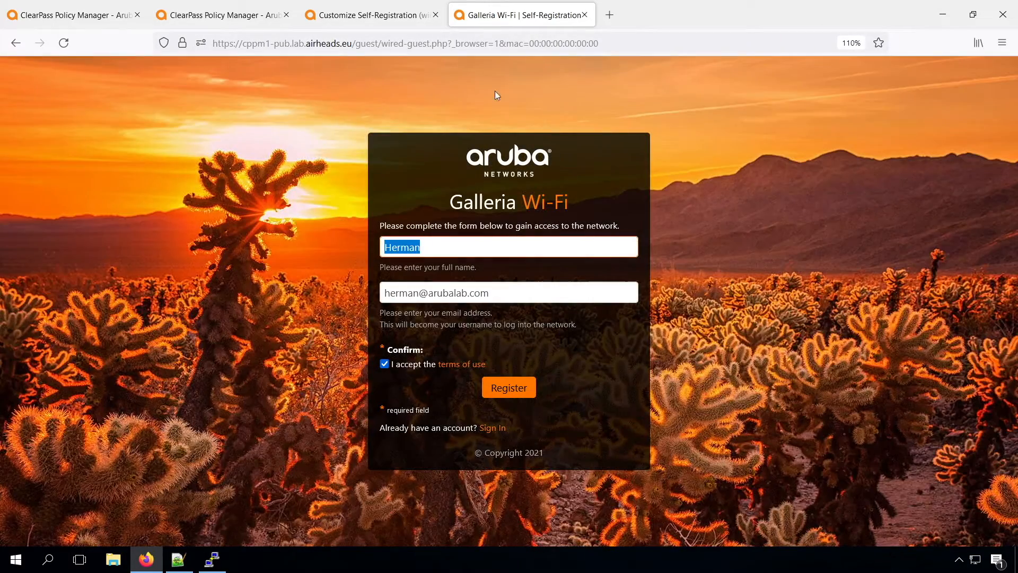
pyautogui.click(513, 388)
pyautogui.click(508, 452)
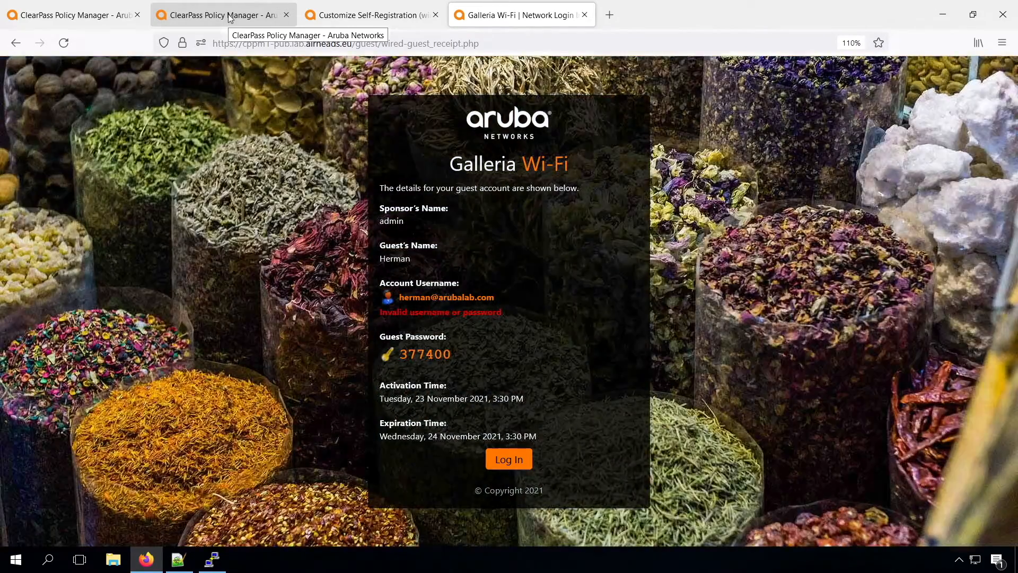
# Step: Review the summary and input details of the guest's WEBAUTH request in Policy Manager's Access Tracker, and close the details
pyautogui.click(229, 16)
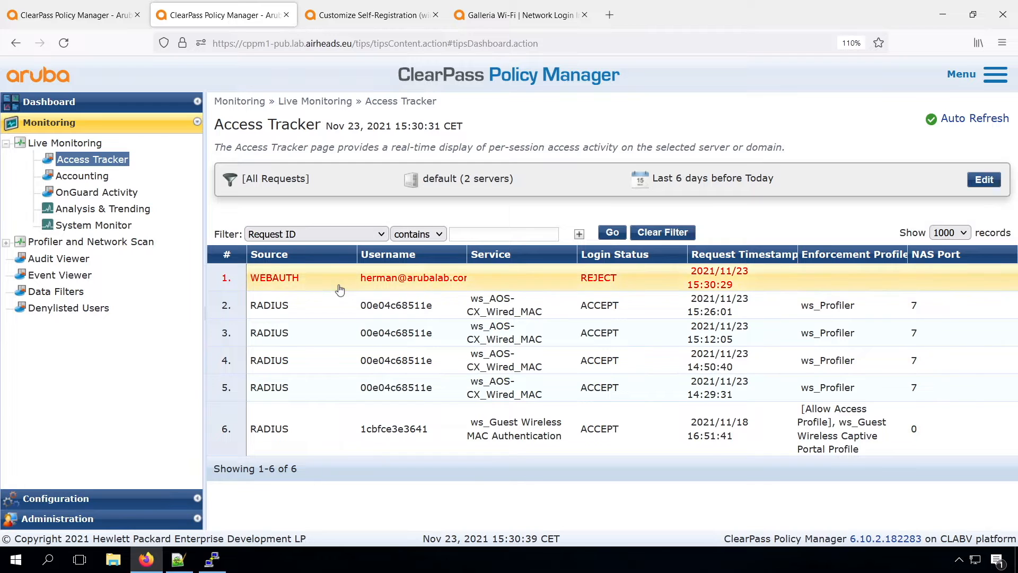
pyautogui.click(415, 281)
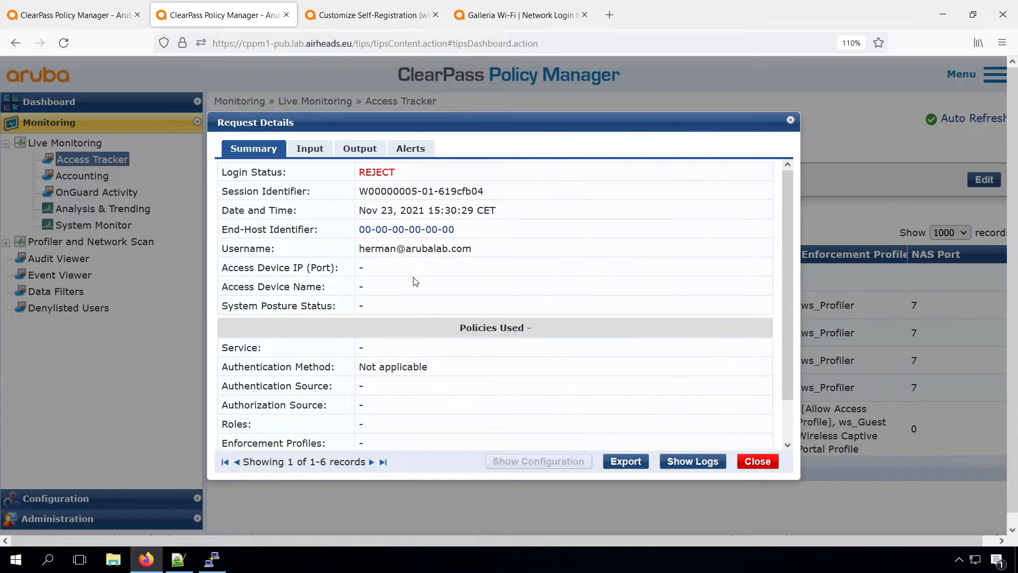
pyautogui.click(314, 152)
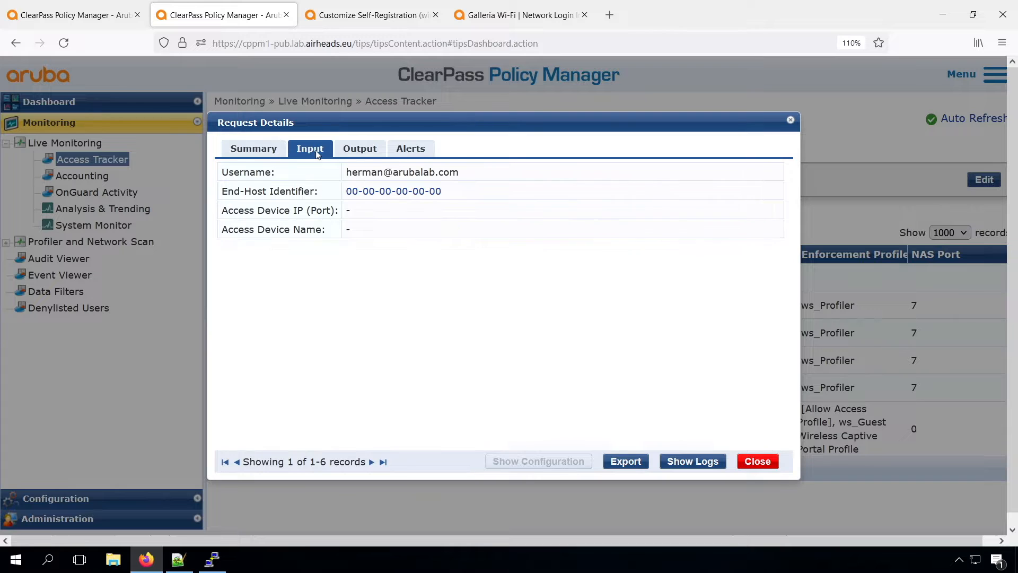
pyautogui.click(254, 150)
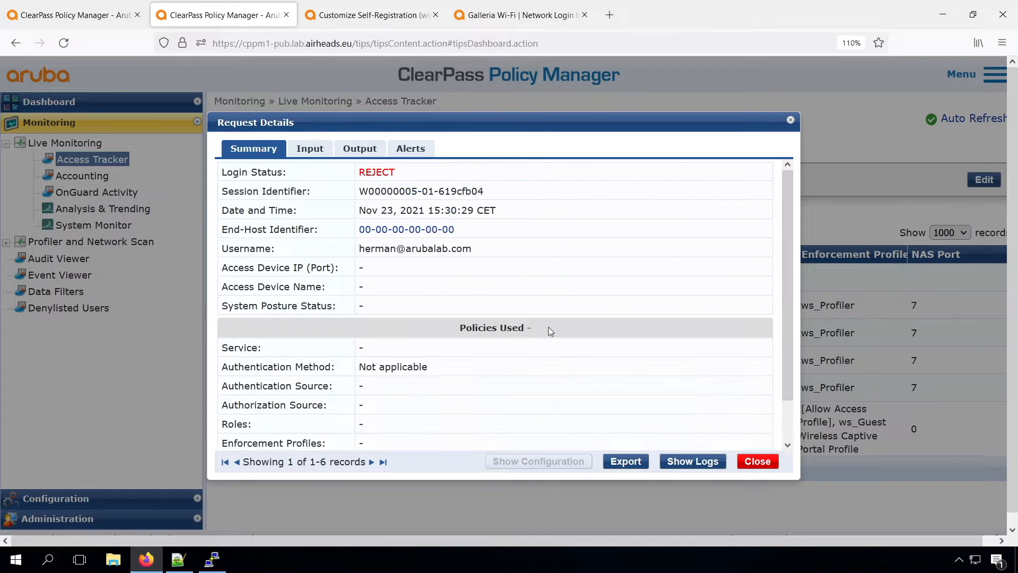
pyautogui.click(755, 461)
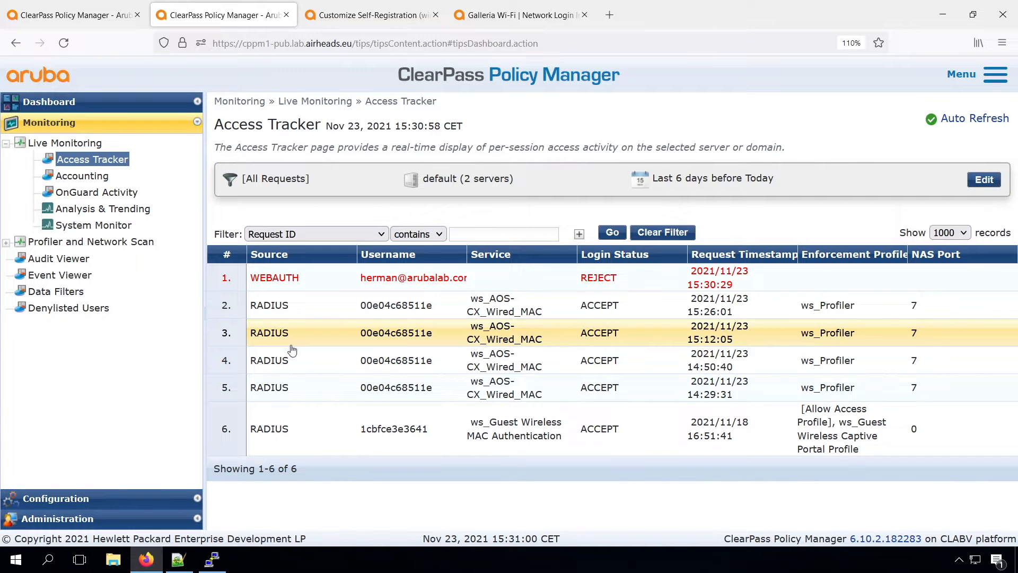
# Step: Add a Web-based Authentication service named ws_AOS-CX-Wired-Guest-WebAuth with description "Wired Guest WebAuth"
pyautogui.click(69, 498)
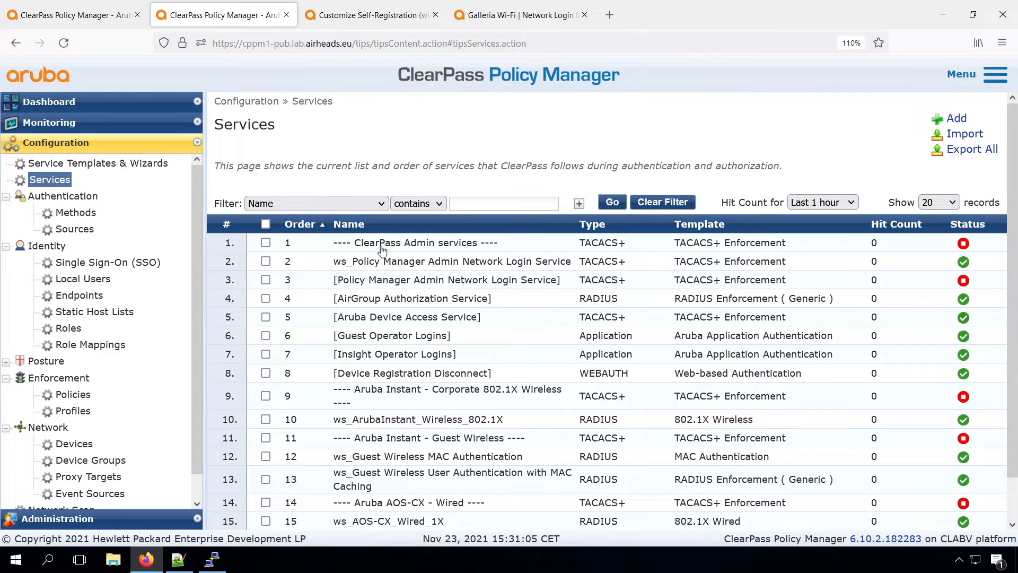
pyautogui.click(958, 118)
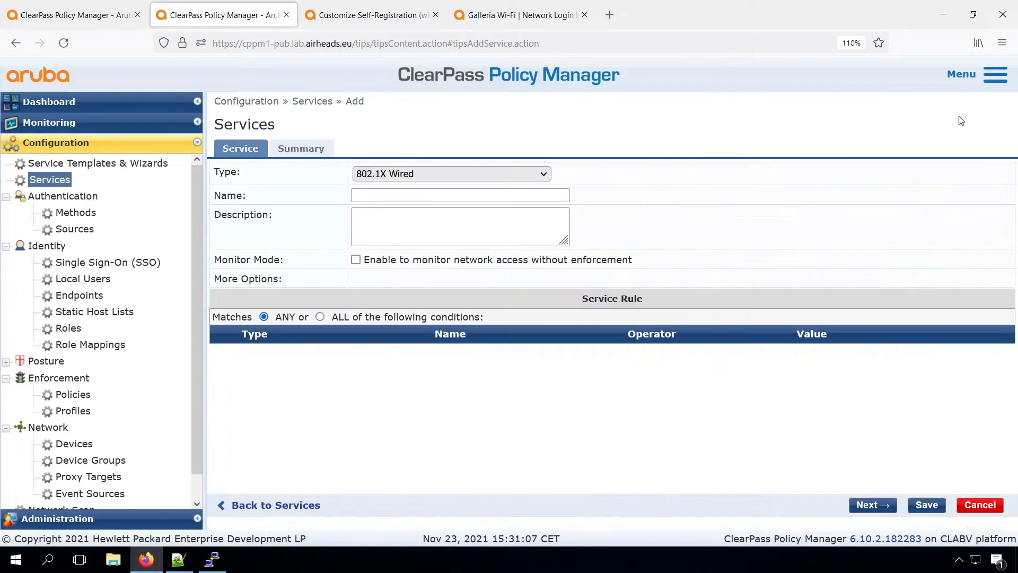
pyautogui.click(482, 173)
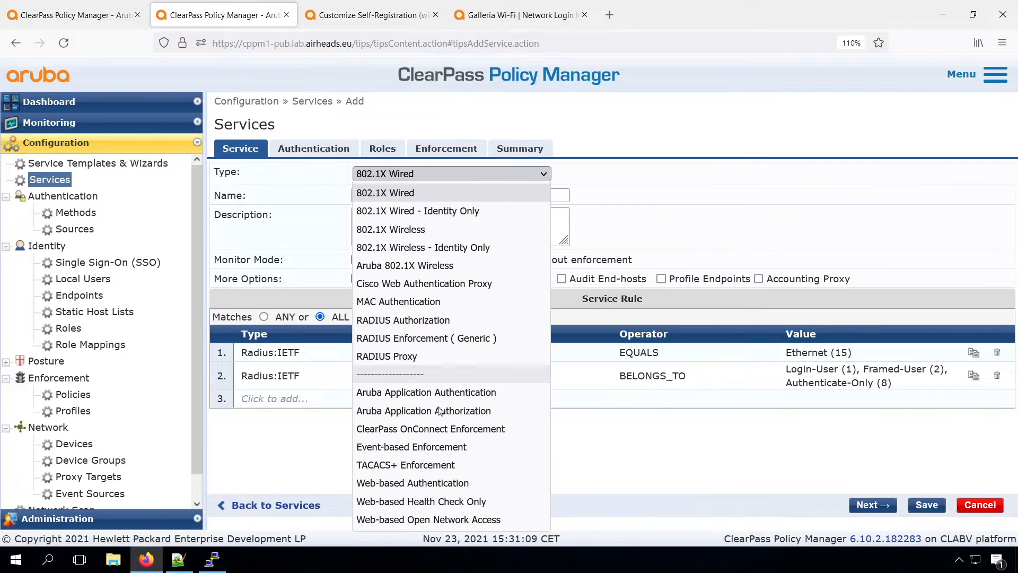
pyautogui.click(431, 482)
pyautogui.click(412, 195)
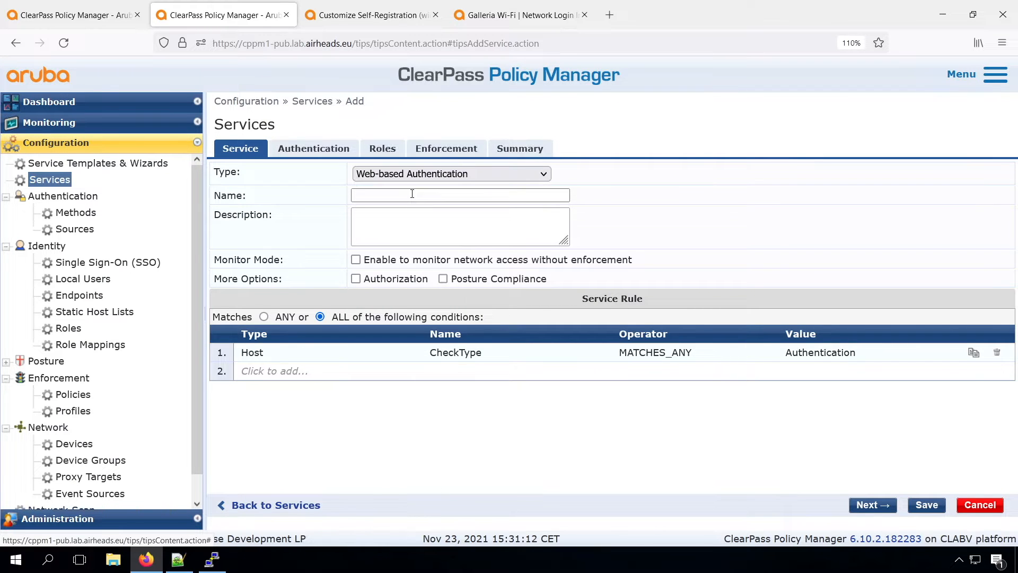
pyautogui.write('ws_AOS-CX-Wired-Guest')
pyautogui.press('Tab')
pyautogui.write('Wired Guest WebAuth')
pyautogui.click(473, 196)
pyautogui.write('-WebAuth')
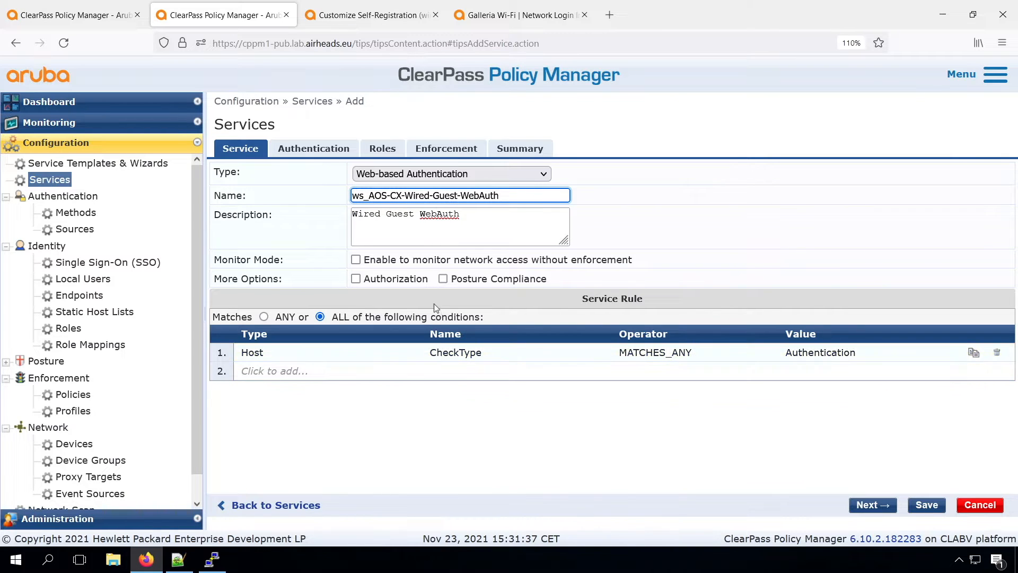
# Step: Add [Guest User Repository] as the authentication source of the new service
pyautogui.click(312, 150)
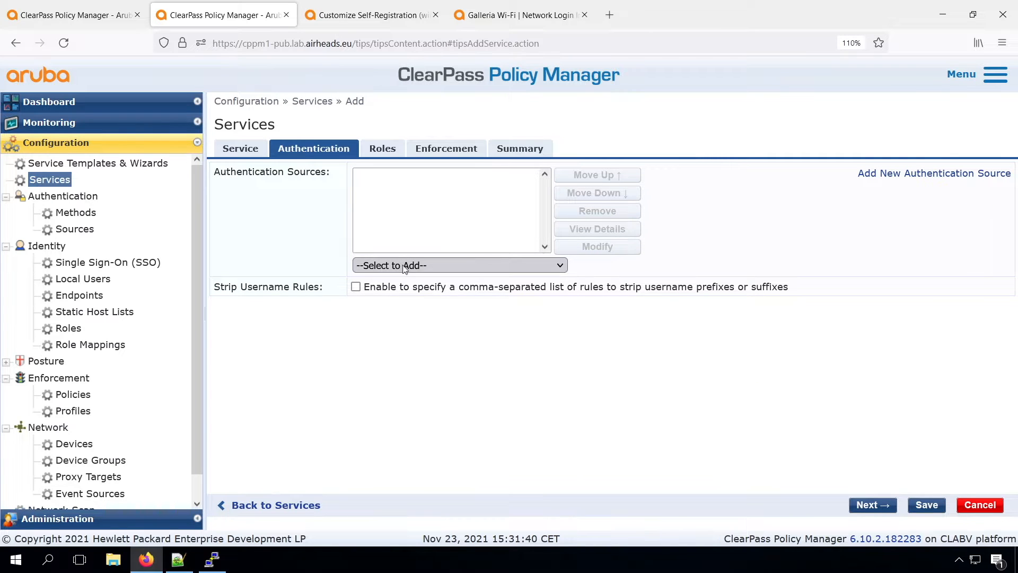
pyautogui.click(404, 266)
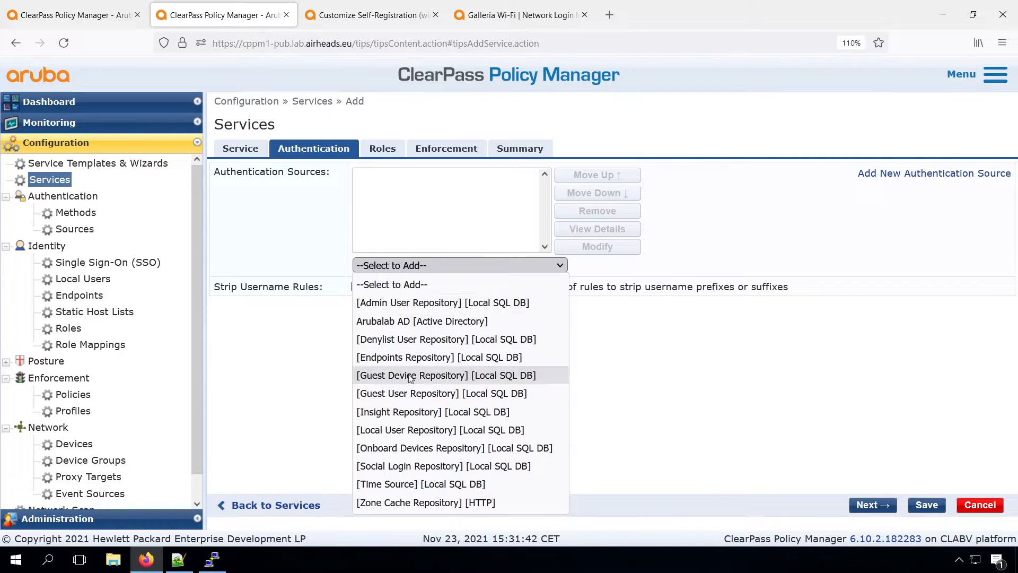
pyautogui.click(412, 393)
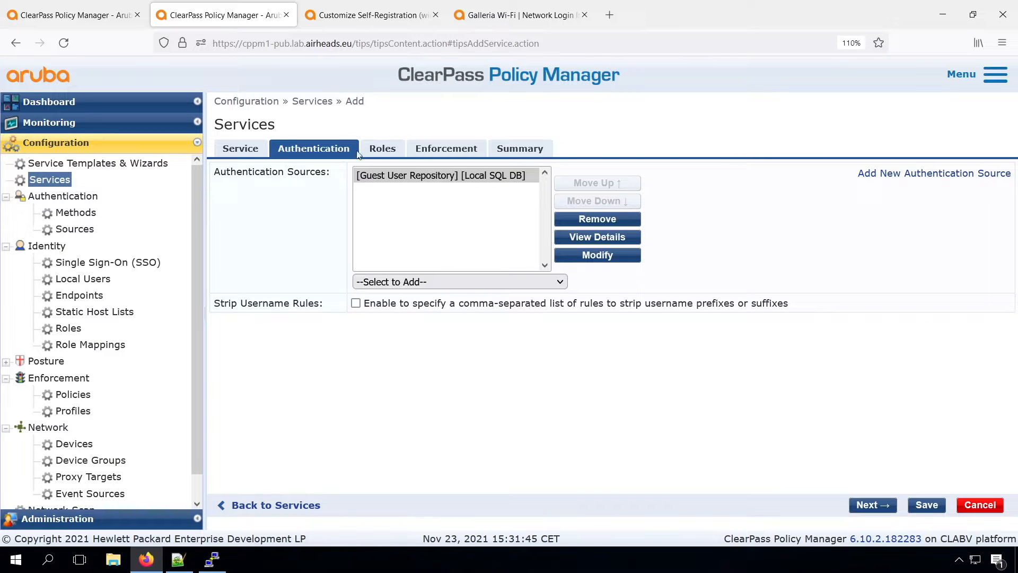
# Step: Set the service's role mapping policy to ws_Guest Wireless User Authentication with MAC Caching Role Mapping
pyautogui.click(390, 151)
pyautogui.click(400, 175)
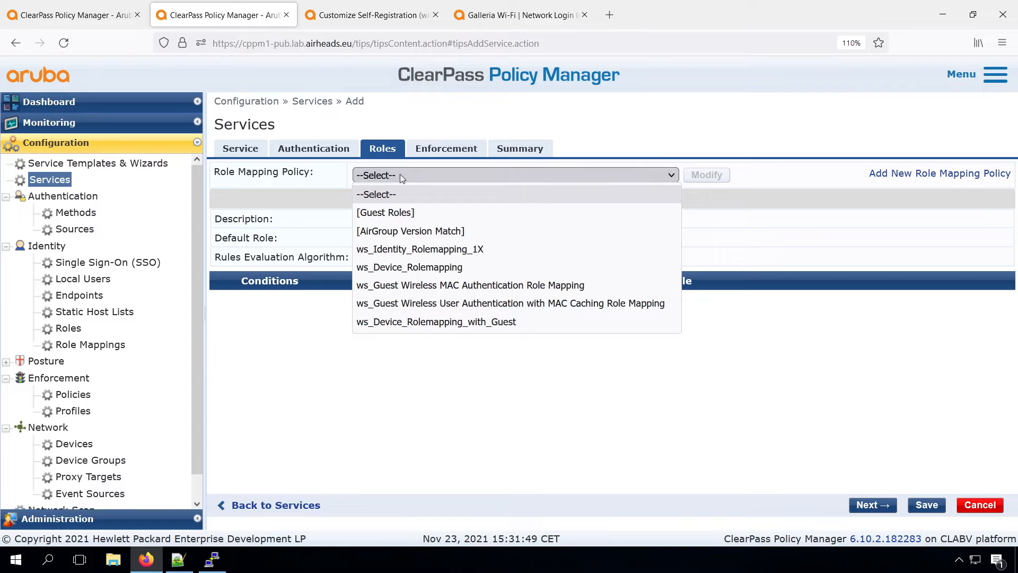
pyautogui.click(415, 286)
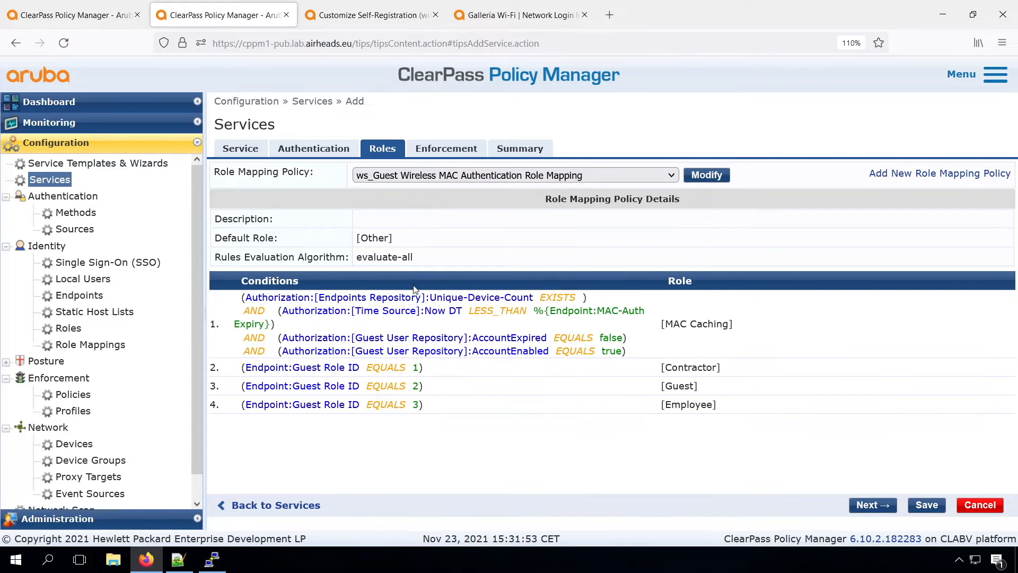
pyautogui.click(459, 176)
pyautogui.click(451, 304)
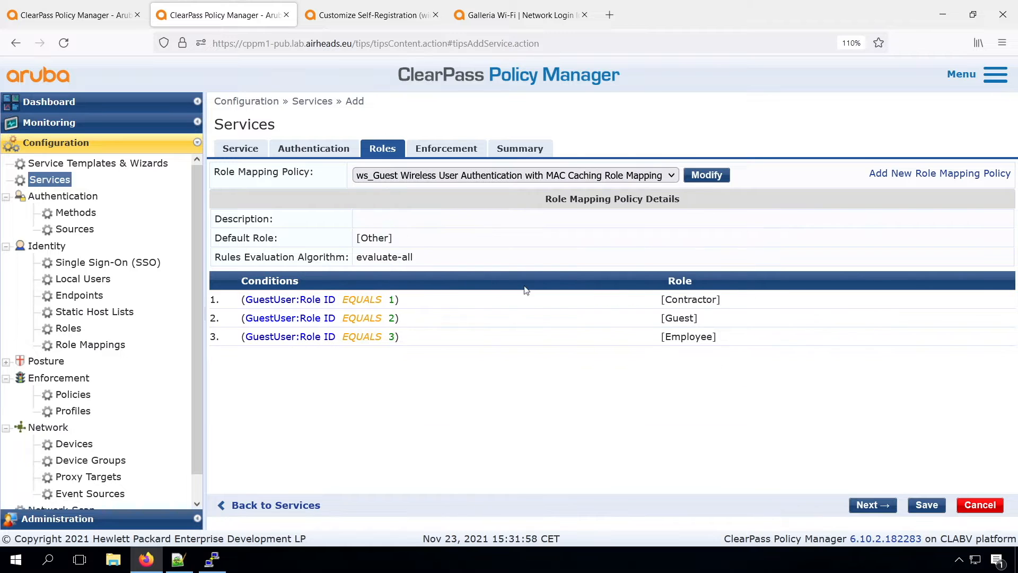
# Step: Start a new WEBAUTH enforcement policy named ws_AOS-CX-Wired-Guest-WebAuth, description "Enforcement for Wired Guest WebAuth", with default profile [AOS-CX - Bounce Switch Port]
pyautogui.click(450, 152)
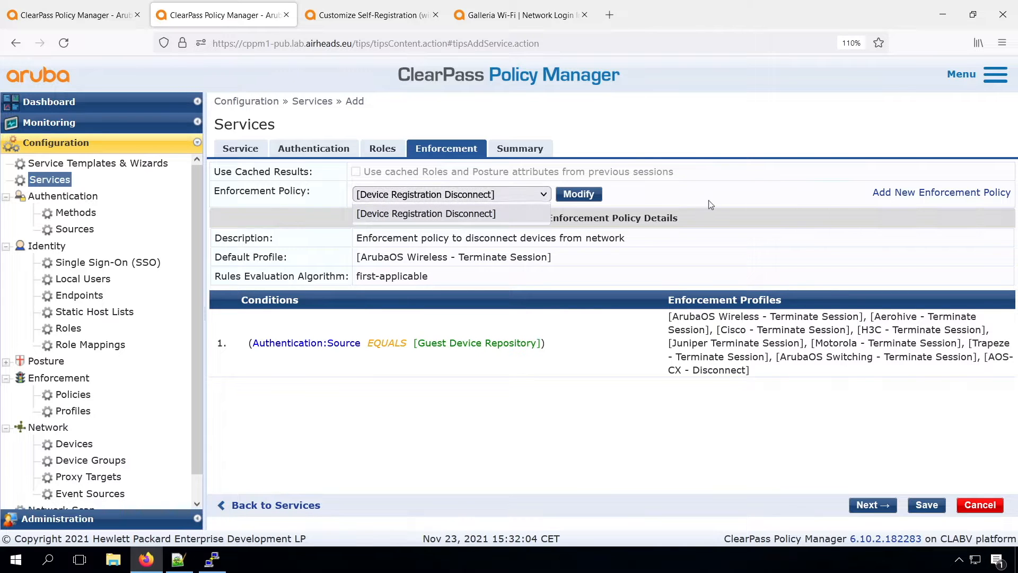
pyautogui.click(900, 194)
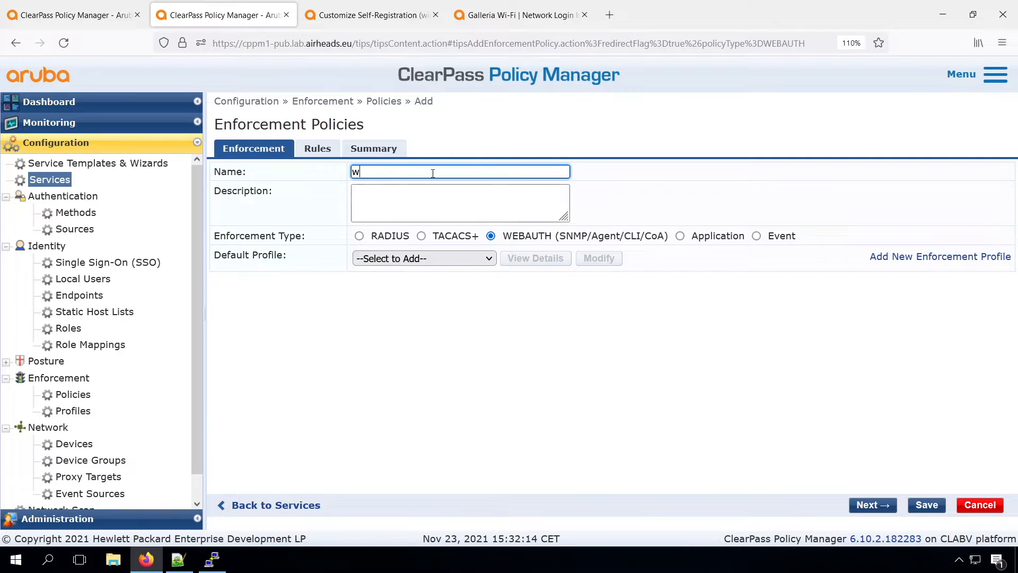
pyautogui.write('ws_AOS-CX-Wired-Guest-WebAuth')
pyautogui.click(437, 196)
pyautogui.write('Enforcement ')
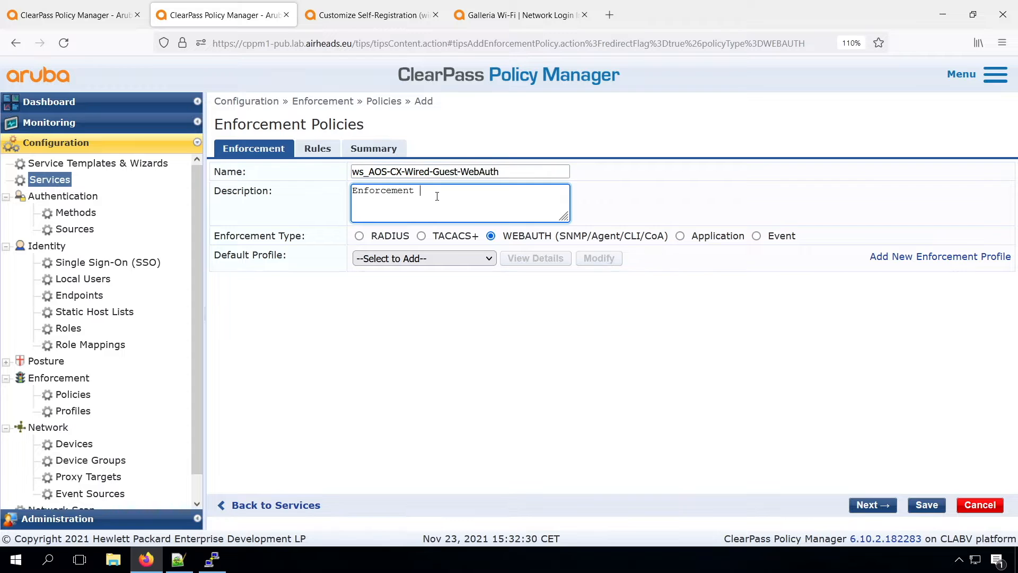
pyautogui.write('for Wired Guest WebAuth')
pyautogui.click(432, 259)
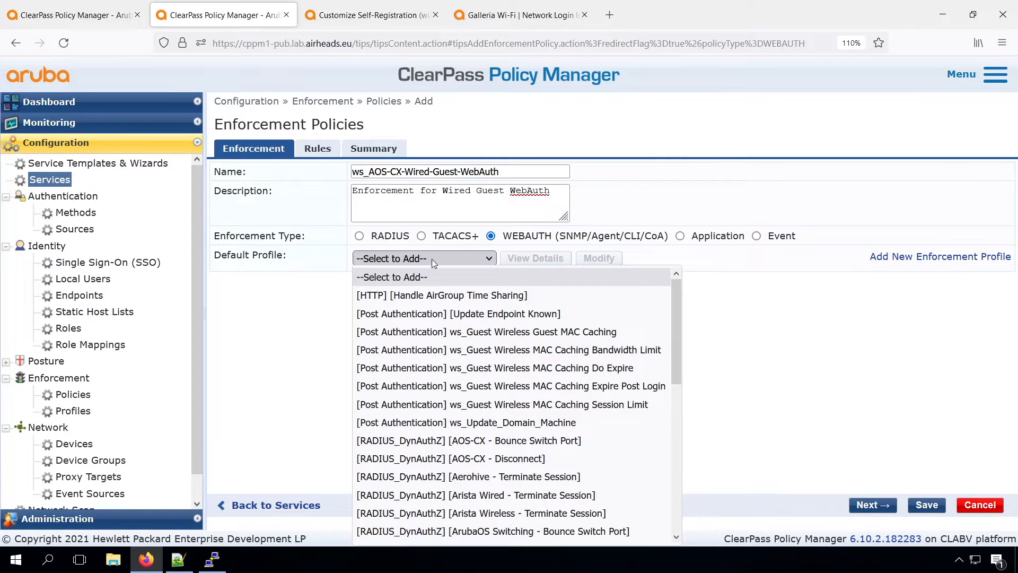
pyautogui.click(457, 441)
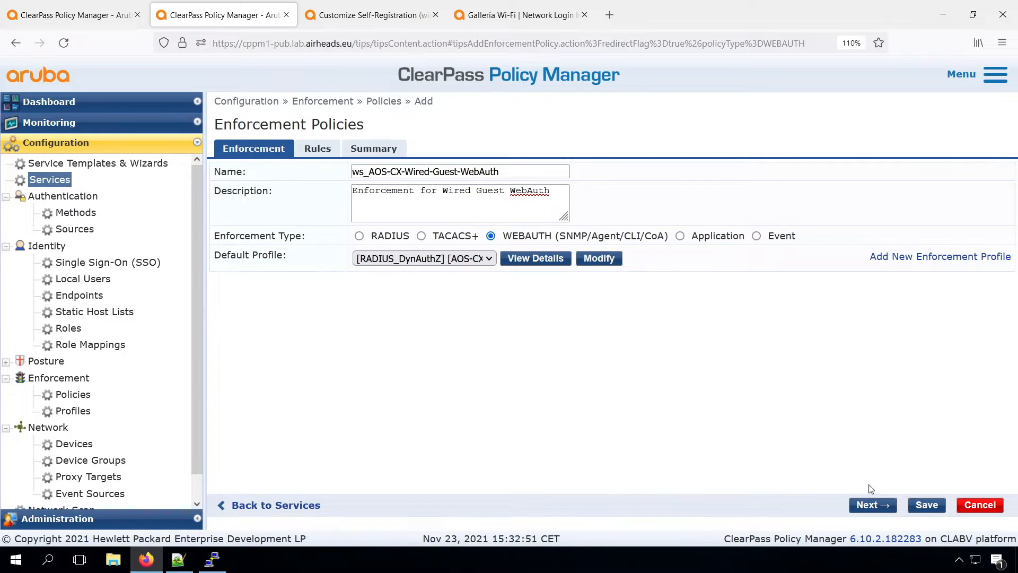
# Step: Add an enforcement policy rule with the condition Tips Role EQUALS [User Authenticated]
pyautogui.click(873, 504)
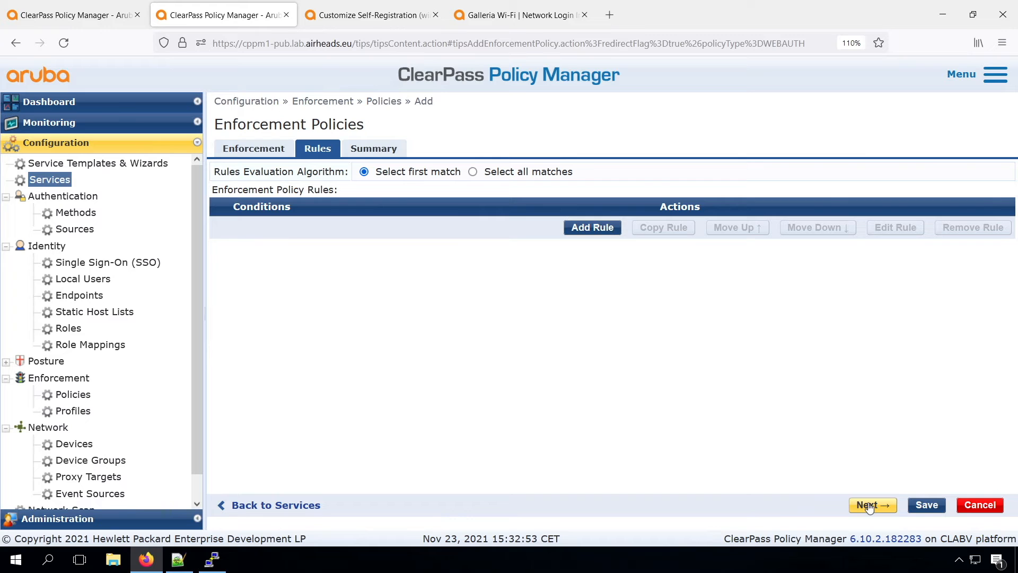
pyautogui.click(593, 228)
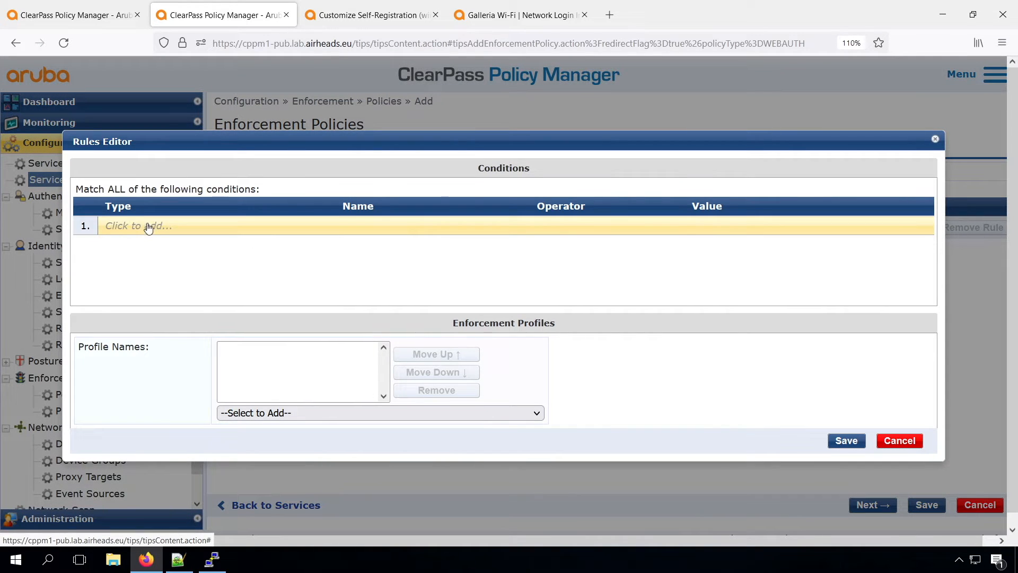
pyautogui.click(147, 225)
pyautogui.click(246, 226)
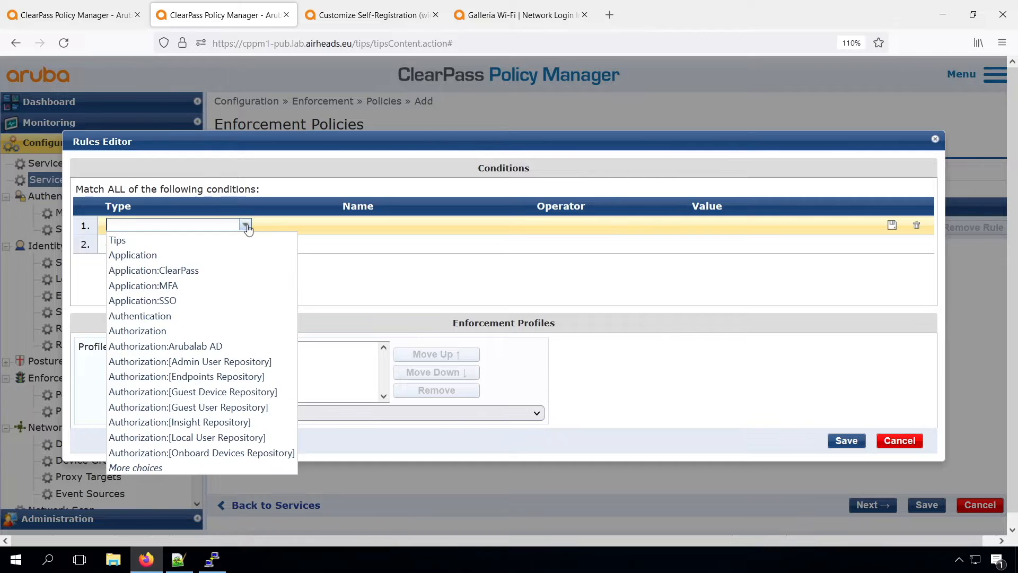
pyautogui.click(220, 239)
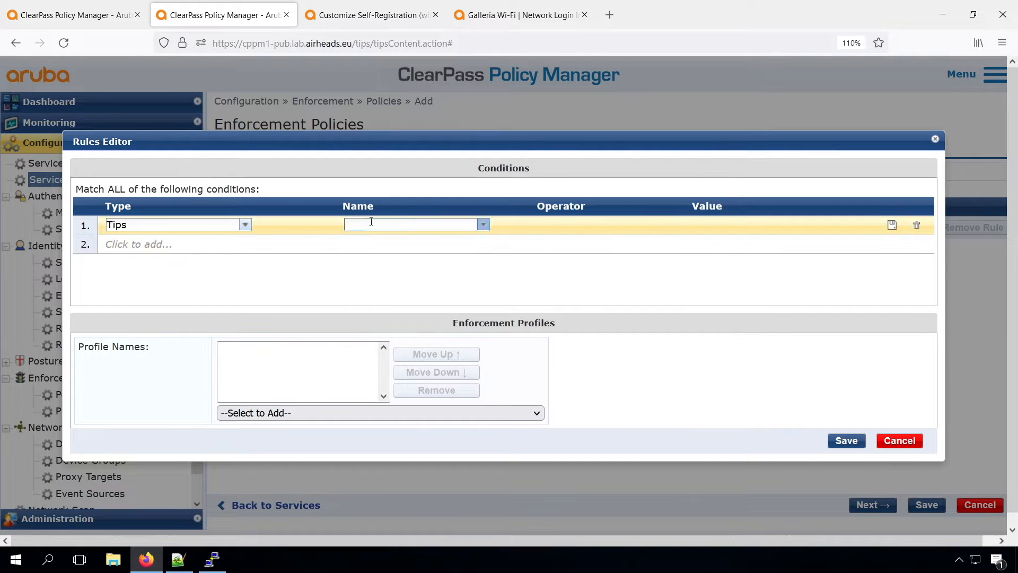
pyautogui.click(371, 221)
pyautogui.write('ro')
pyautogui.click(372, 240)
pyautogui.click(541, 224)
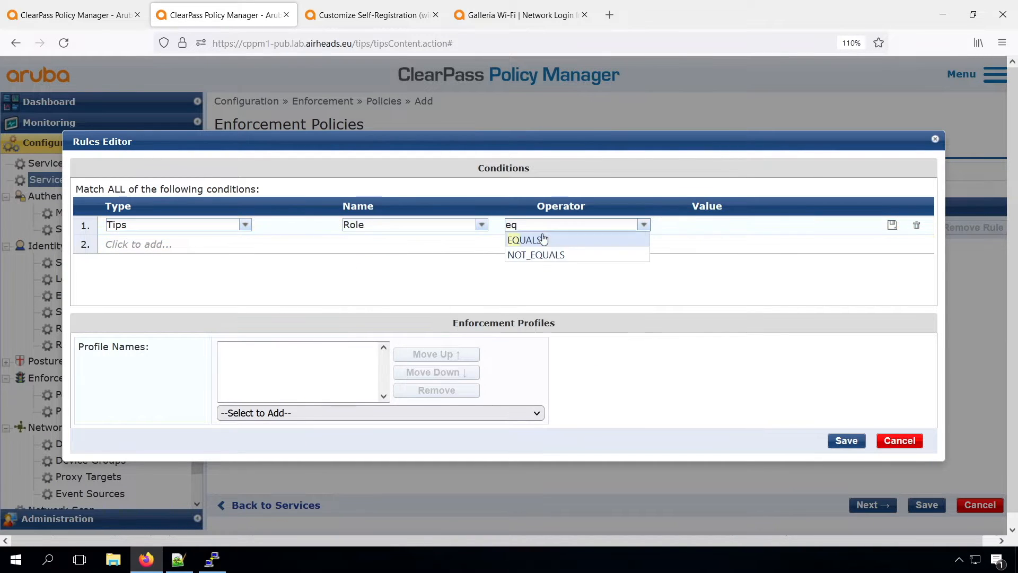
pyautogui.click(543, 237)
pyautogui.write('use')
pyautogui.press('Return')
# Step: Assign the [AOS-CX - Bounce Switch Port] enforcement profile to the rule and save the new enforcement policy
pyautogui.click(329, 414)
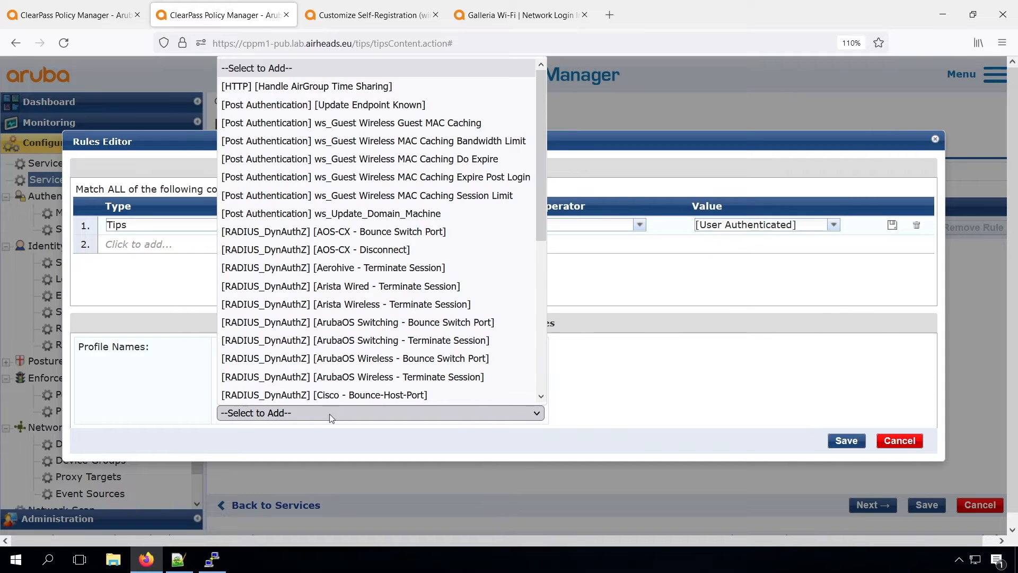
pyautogui.click(357, 229)
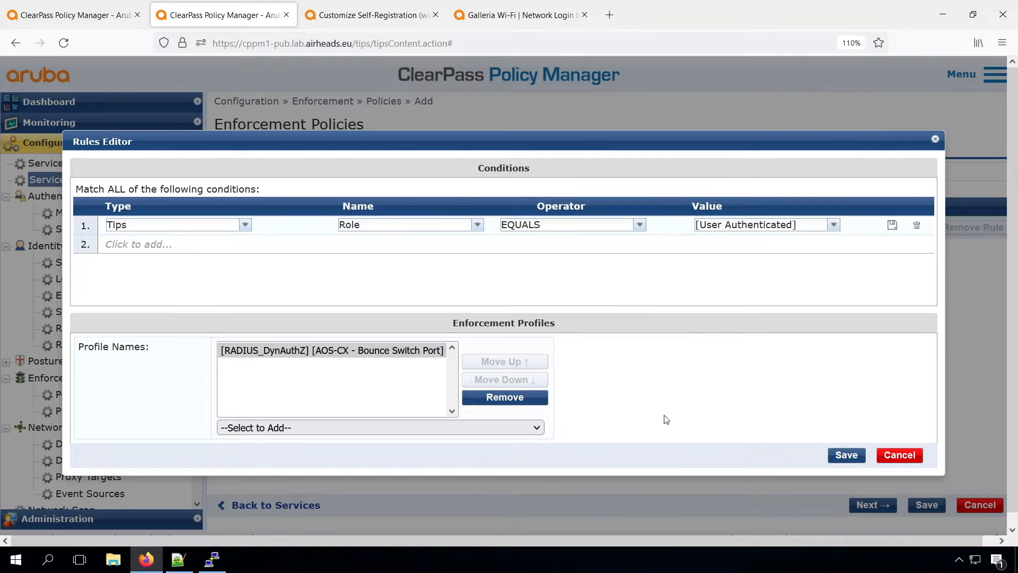
pyautogui.click(845, 455)
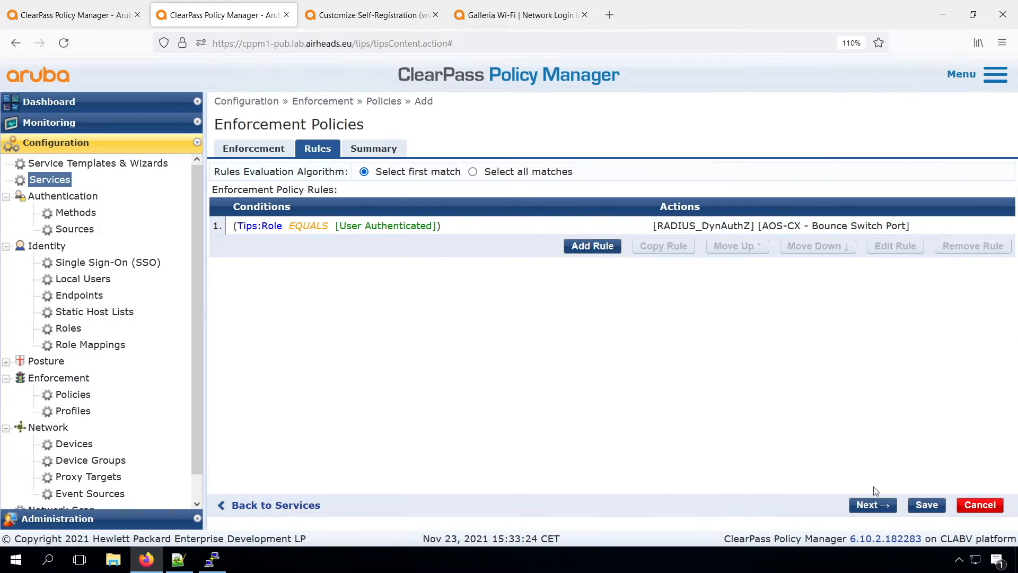
pyautogui.click(927, 507)
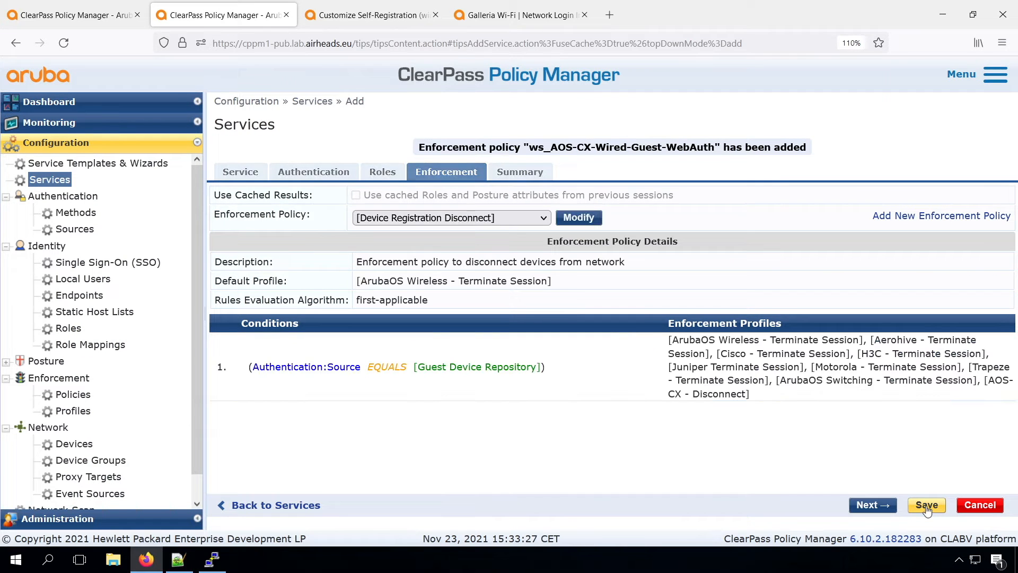
# Step: Set the service's enforcement policy to ws_AOS-CX-Wired-Guest-WebAuth and save the service
pyautogui.click(444, 217)
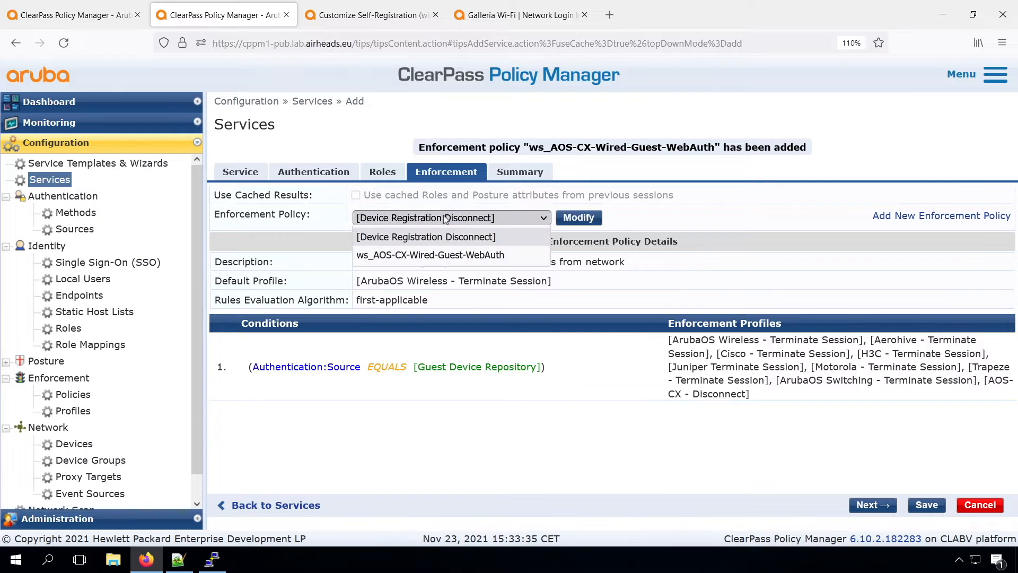
pyautogui.click(445, 256)
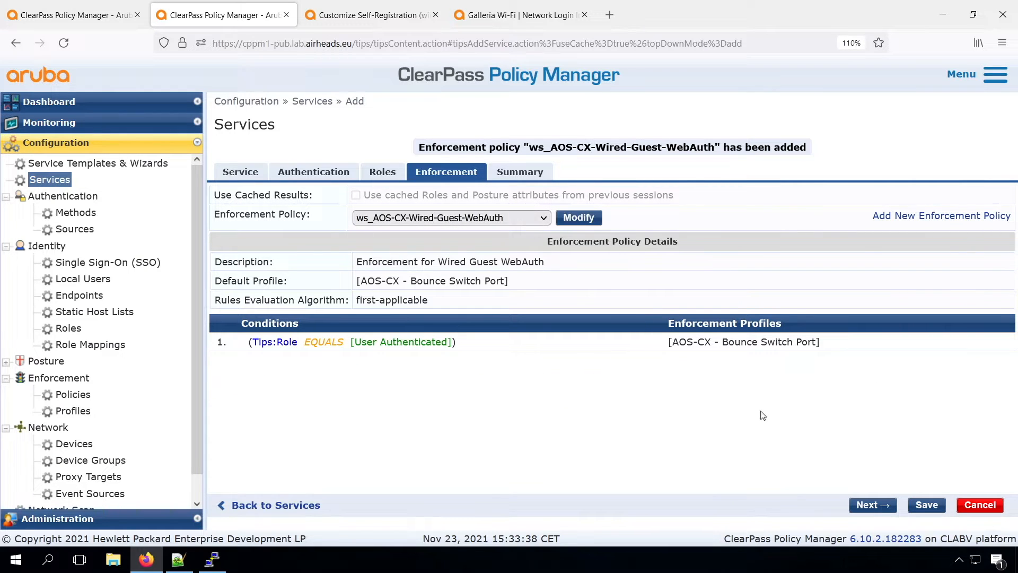
pyautogui.click(924, 507)
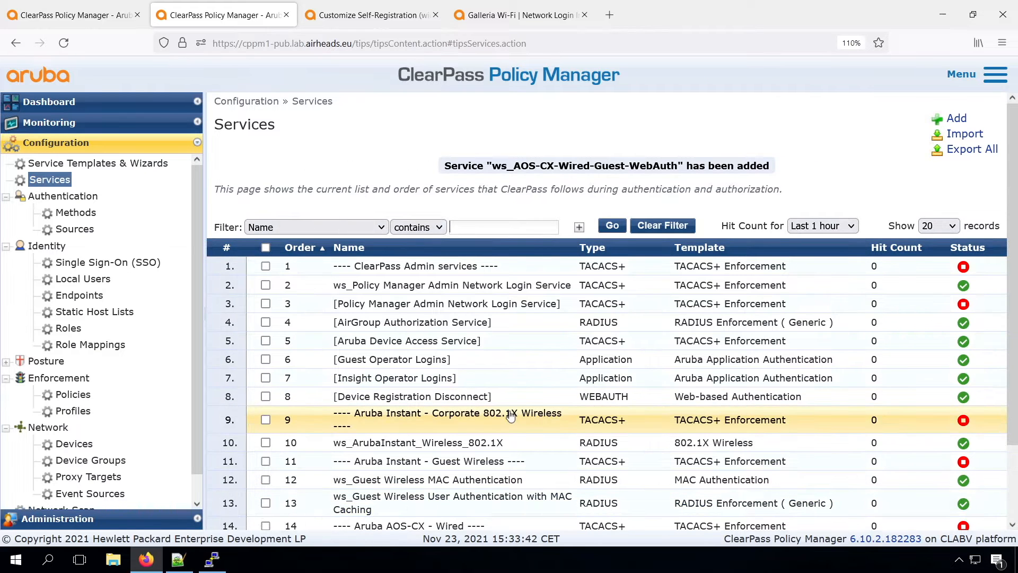
pyautogui.scroll(-3, 511, 417)
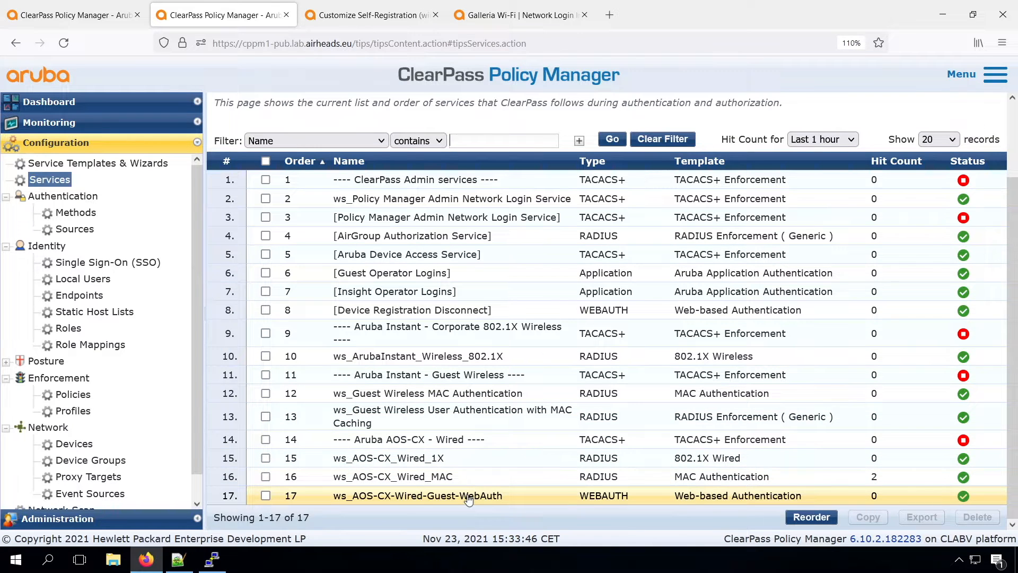
# Step: Log in with the guest account from the Galleria Wi-Fi receipt page, and open the newest WEBAUTH request in the Access Tracker
pyautogui.click(522, 15)
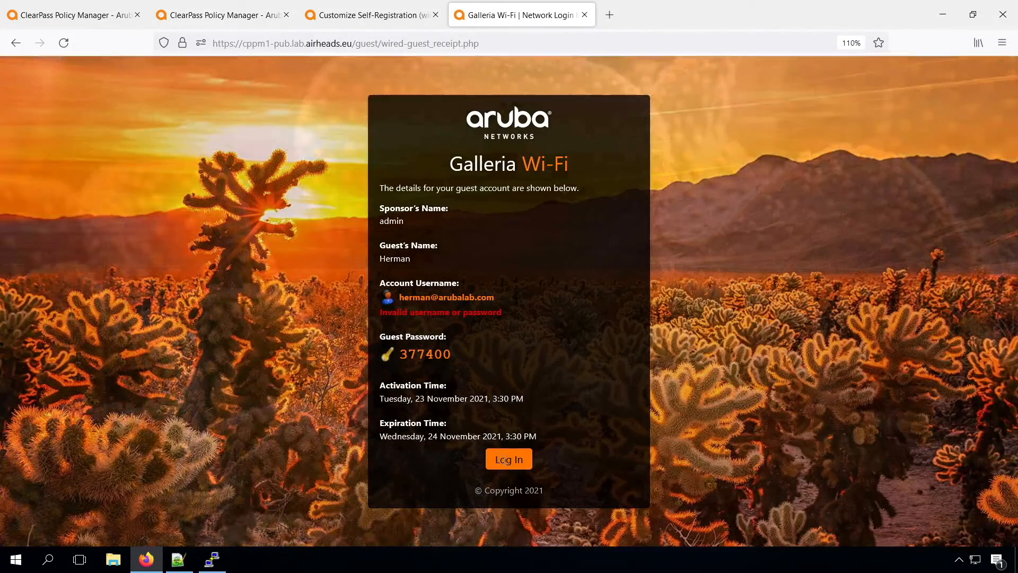
pyautogui.click(511, 461)
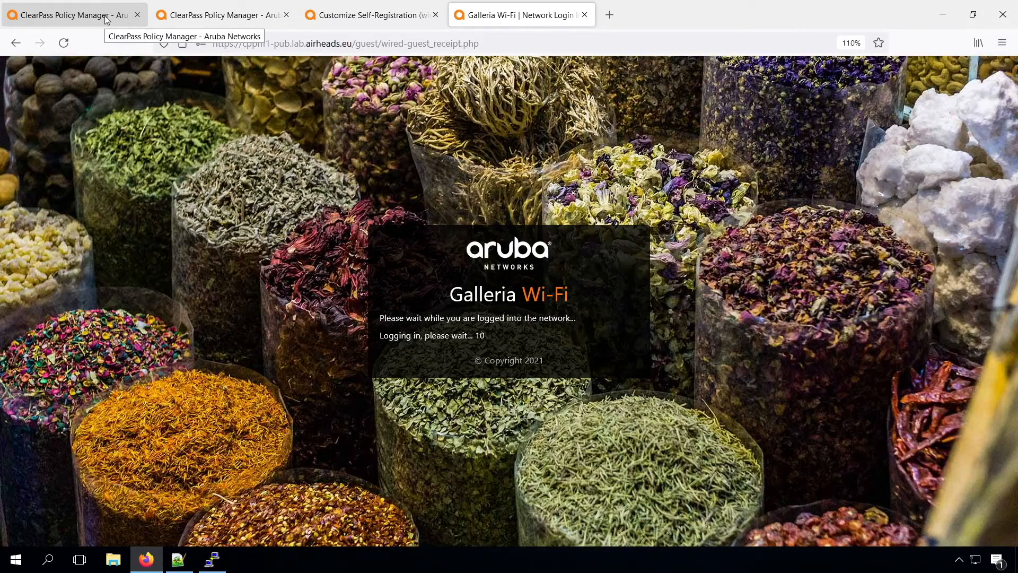
pyautogui.click(106, 20)
pyautogui.click(69, 122)
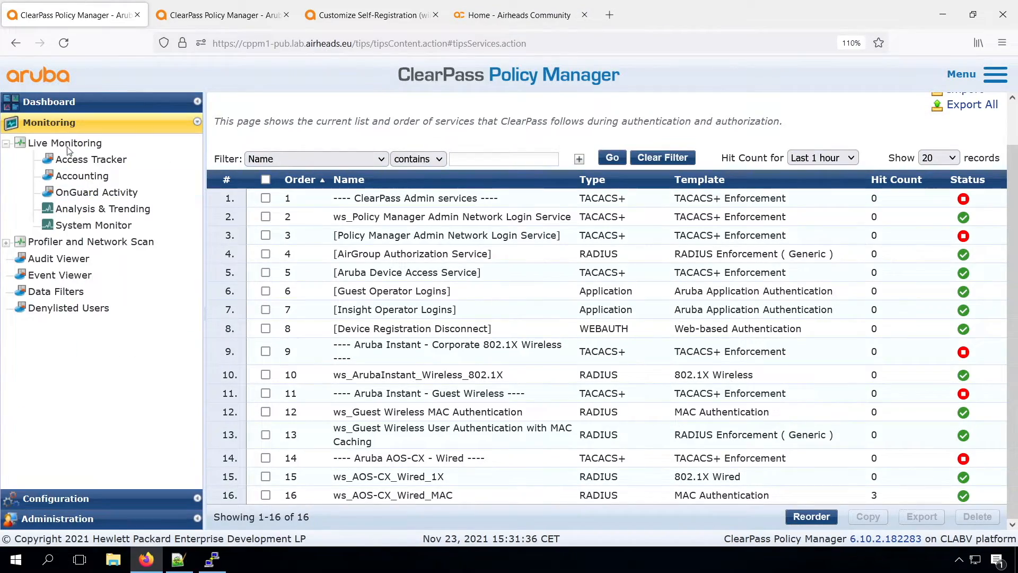
pyautogui.click(74, 160)
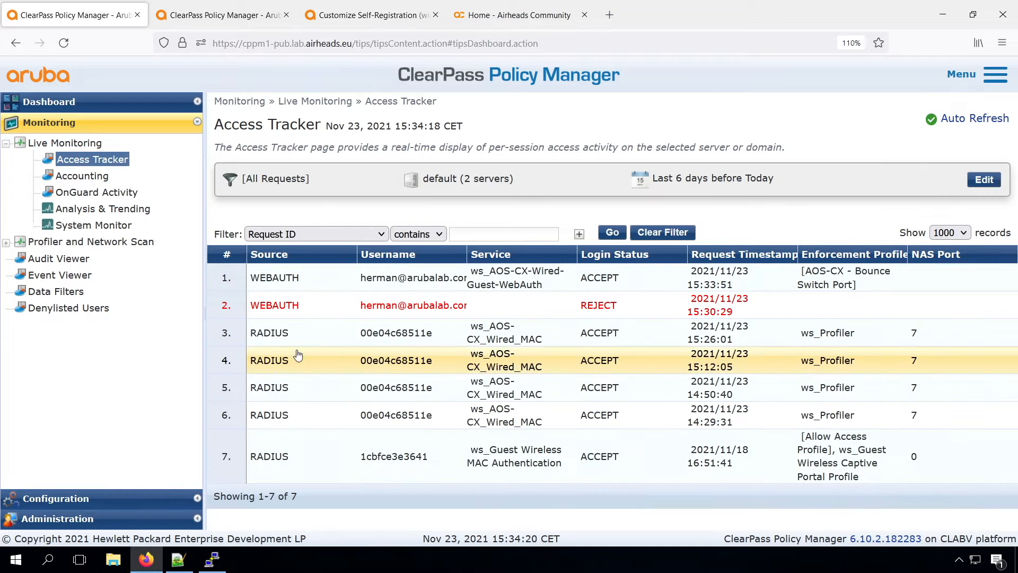
pyautogui.click(429, 281)
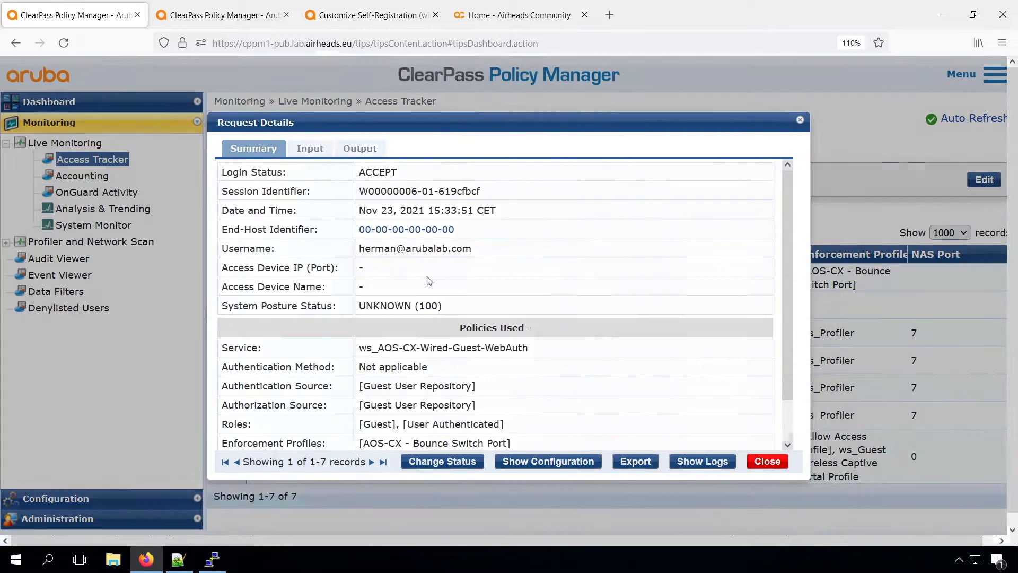
# Step: Examine the request's computed input attributes, especially the value of Application:ClearPass:Page-Name
pyautogui.click(315, 154)
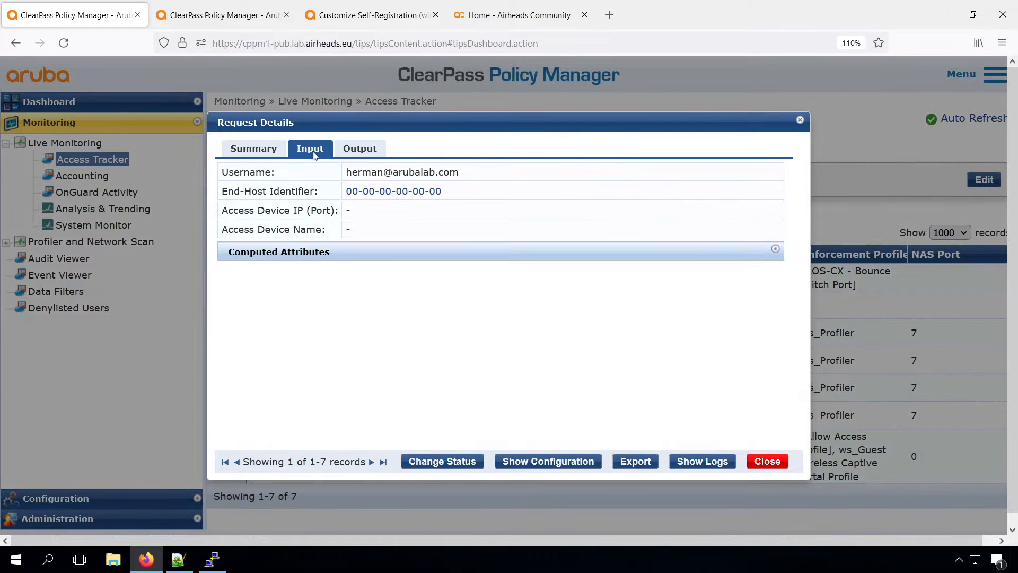
pyautogui.click(271, 154)
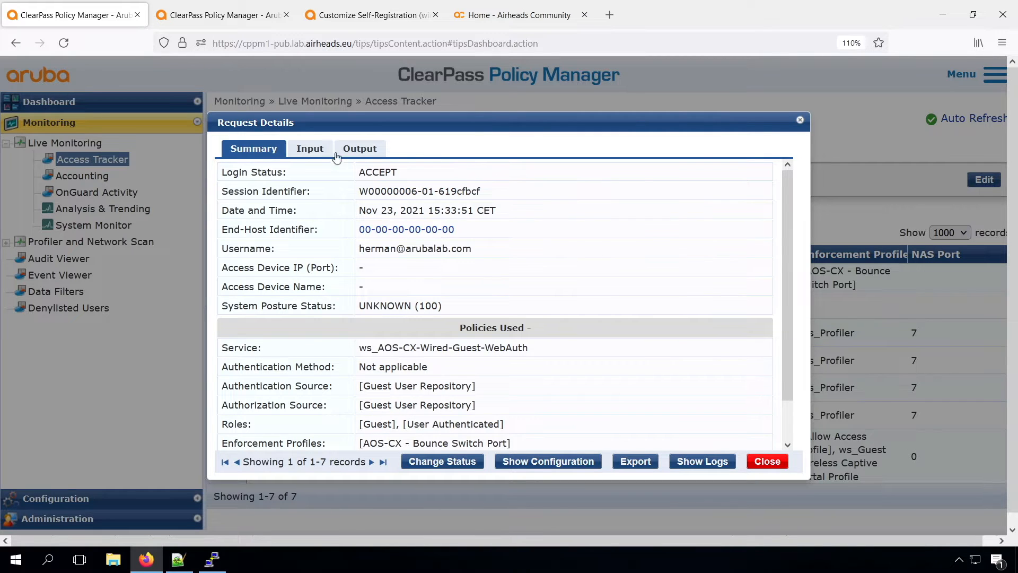
pyautogui.click(315, 152)
pyautogui.click(317, 253)
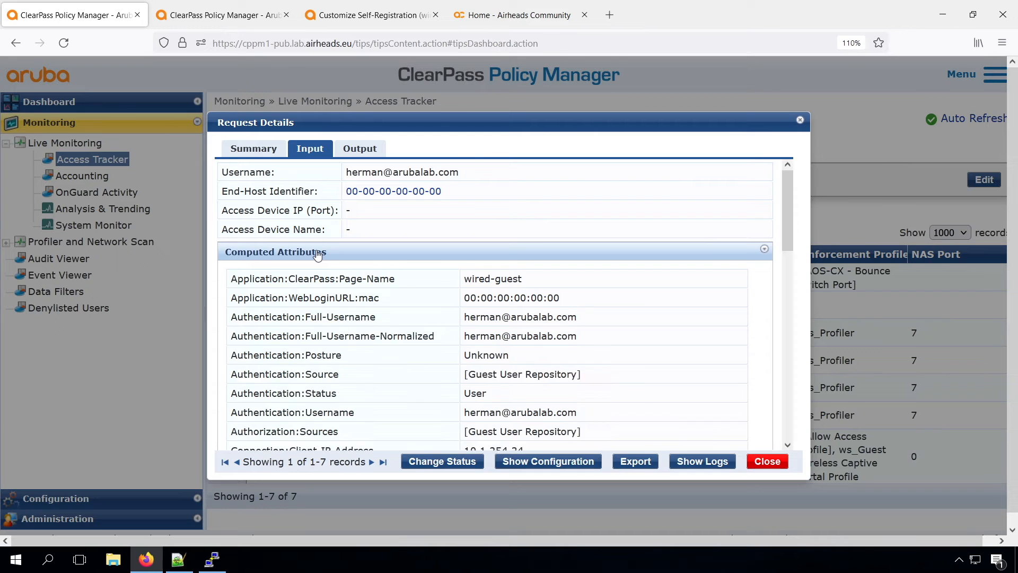
pyautogui.moveTo(252, 279); pyautogui.dragTo(393, 281)
pyautogui.moveTo(466, 282); pyautogui.dragTo(515, 283)
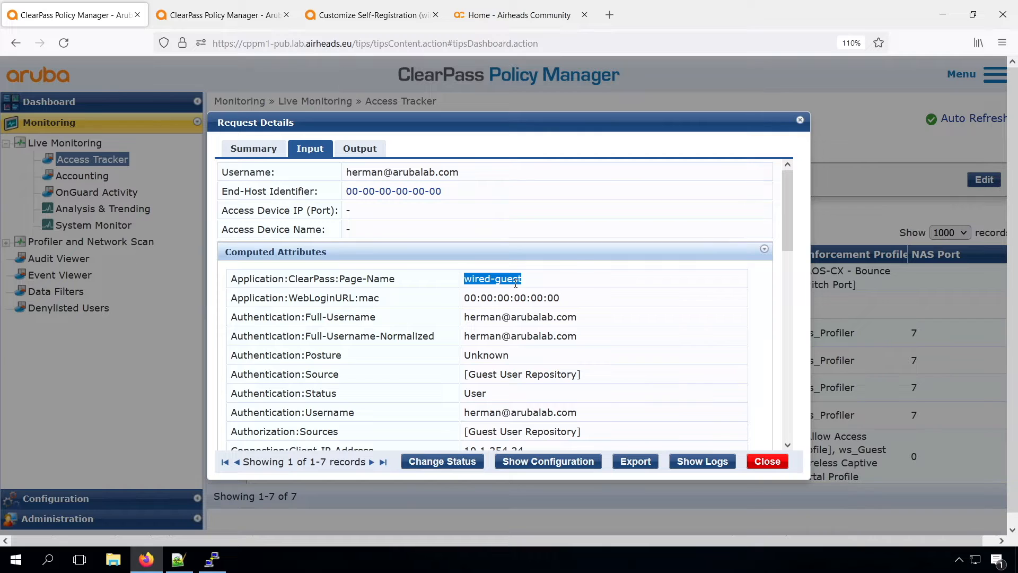
# Step: Add the service rule condition Application:ClearPass Page-Name EQUALS wired-guest to the ws_AOS-CX-Wired-Guest-WebAuth service
pyautogui.click(239, 16)
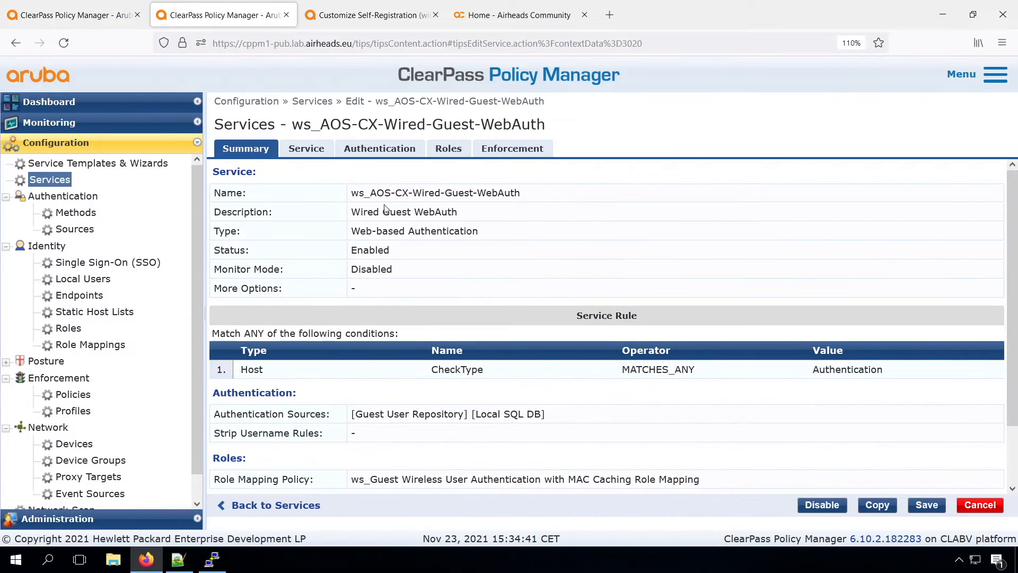
pyautogui.click(313, 150)
pyautogui.click(278, 385)
pyautogui.write('Appl')
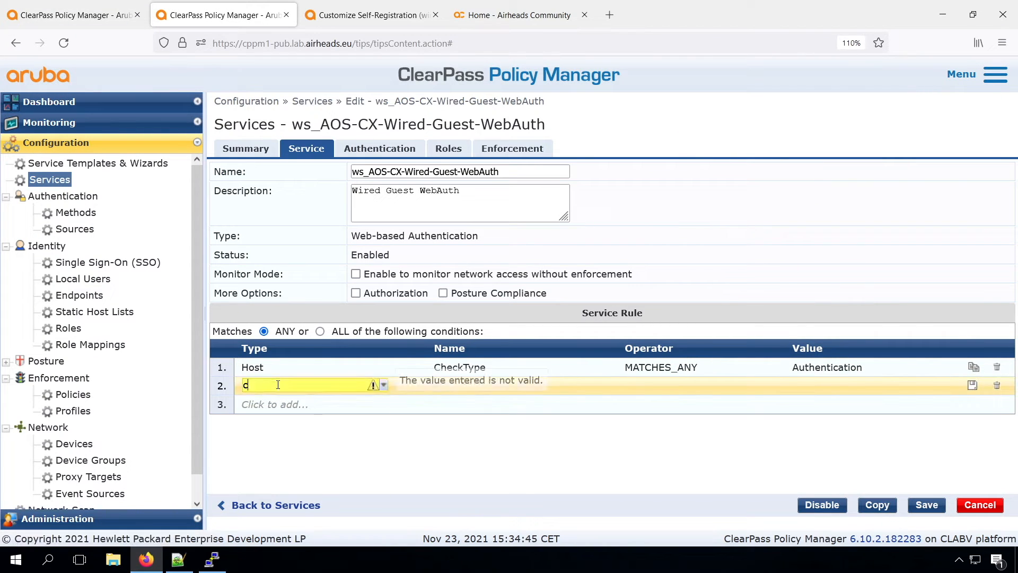
pyautogui.click(278, 401)
pyautogui.write('pa')
pyautogui.click(460, 400)
pyautogui.write('eq')
pyautogui.press('Tab')
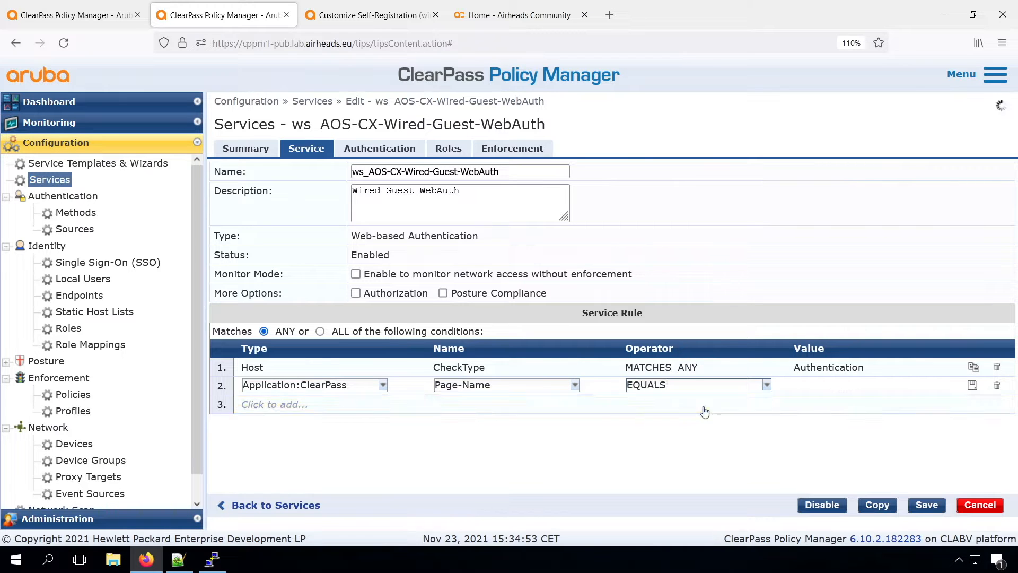
pyautogui.write('wired-guest')
pyautogui.click(973, 386)
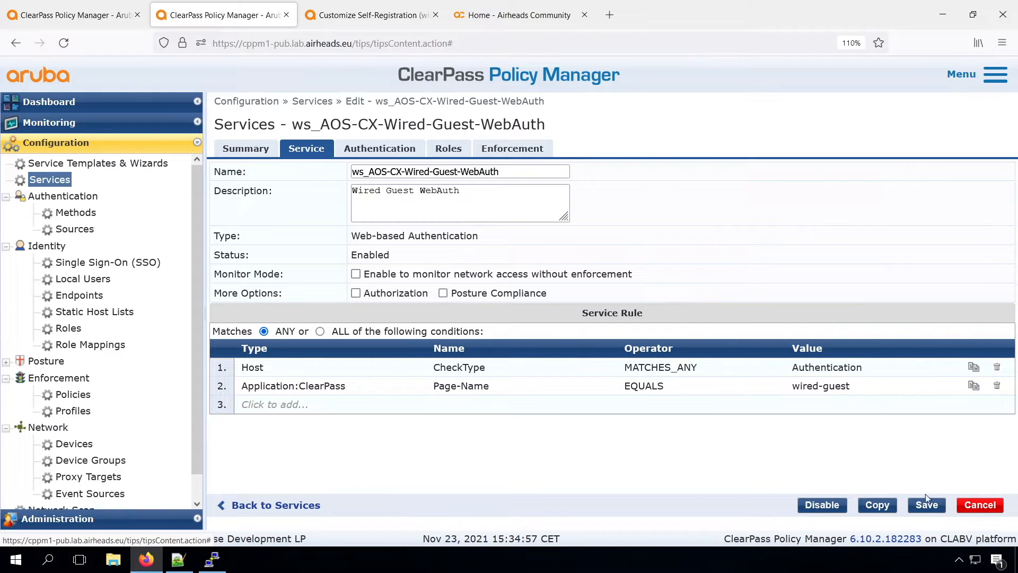
# Step: Compare the WebAuth service's enforcement with the enforcement profiles of the ws_Guest Wireless User Authentication with MAC Caching service
pyautogui.click(516, 151)
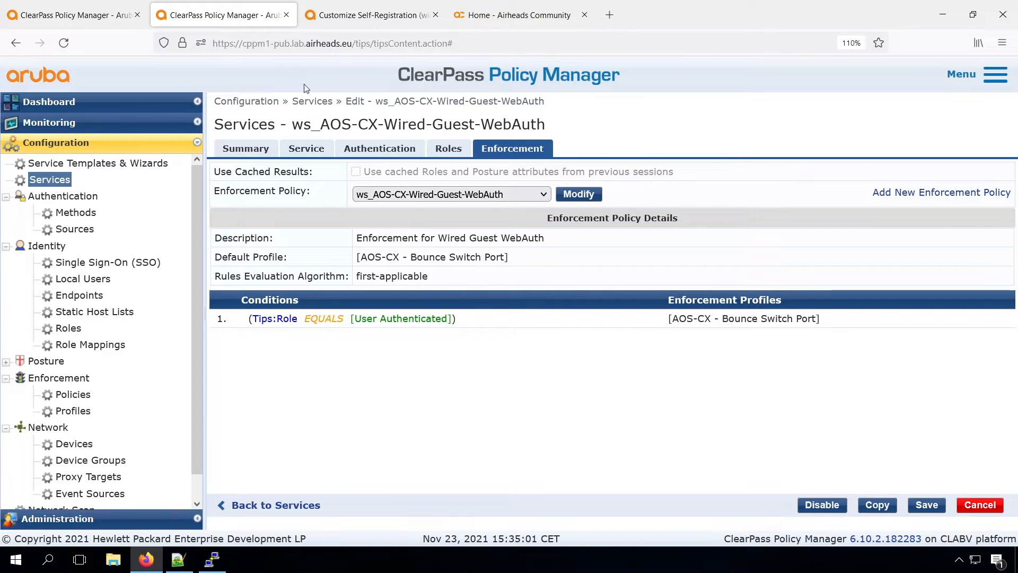
pyautogui.click(86, 16)
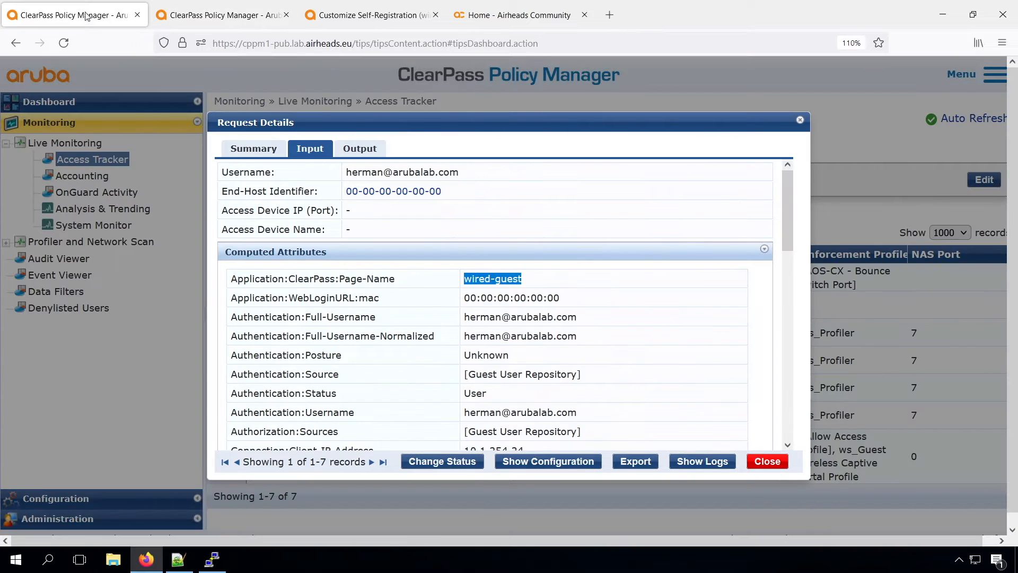
pyautogui.click(769, 463)
pyautogui.click(75, 497)
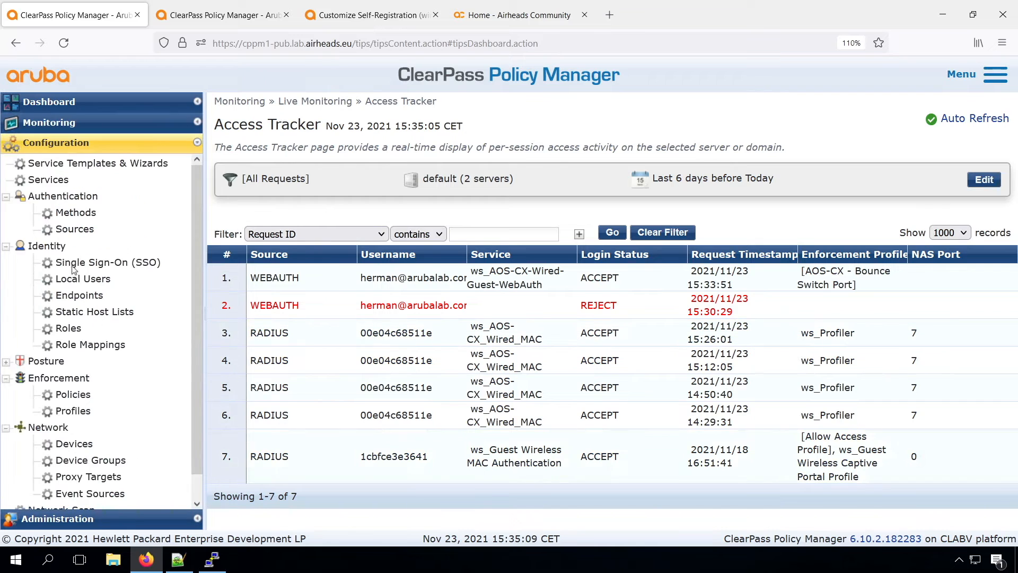
pyautogui.click(61, 187)
pyautogui.click(430, 480)
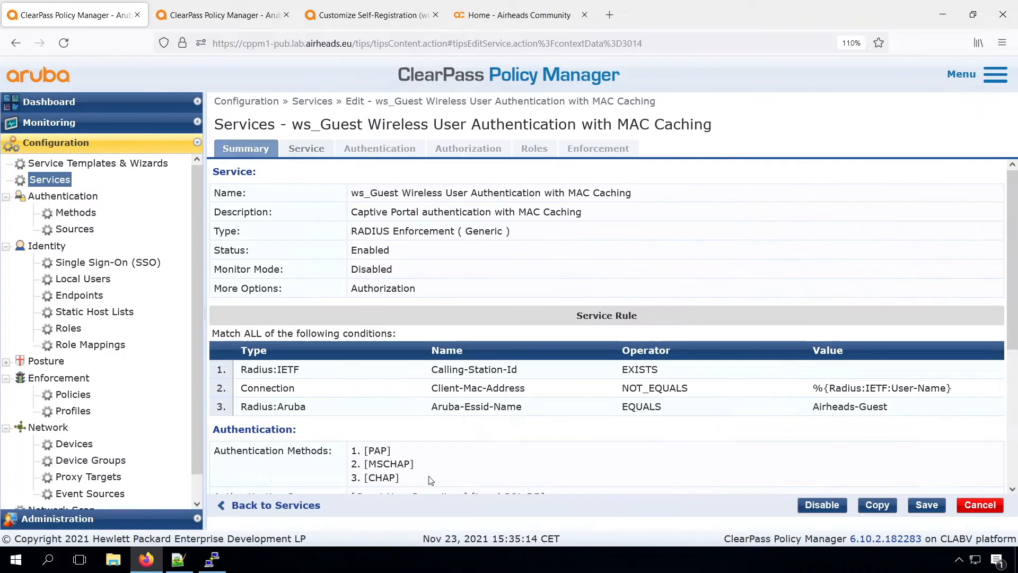
pyautogui.click(599, 153)
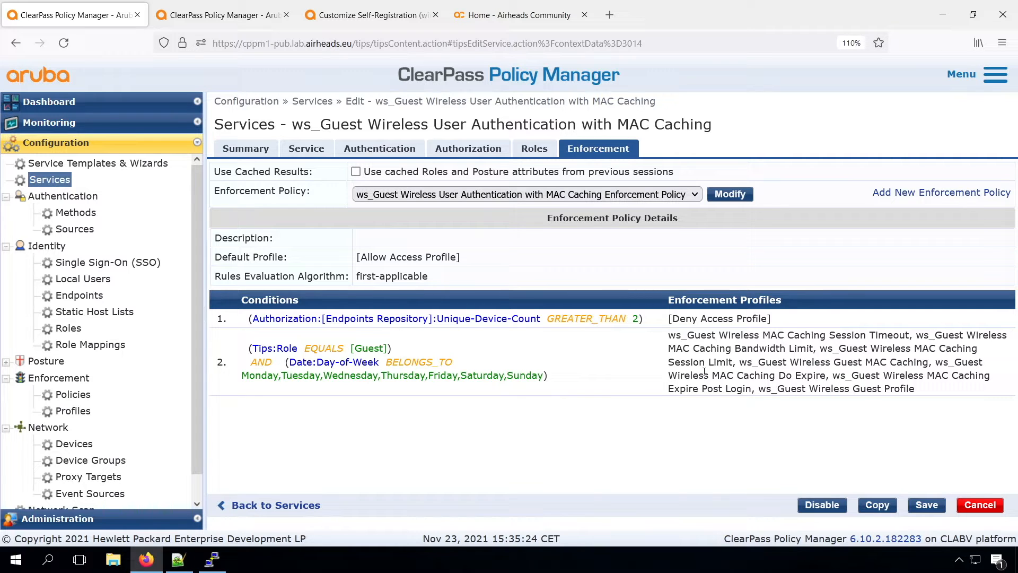
# Step: Open the [User Authenticated] rule of the ws_AOS-CX-Wired-Guest-WebAuth enforcement policy for editing
pyautogui.click(220, 19)
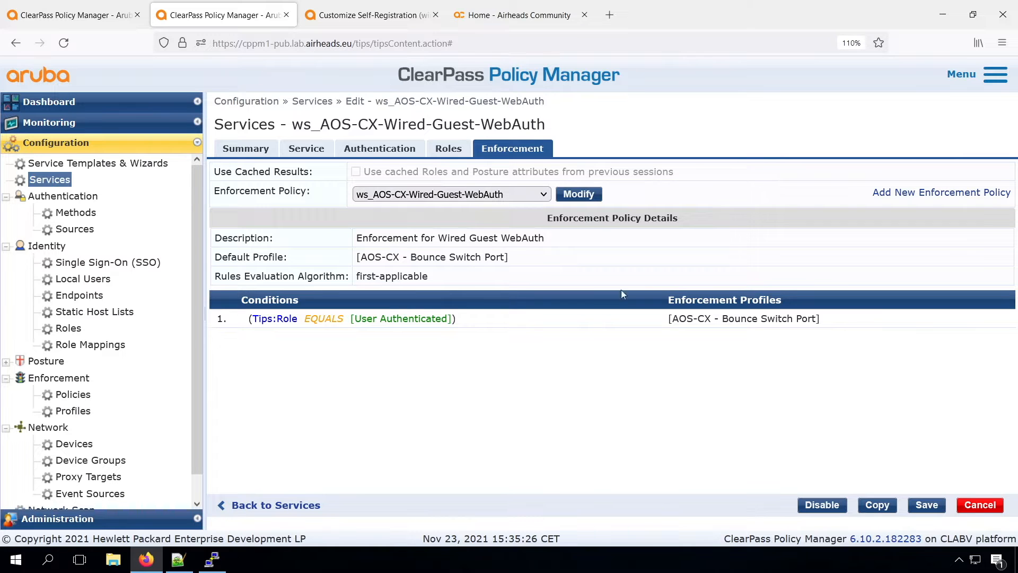
pyautogui.click(583, 196)
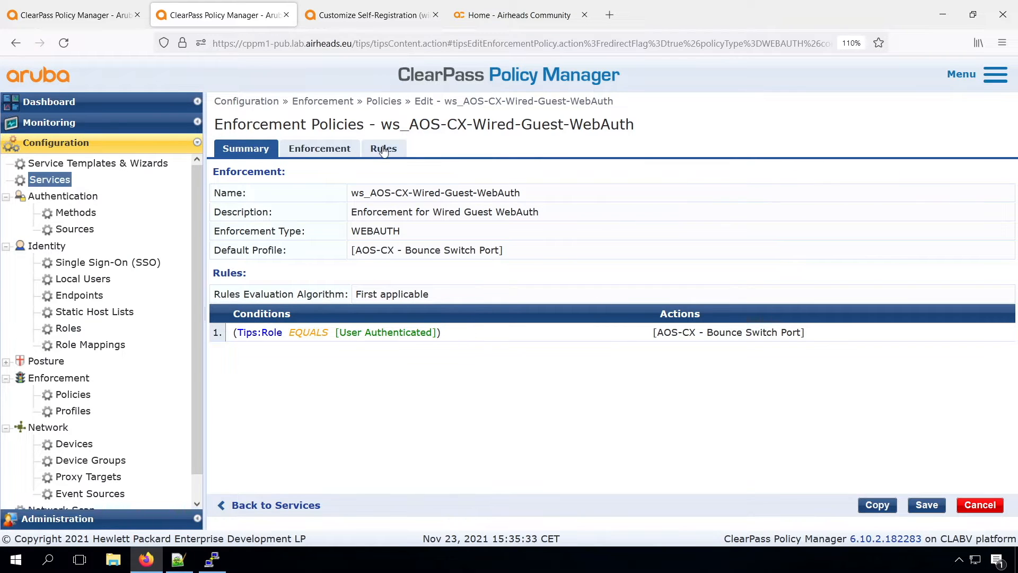
pyautogui.click(384, 151)
pyautogui.click(557, 225)
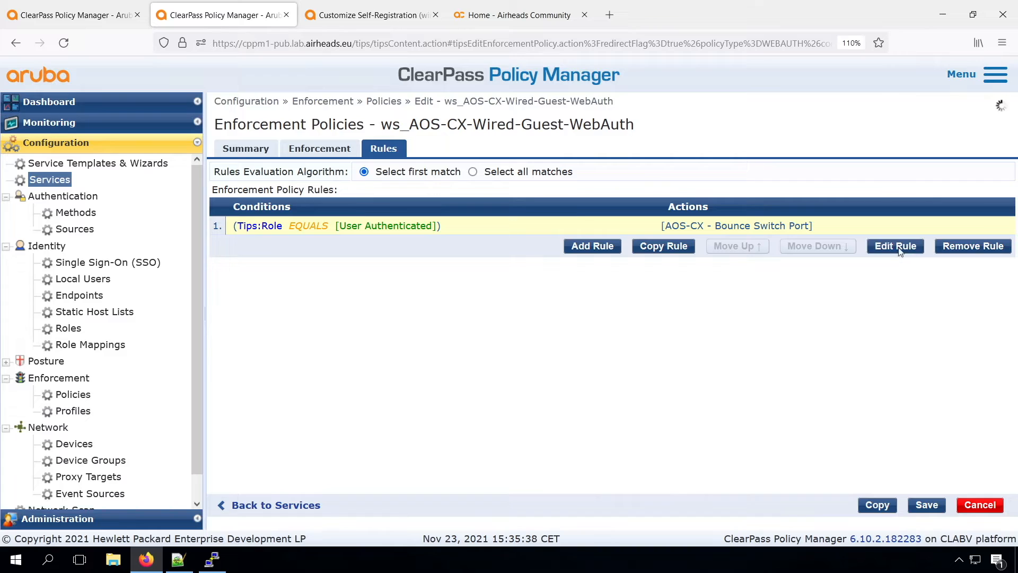
pyautogui.click(895, 245)
# Step: Add the ws_Guest Wireless profiles Guest MAC Caching, MAC Caching Bandwidth Limit, Do Expire, Expire Post Login and Session Limit to the rule and save the policy
pyautogui.click(441, 428)
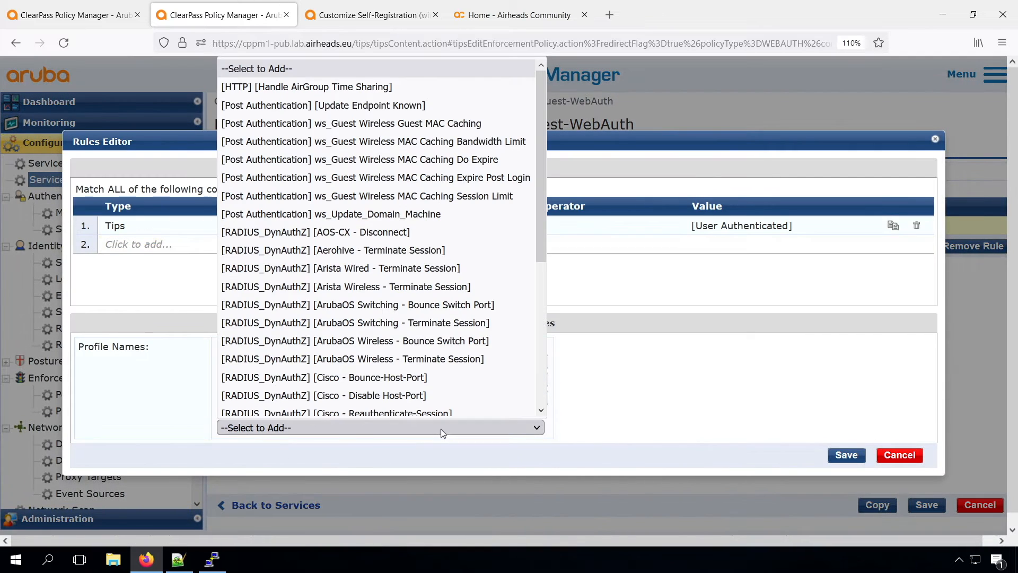
pyautogui.click(395, 123)
pyautogui.click(380, 427)
pyautogui.click(326, 117)
pyautogui.click(309, 426)
pyautogui.click(371, 123)
pyautogui.click(329, 428)
pyautogui.click(335, 123)
pyautogui.click(323, 428)
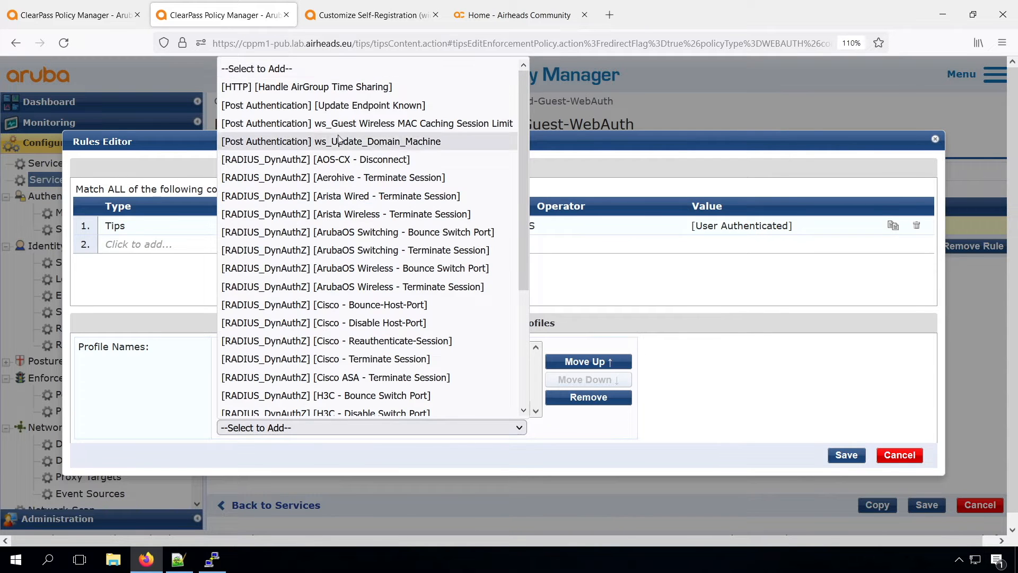
pyautogui.click(335, 125)
pyautogui.click(836, 454)
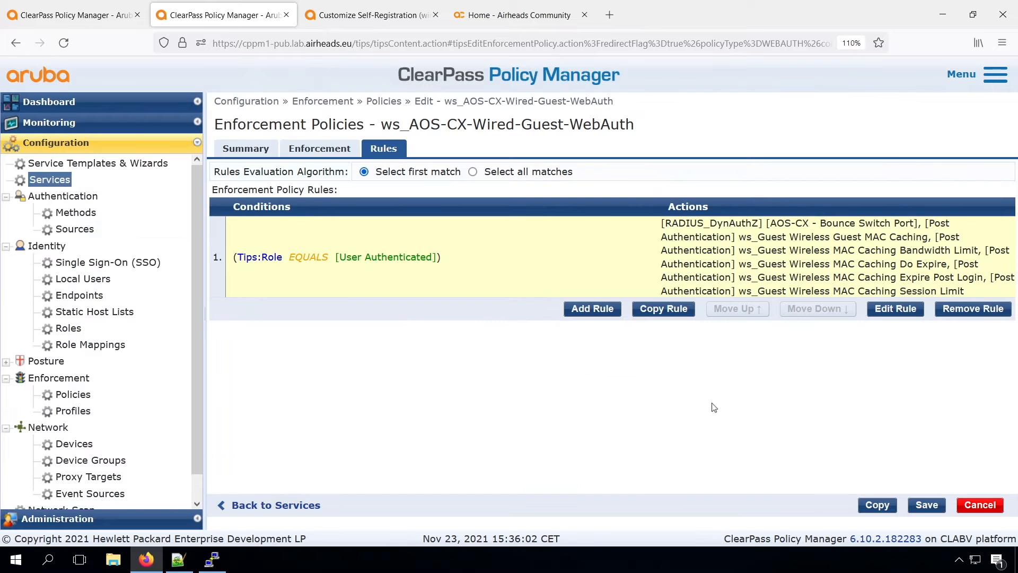
pyautogui.click(924, 505)
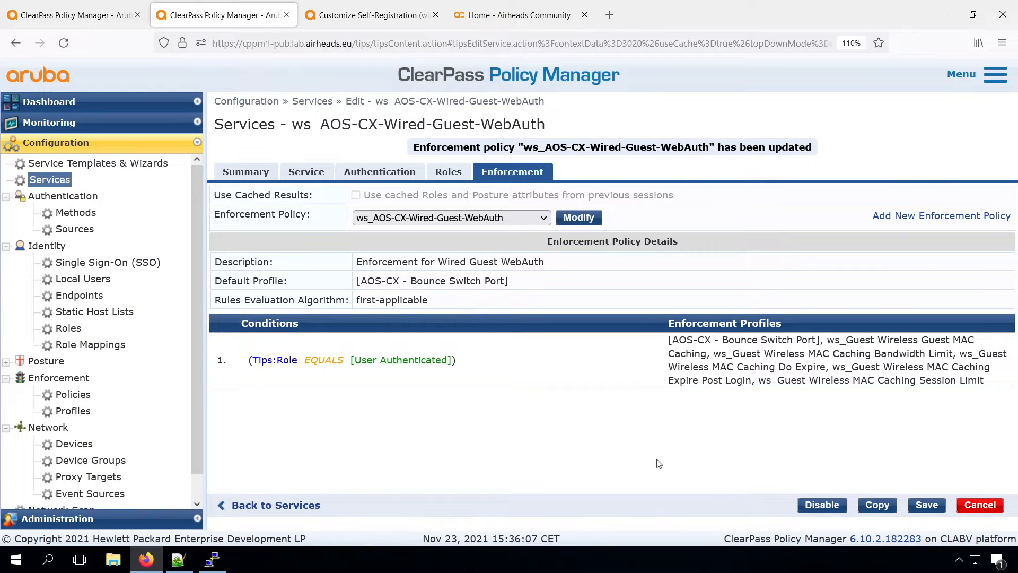
# Step: Close the Airheads Community page and launch the wired-guest self-registration page from ClearPass Guest
pyautogui.click(532, 15)
pyautogui.click(584, 15)
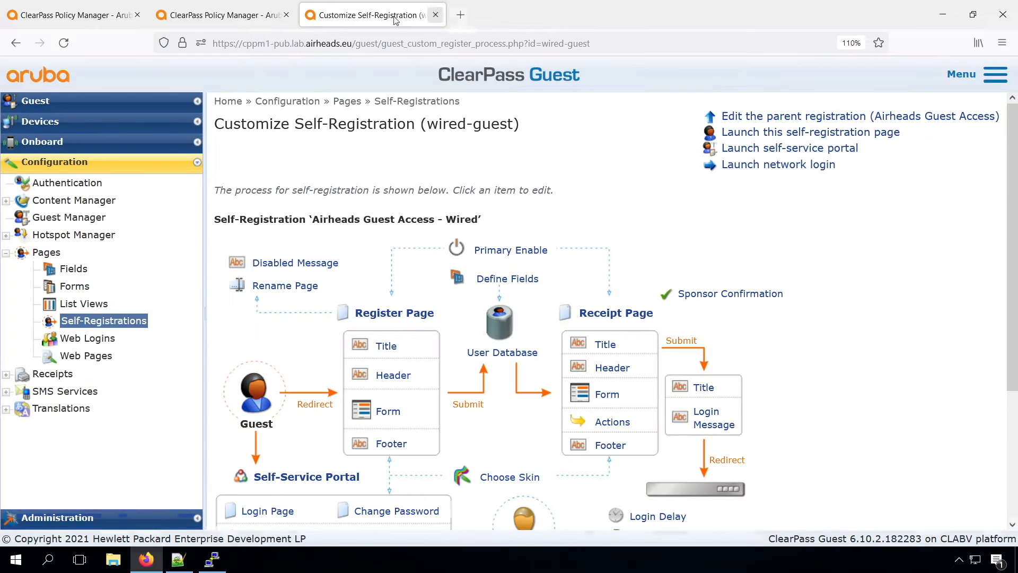
pyautogui.click(784, 133)
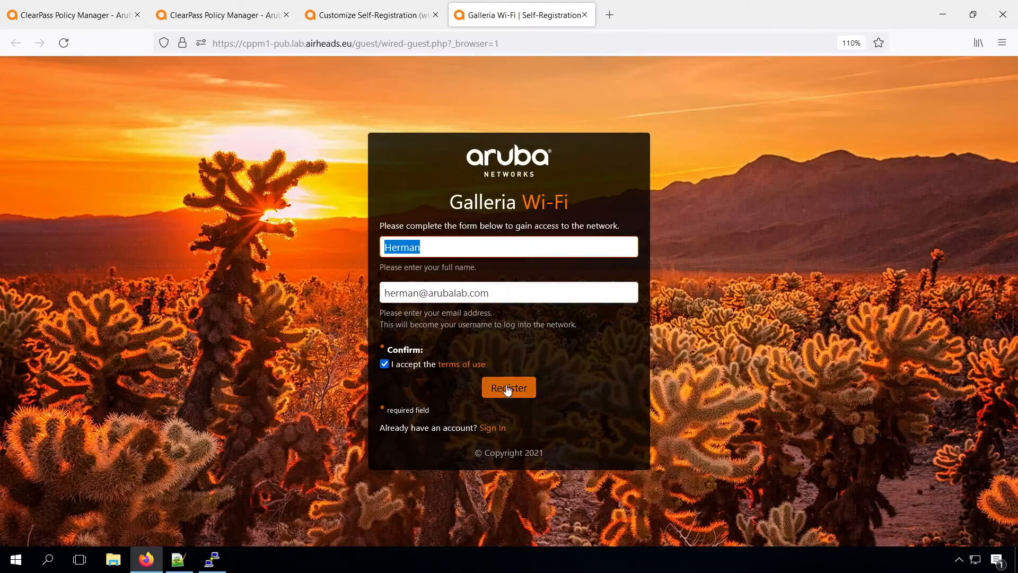
# Step: Register the guest with the prefilled details, log in to the network, and open the list of guest accounts in ClearPass Guest
pyautogui.click(508, 389)
pyautogui.click(509, 453)
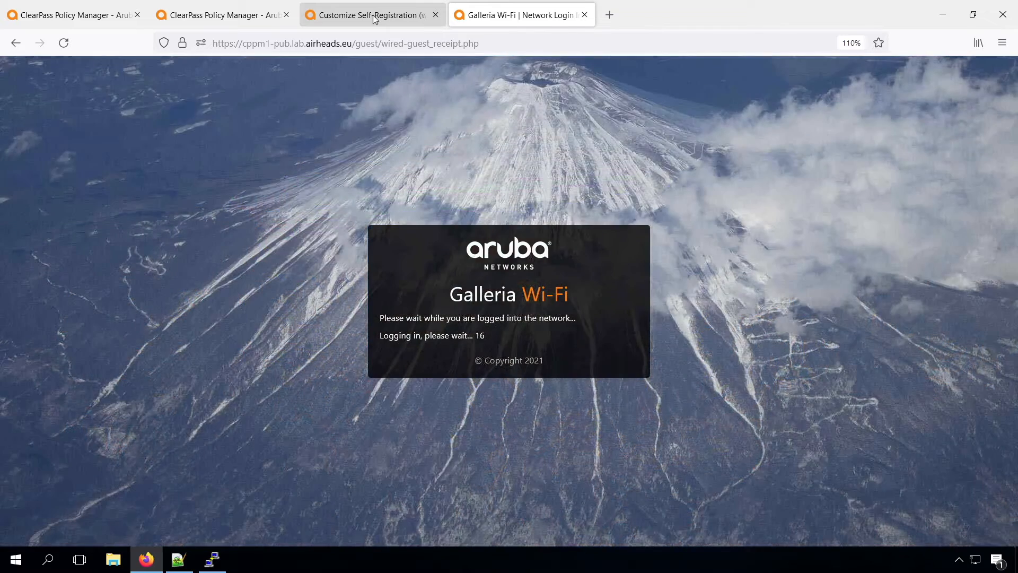
pyautogui.click(374, 15)
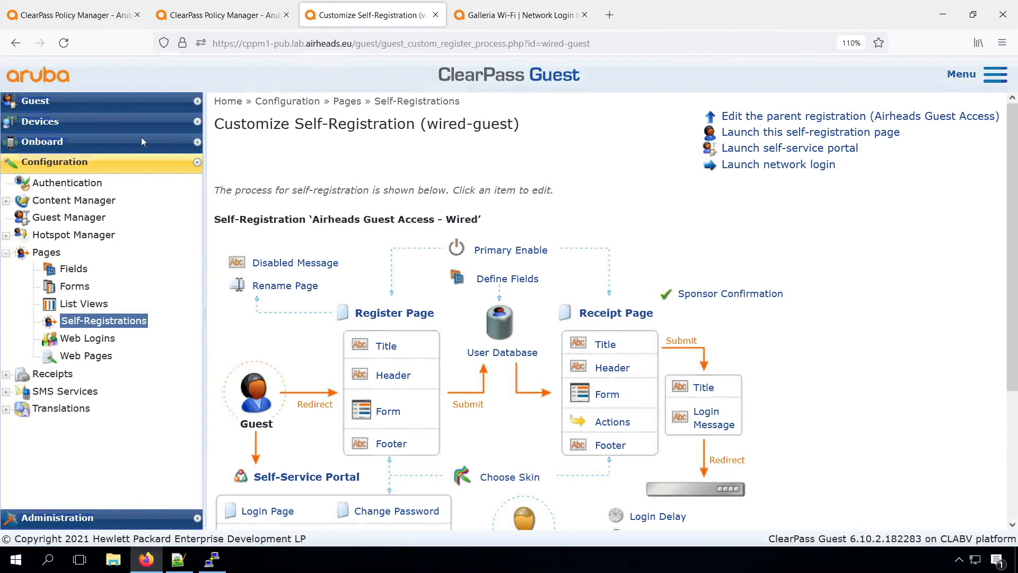
pyautogui.click(60, 101)
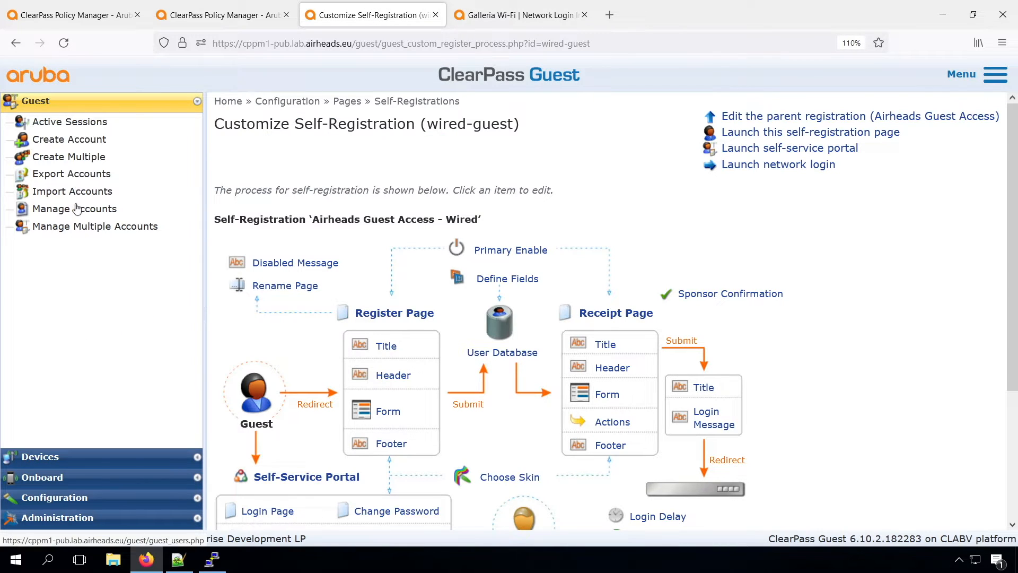
pyautogui.click(77, 209)
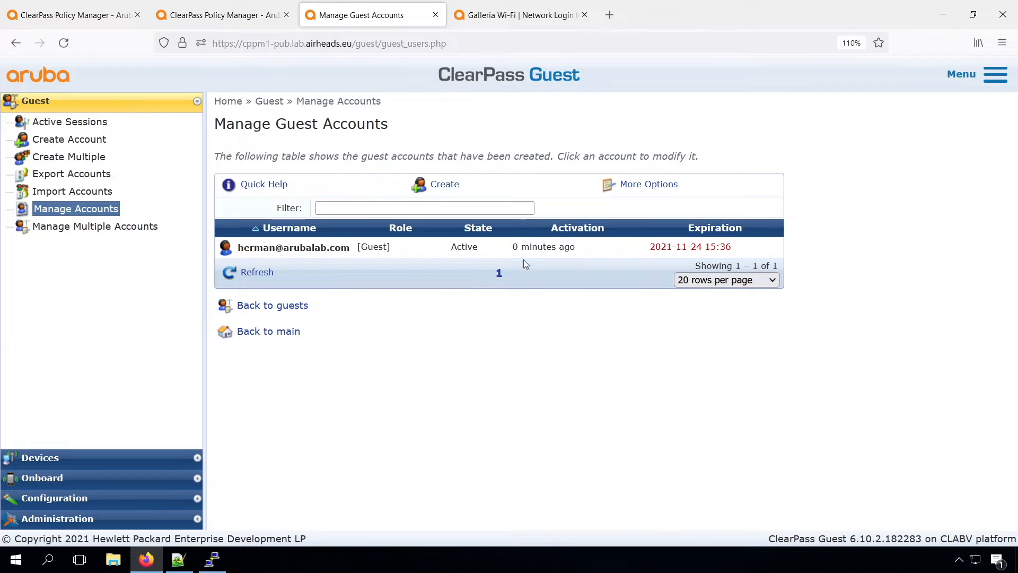
# Step: Open the details of the newest WEBAUTH request for the ws_AOS-CX-Wired-Guest-WebAuth service in Access Tracker
pyautogui.click(232, 17)
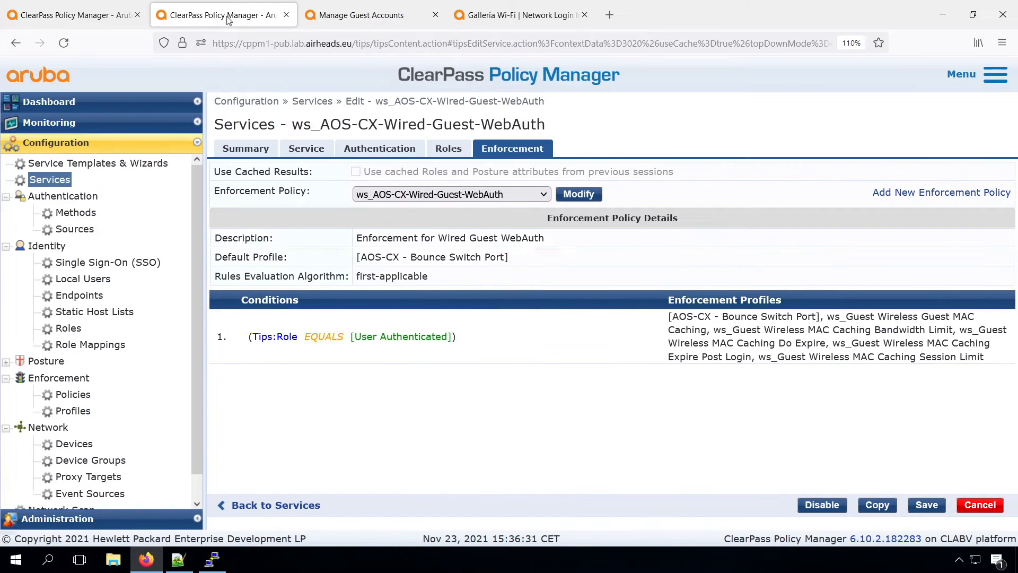
pyautogui.click(127, 17)
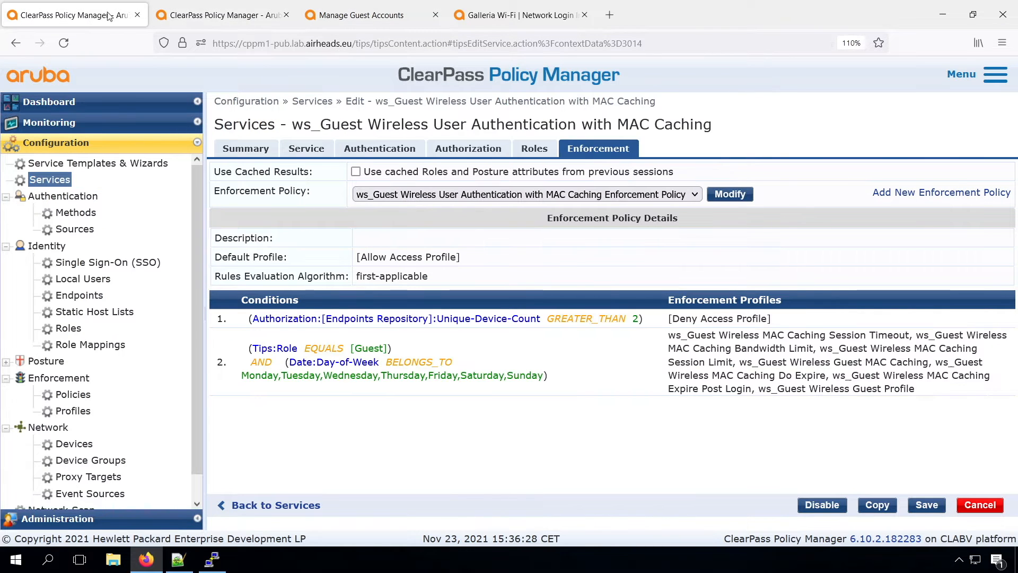
pyautogui.click(58, 124)
pyautogui.click(81, 161)
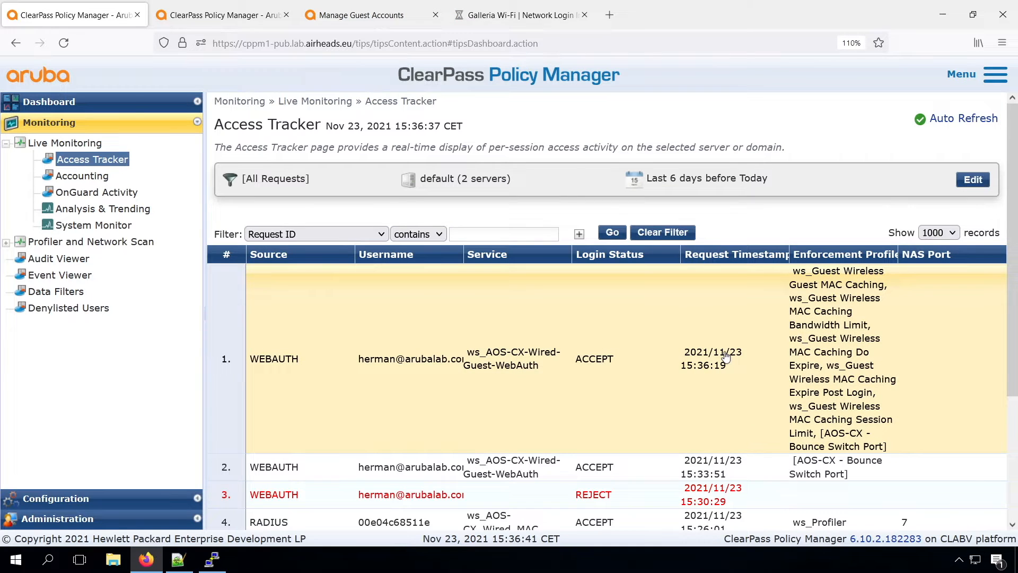
pyautogui.click(386, 365)
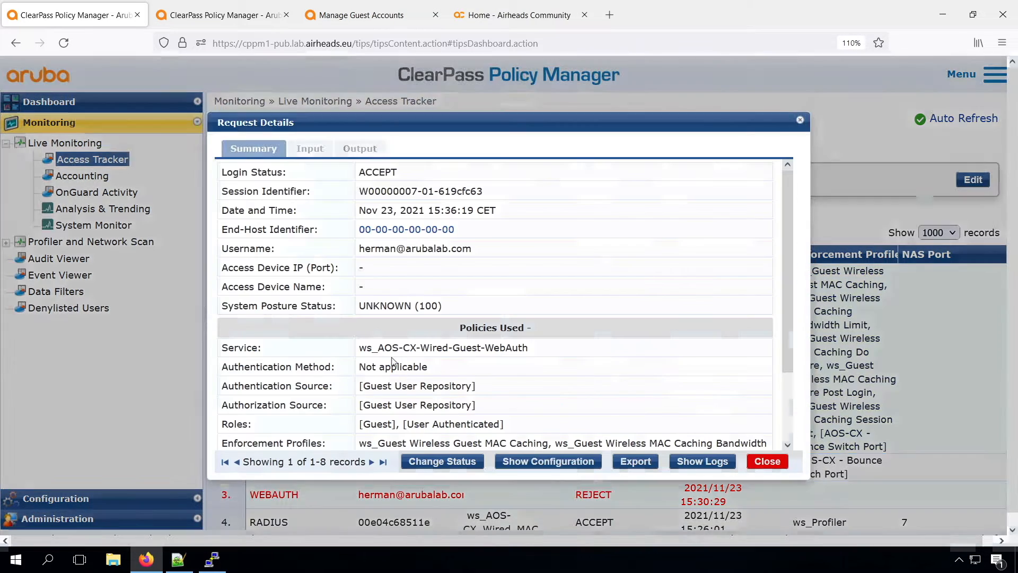
# Step: Examine the attributes of the endpoint linked to the request, and close it without changes
pyautogui.click(391, 231)
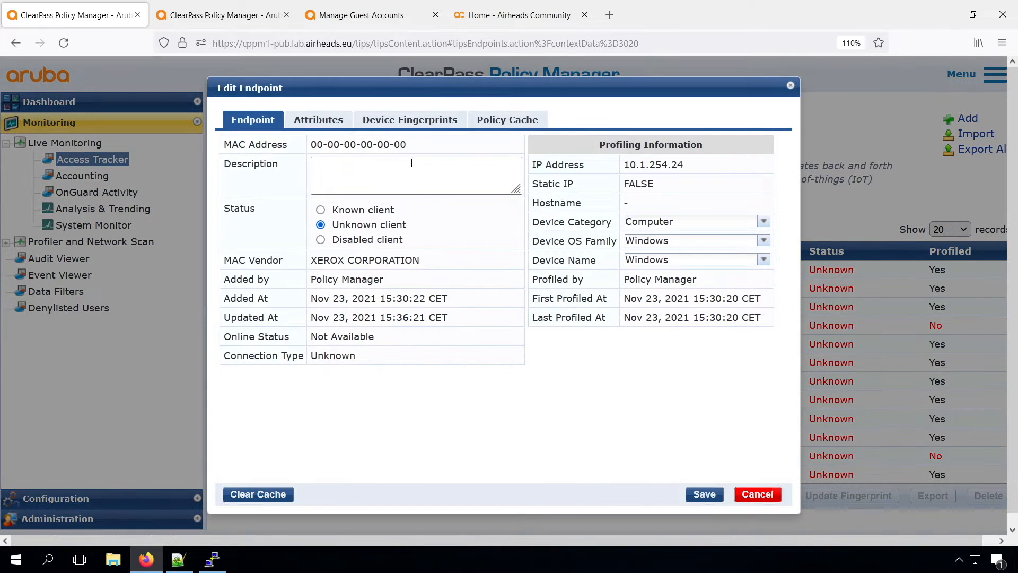
pyautogui.click(333, 120)
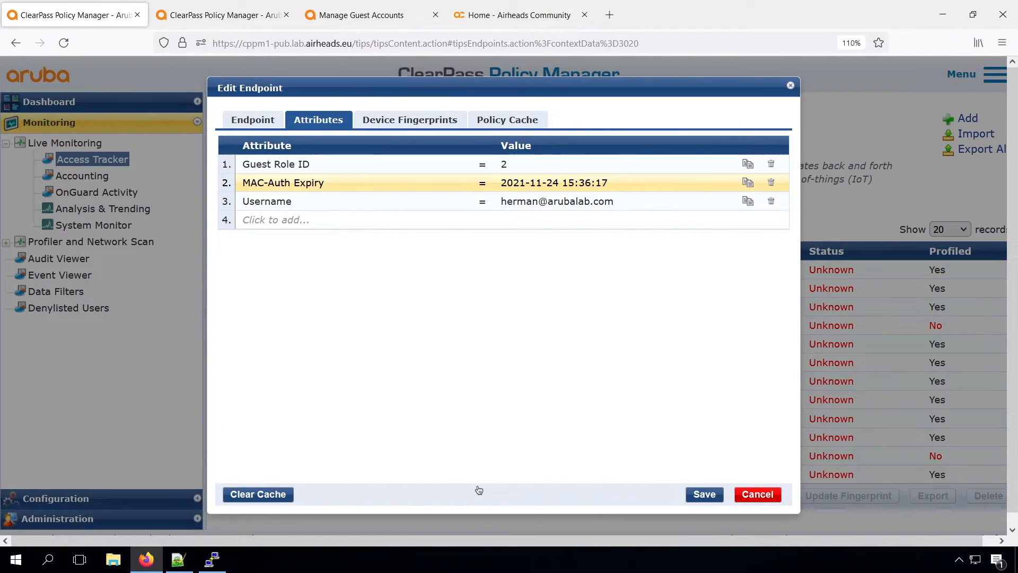
pyautogui.click(762, 492)
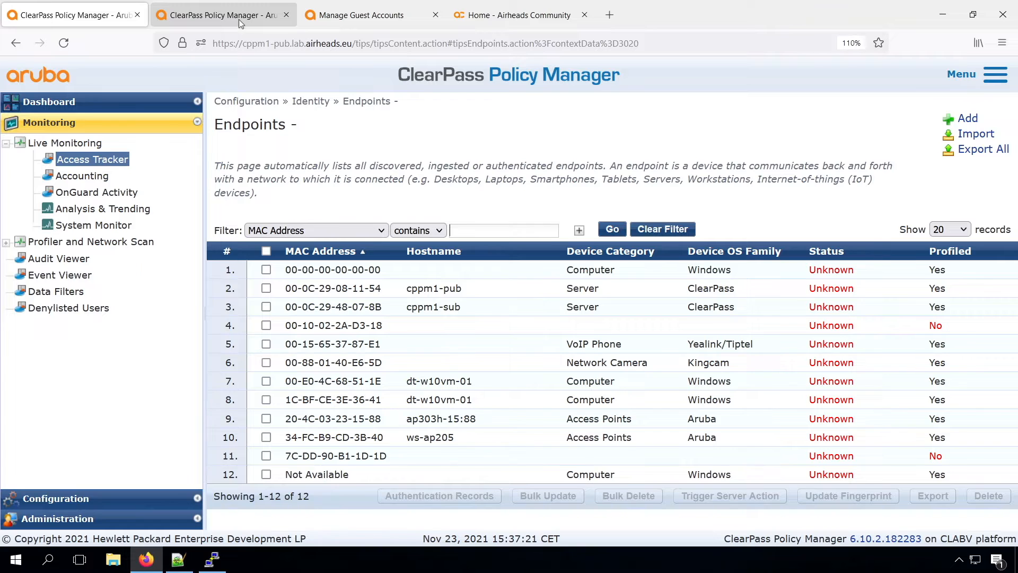
# Step: Save the ws_AOS-CX-Wired-Guest-WebAuth service, filter the services by "wired" and open ws_AOS-CX_Wired_MAC
pyautogui.click(223, 14)
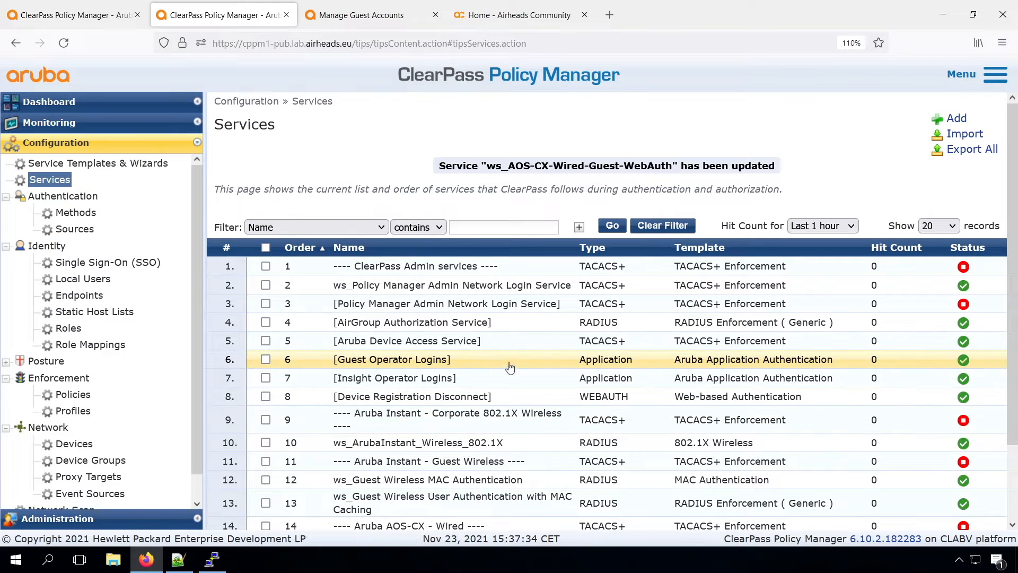
pyautogui.click(481, 228)
pyautogui.write('wired')
pyautogui.press('Return')
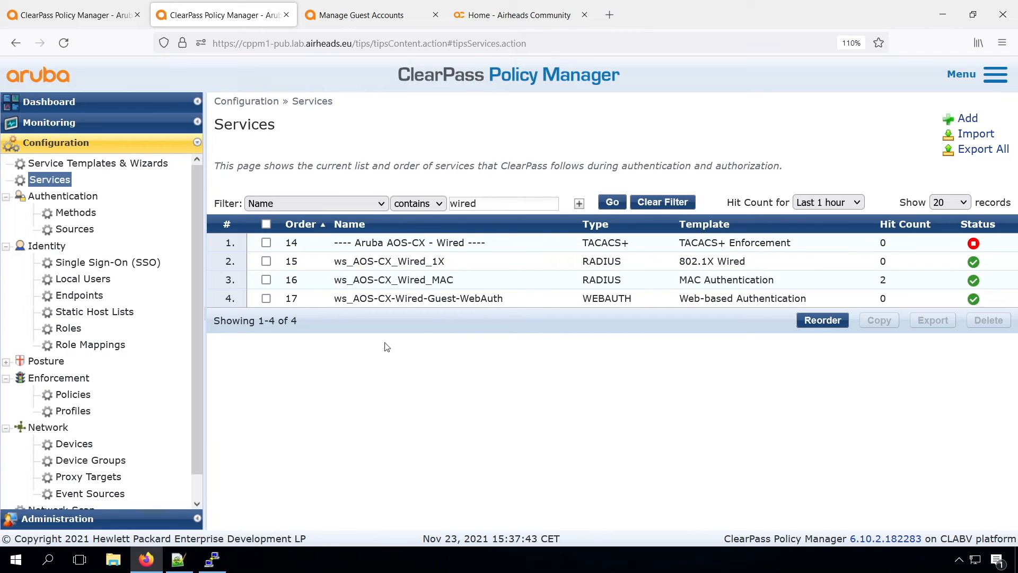
pyautogui.click(389, 286)
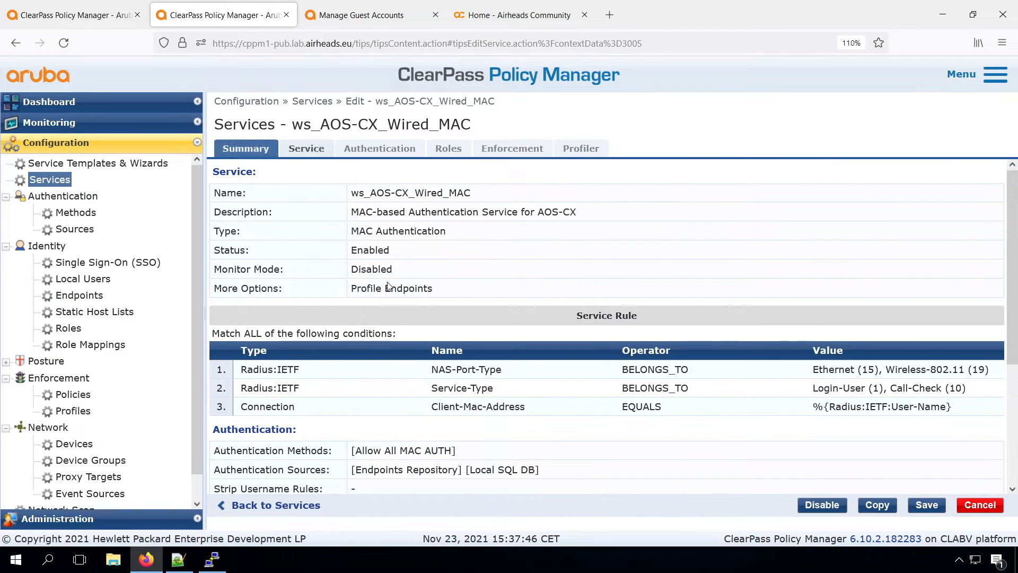
# Step: Review the authentication, role mapping and enforcement of ws_AOS-CX_Wired_MAC against the recent requests in Access Tracker
pyautogui.click(380, 149)
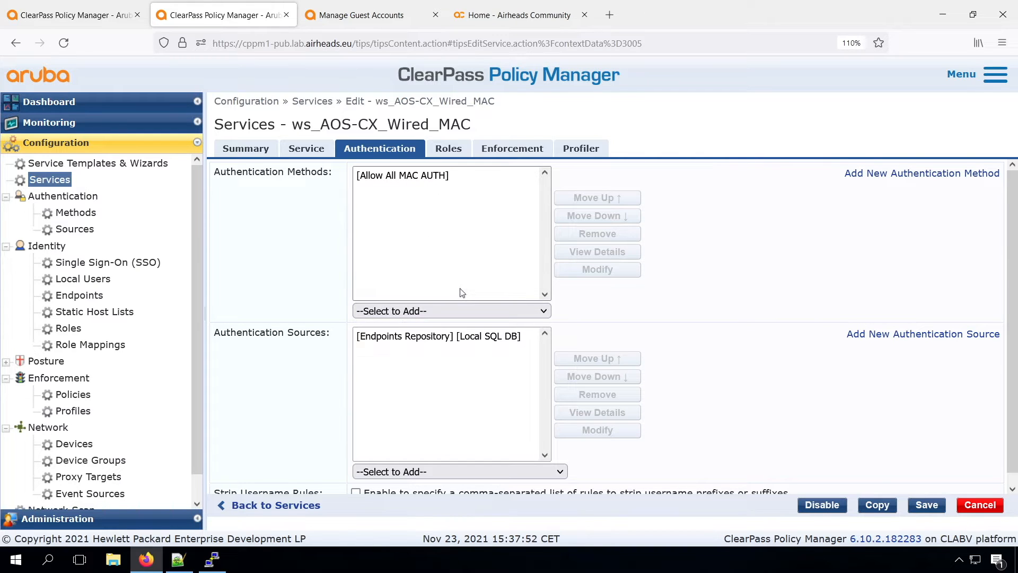
pyautogui.click(465, 153)
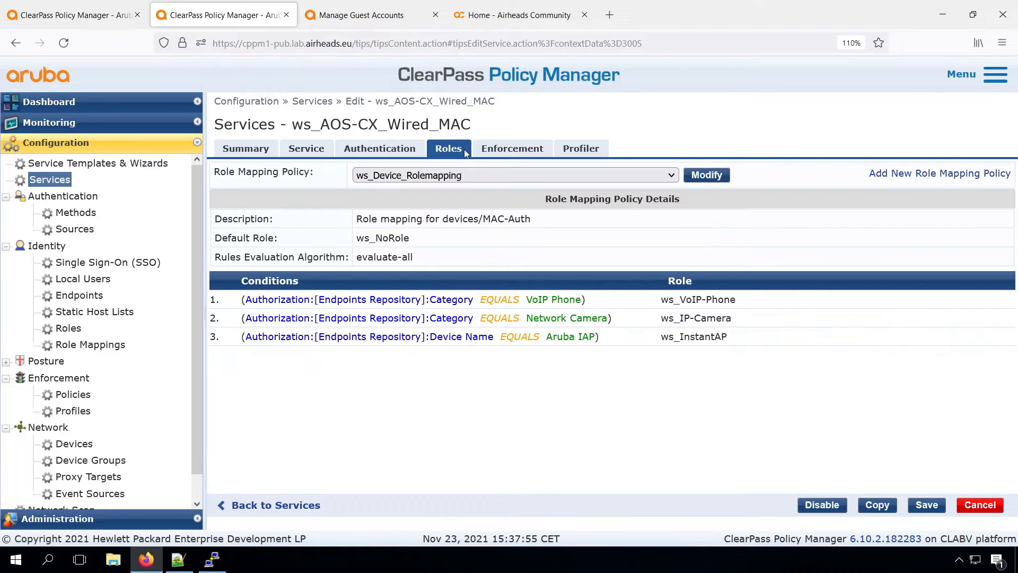
pyautogui.click(507, 151)
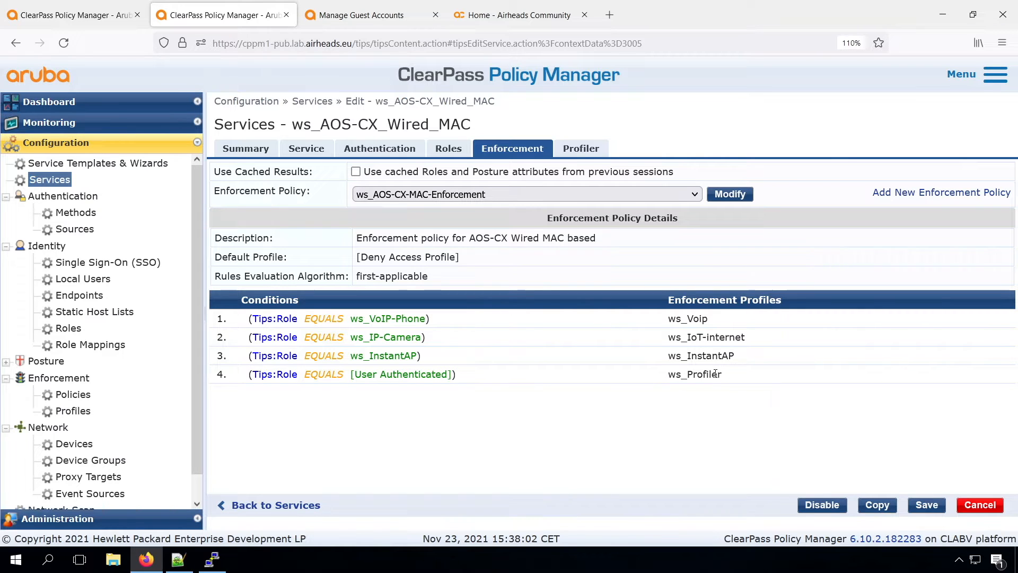
pyautogui.click(75, 14)
pyautogui.click(83, 162)
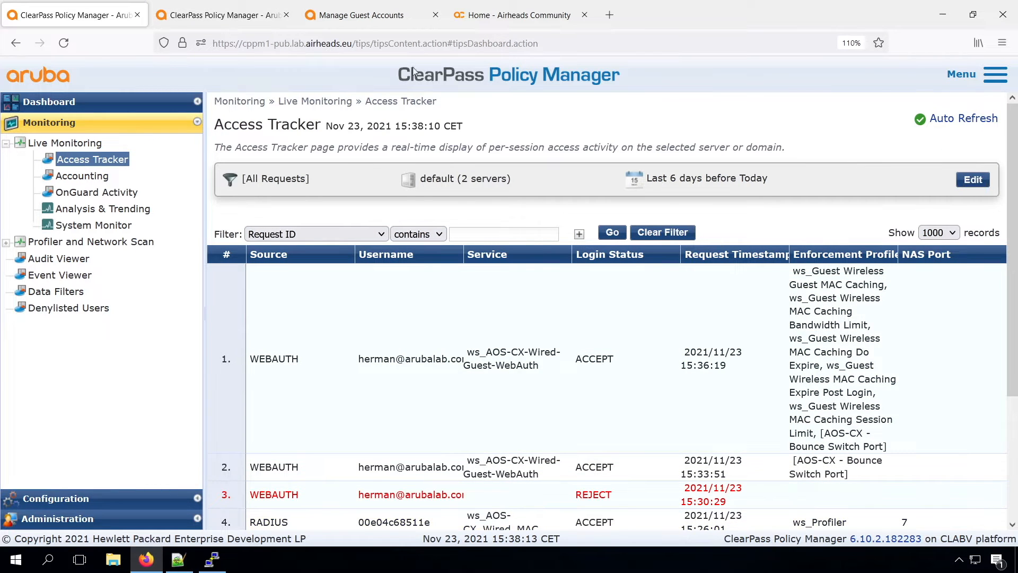
pyautogui.click(252, 14)
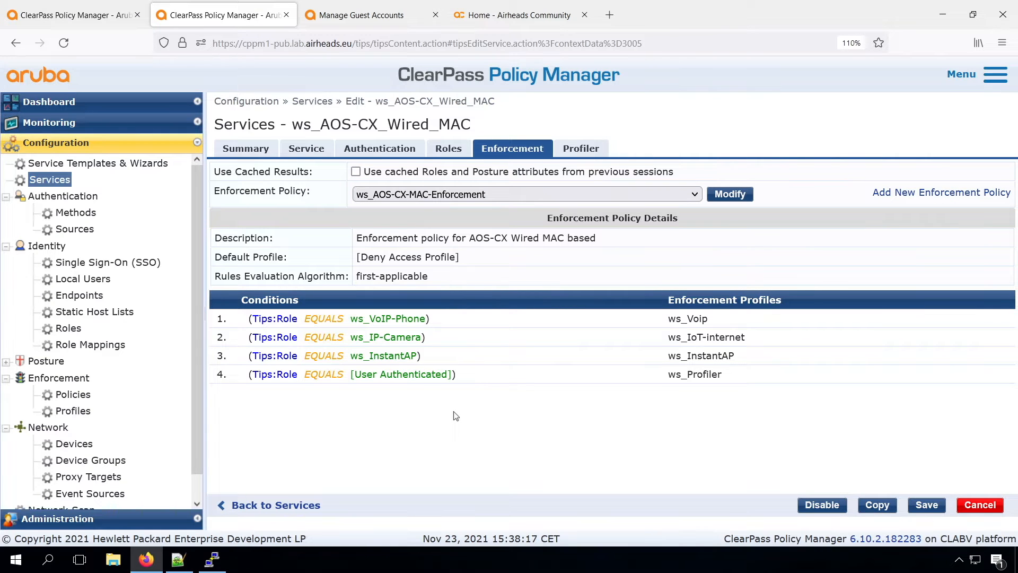
pyautogui.click(448, 148)
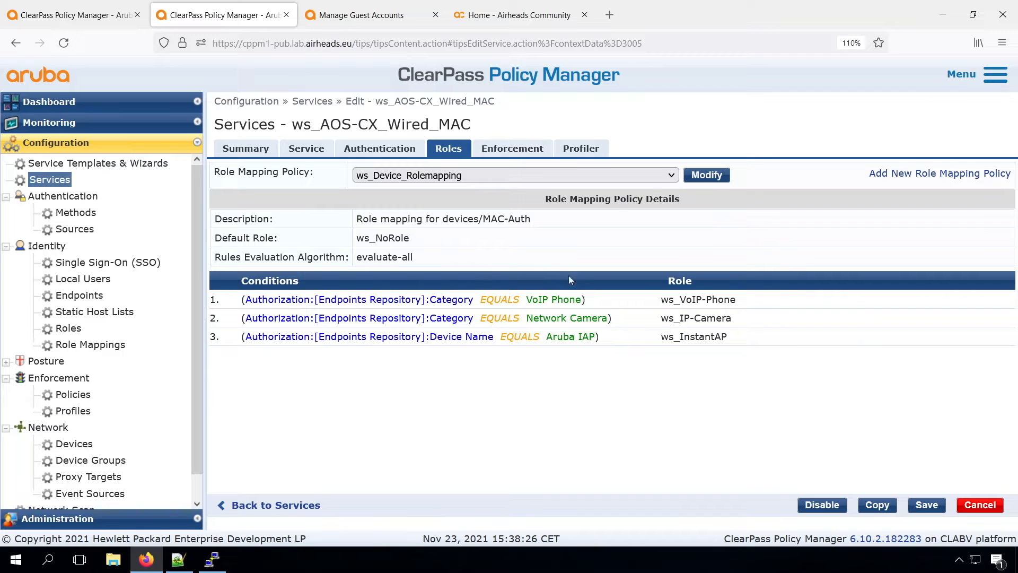
# Step: Filter the services by "wire" and examine the role mapping of the ws_Guest Wireless MAC Authentication service
pyautogui.click(102, 19)
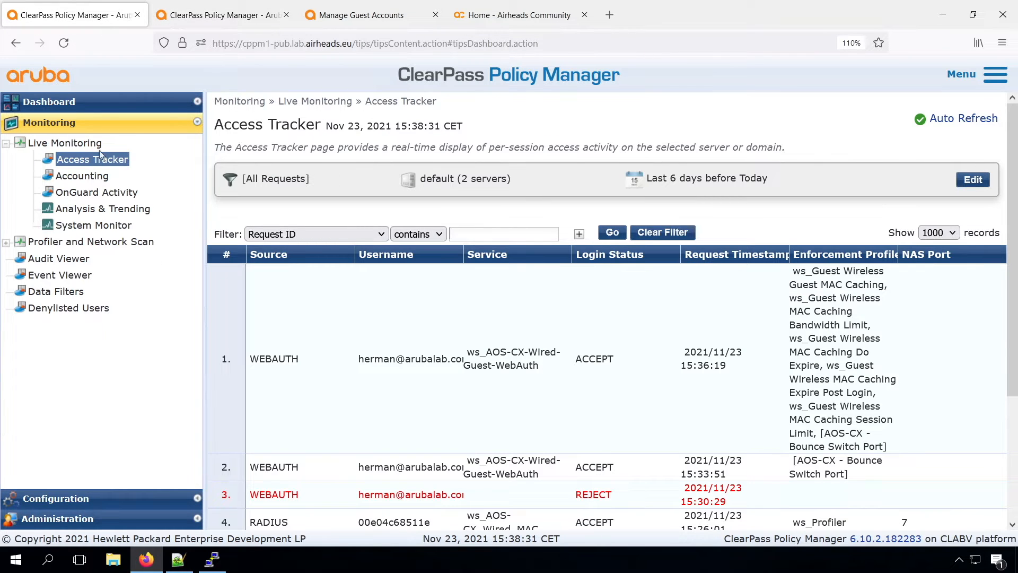
pyautogui.click(56, 498)
pyautogui.press('BackSpace')
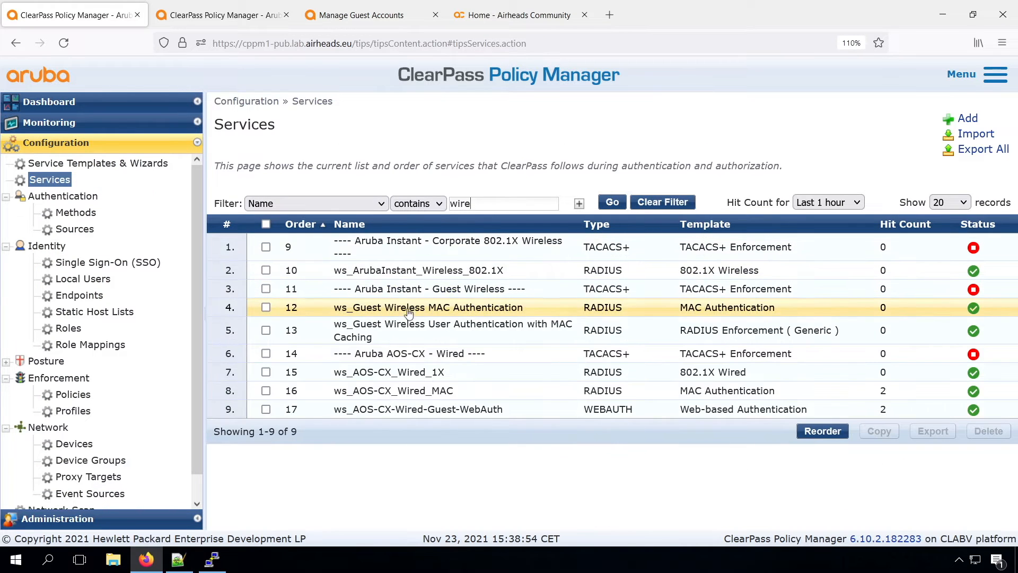
pyautogui.click(412, 309)
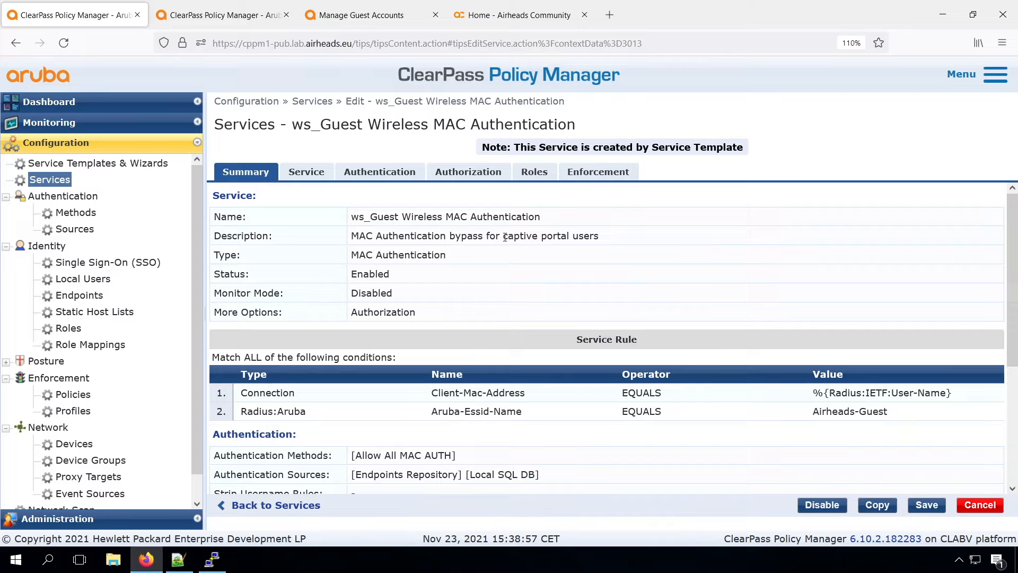
pyautogui.click(534, 175)
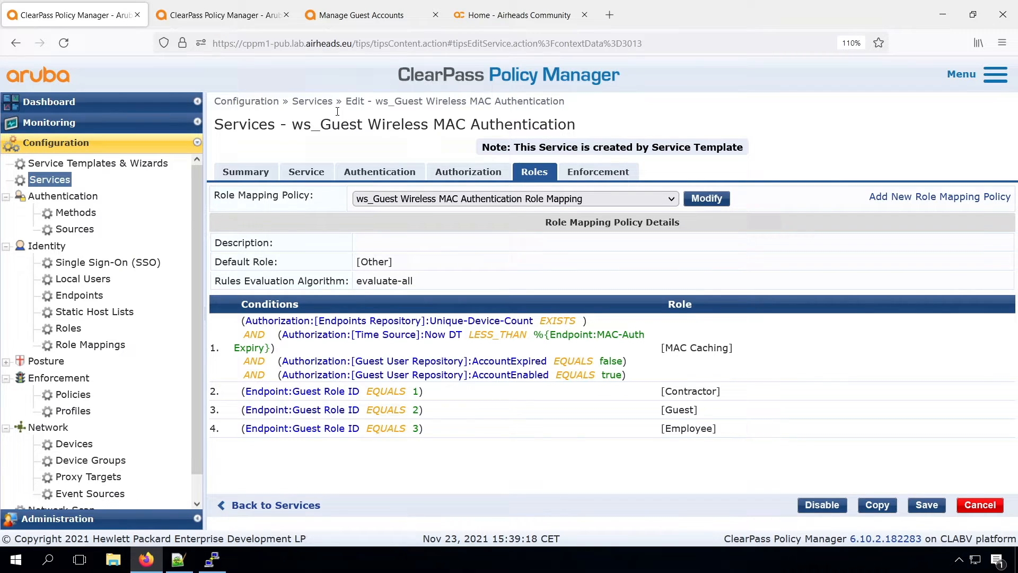
# Step: Set the role mapping policy of the ws_AOS-CX_Wired_MAC service to ws_Device_Rolemapping_with_Guest
pyautogui.click(261, 23)
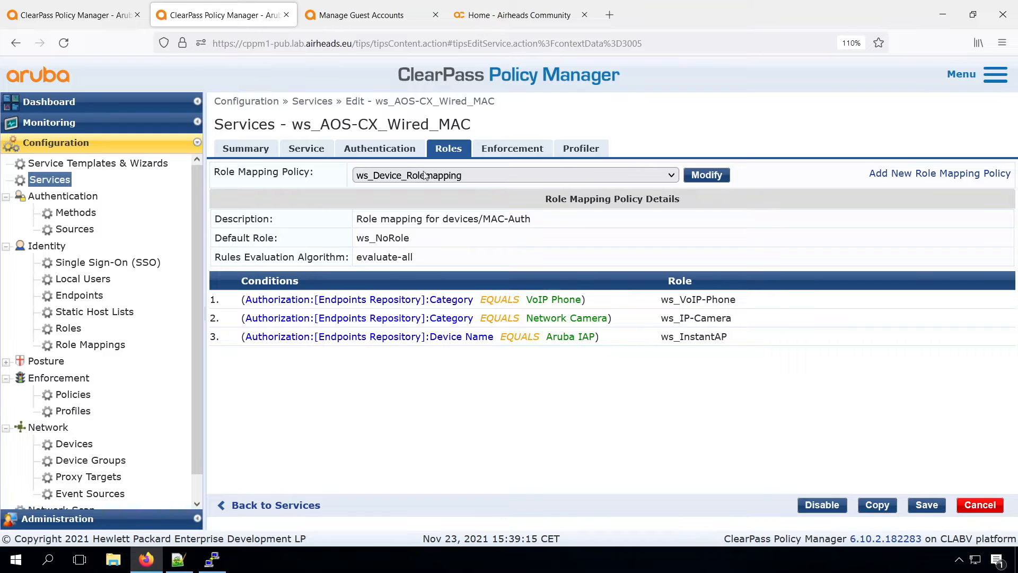
pyautogui.click(467, 176)
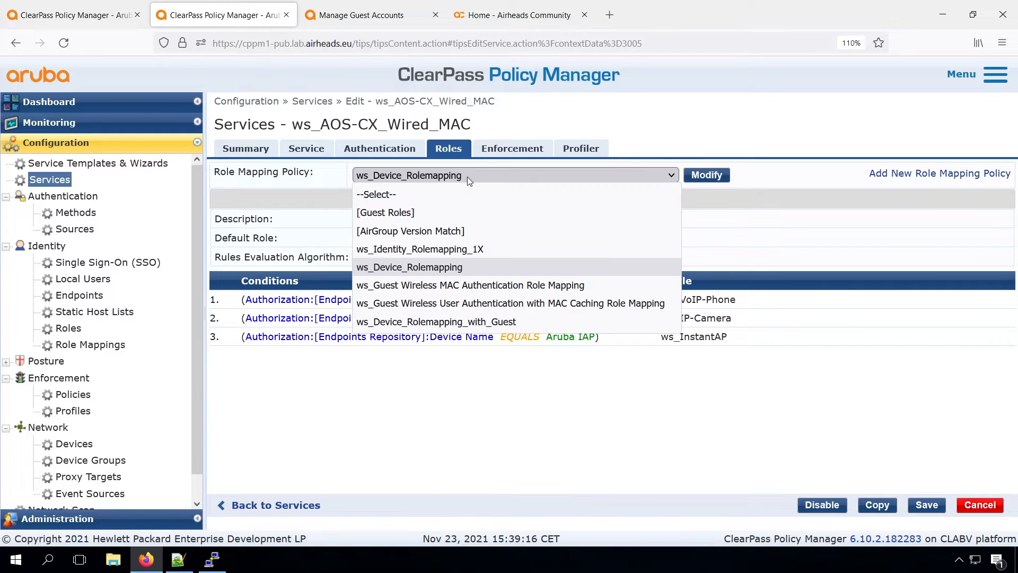
pyautogui.click(456, 321)
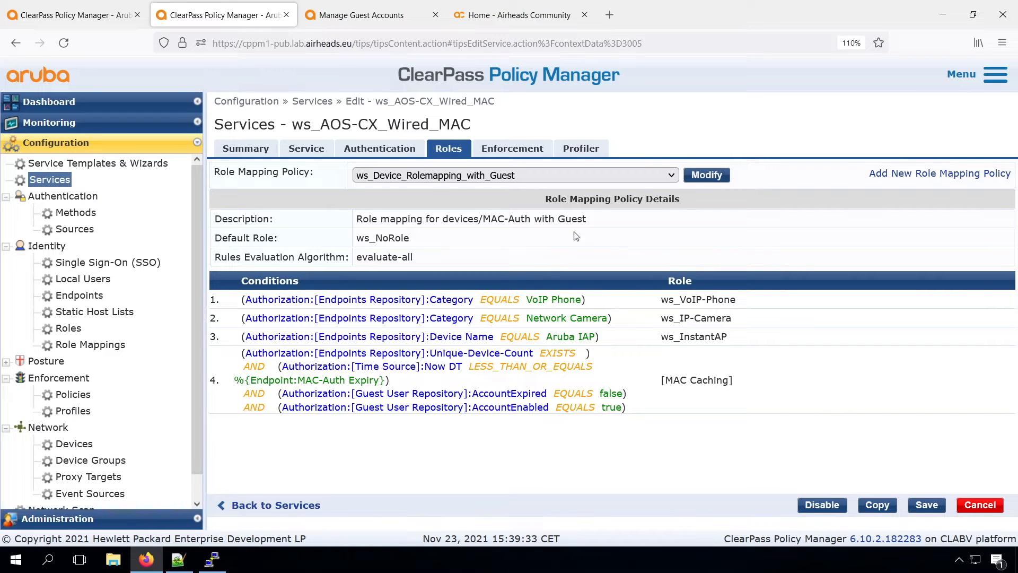
# Step: Open the [User Authenticated] rule of the ws_AOS-CX-MAC-Enforcement policy for editing
pyautogui.click(524, 151)
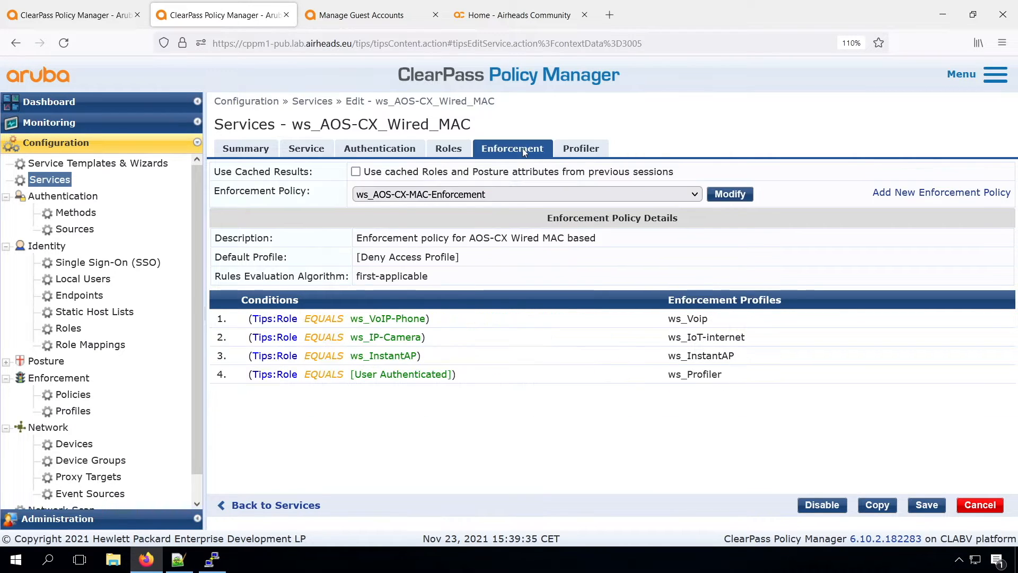
pyautogui.click(727, 195)
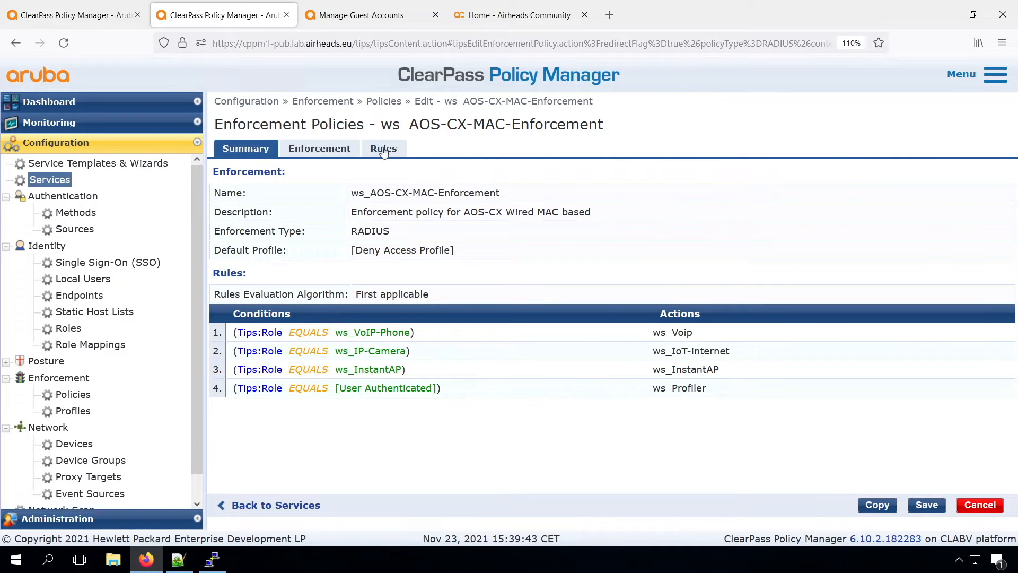
pyautogui.click(385, 151)
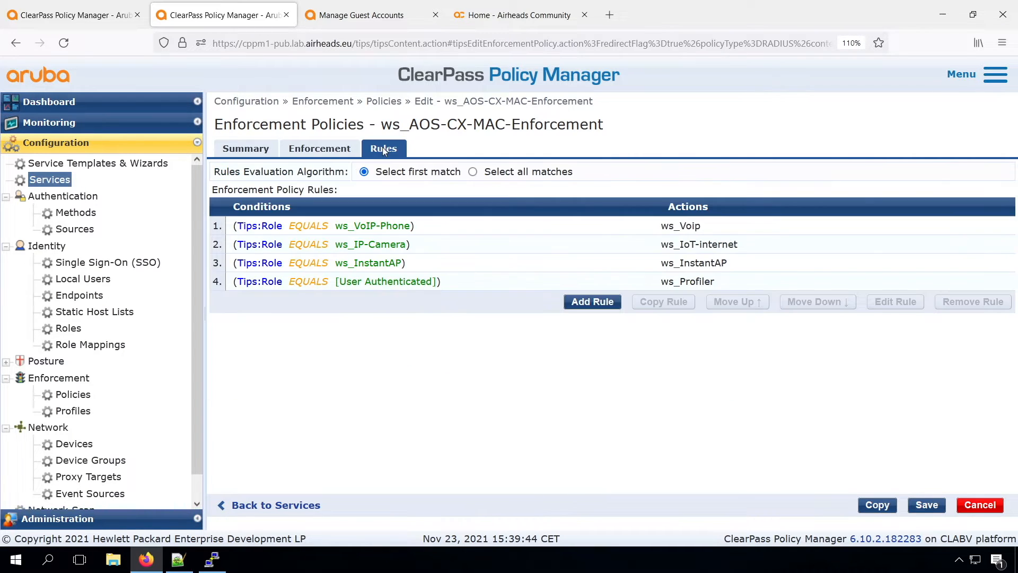
pyautogui.click(472, 288)
pyautogui.click(906, 300)
# Step: Replace the rule's ws_Profiler profile with [RADIUS] ws_Guest Wireless Captive Portal Profile and save the rule
pyautogui.click(392, 427)
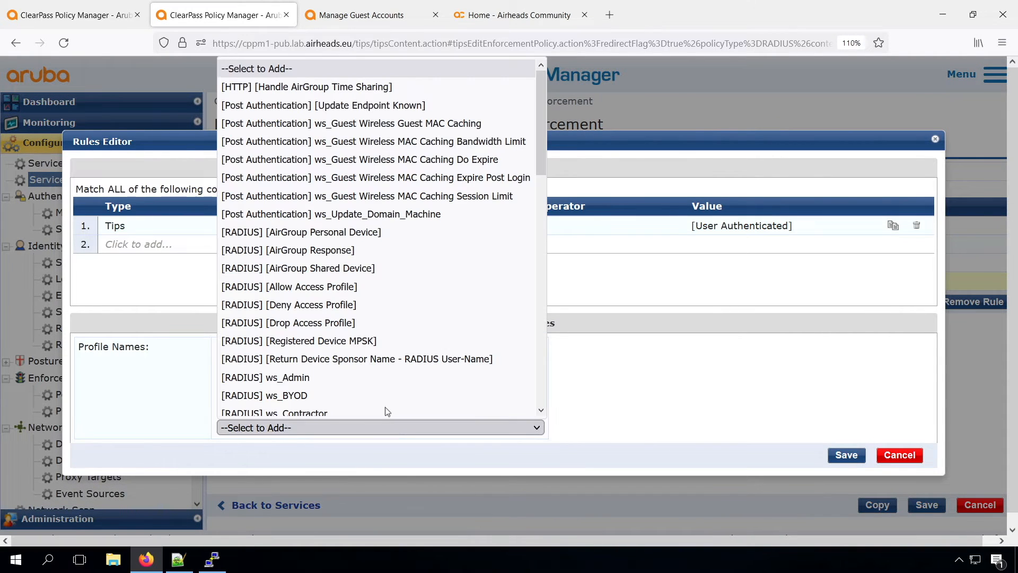
pyautogui.scroll(-2, 382, 369)
pyautogui.scroll(-4, 382, 370)
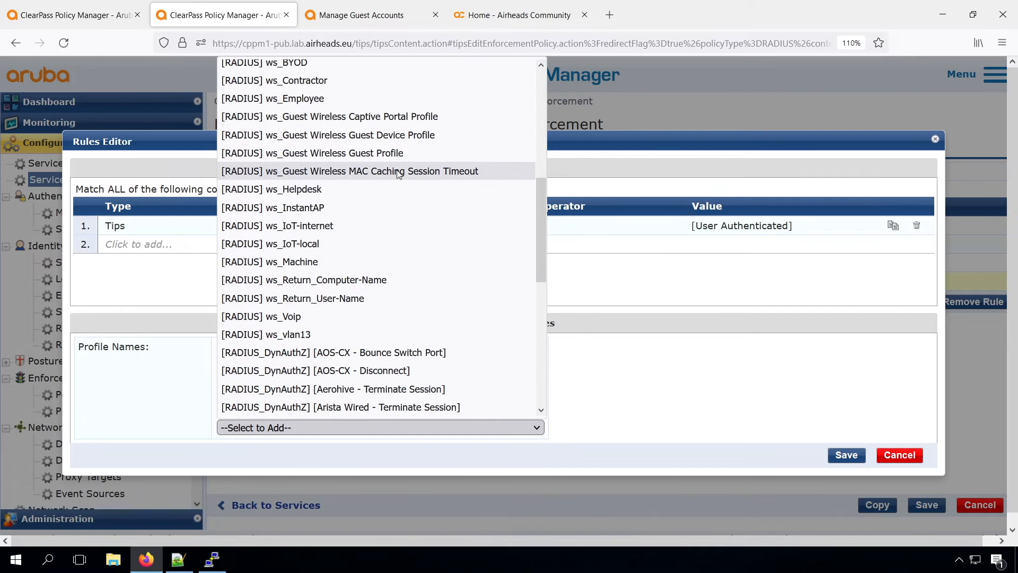
pyautogui.click(374, 114)
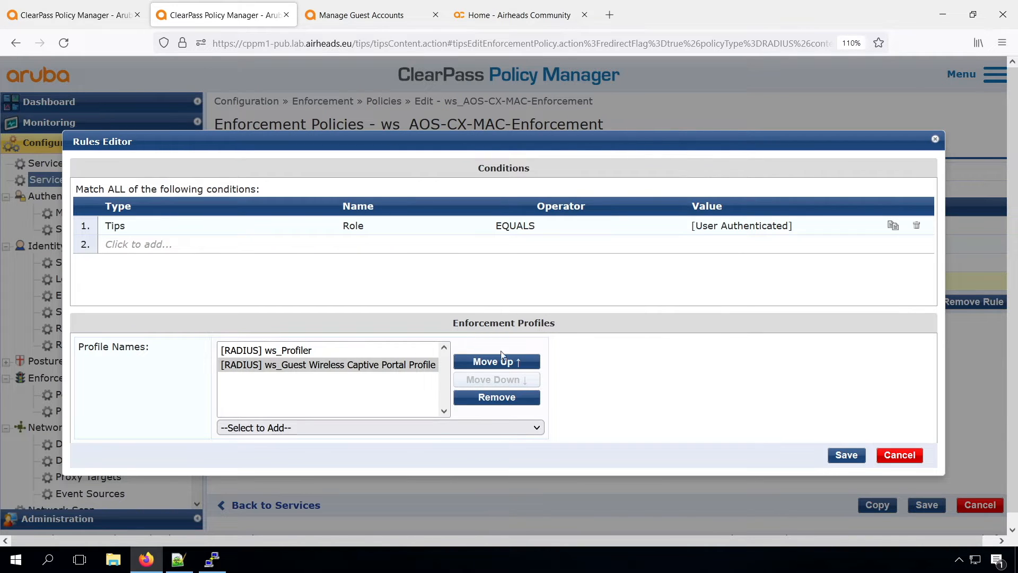
pyautogui.click(358, 350)
pyautogui.click(486, 399)
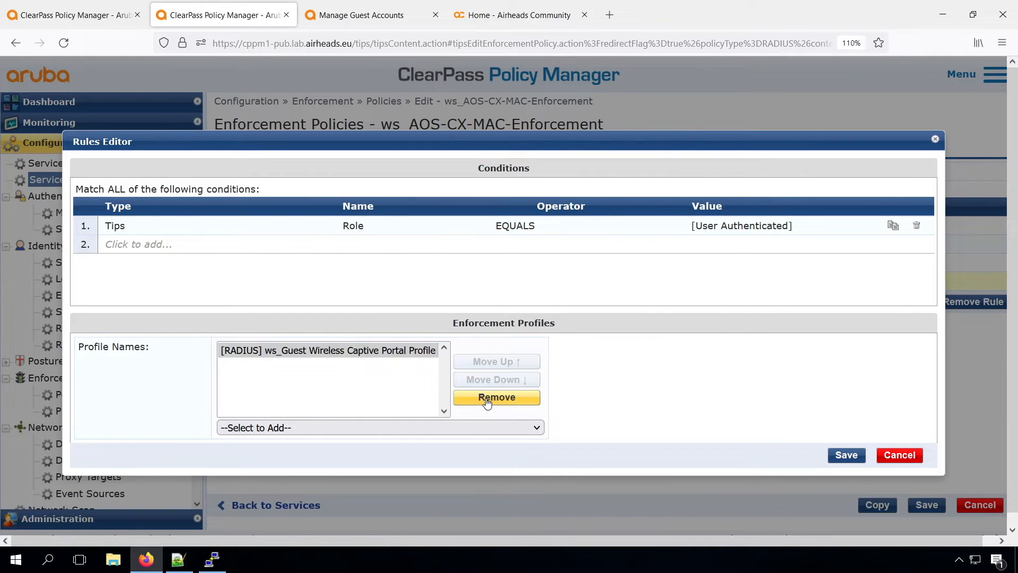
pyautogui.click(846, 455)
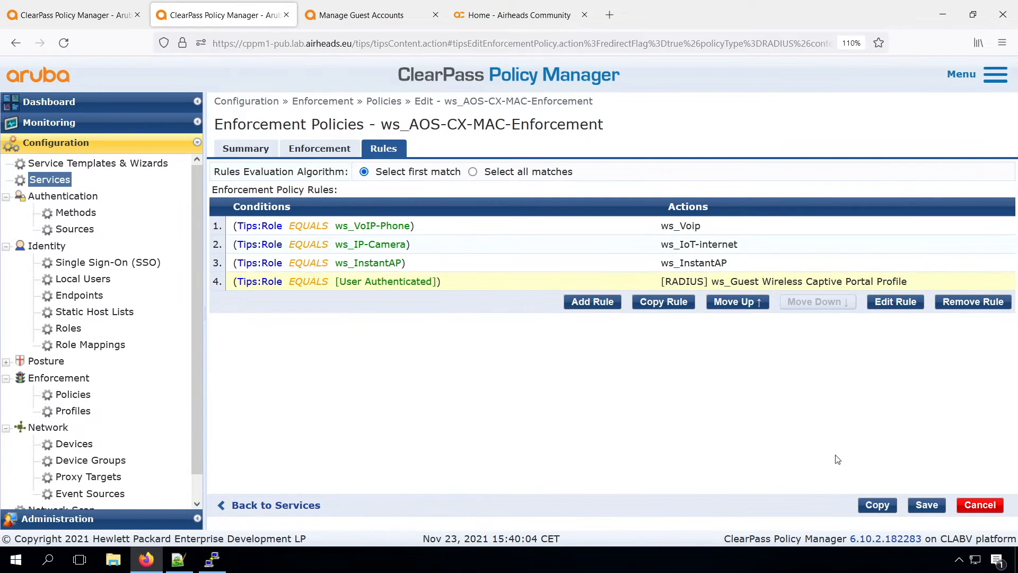
# Step: Add an enforcement rule to ws_AOS-CX-MAC-Enforcement with the condition Tips:Role EQUALS [MAC Caching]
pyautogui.click(594, 303)
pyautogui.write('tip')
pyautogui.press('Tab')
pyautogui.write('role')
pyautogui.press('Tab')
pyautogui.write('eq')
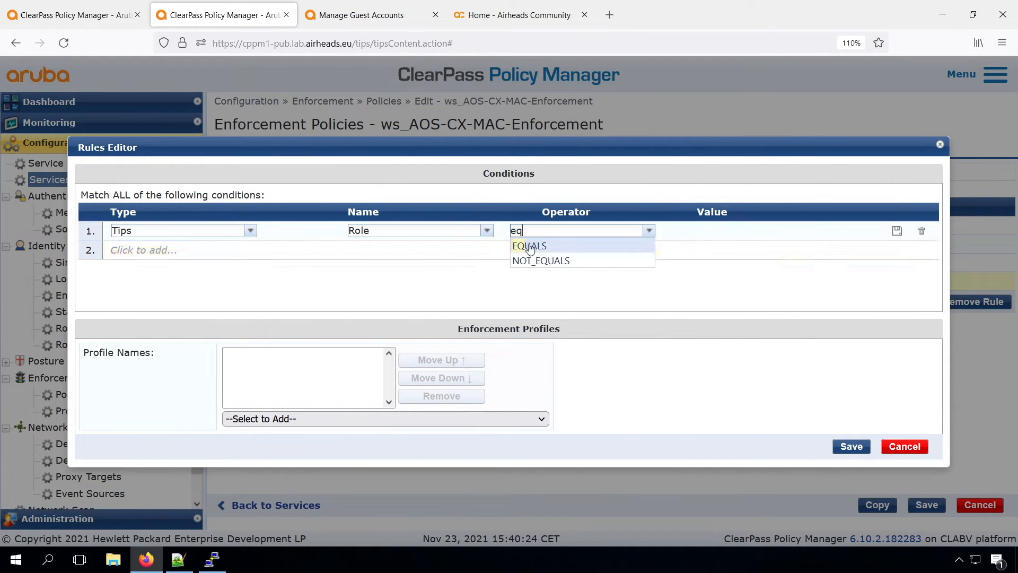
pyautogui.press('Tab')
pyautogui.write('mac')
pyautogui.click(734, 259)
# Step: Assign the [RADIUS] ws_Guest Wireless Guest Profile to the [MAC Caching] rule and save the rule
pyautogui.click(336, 419)
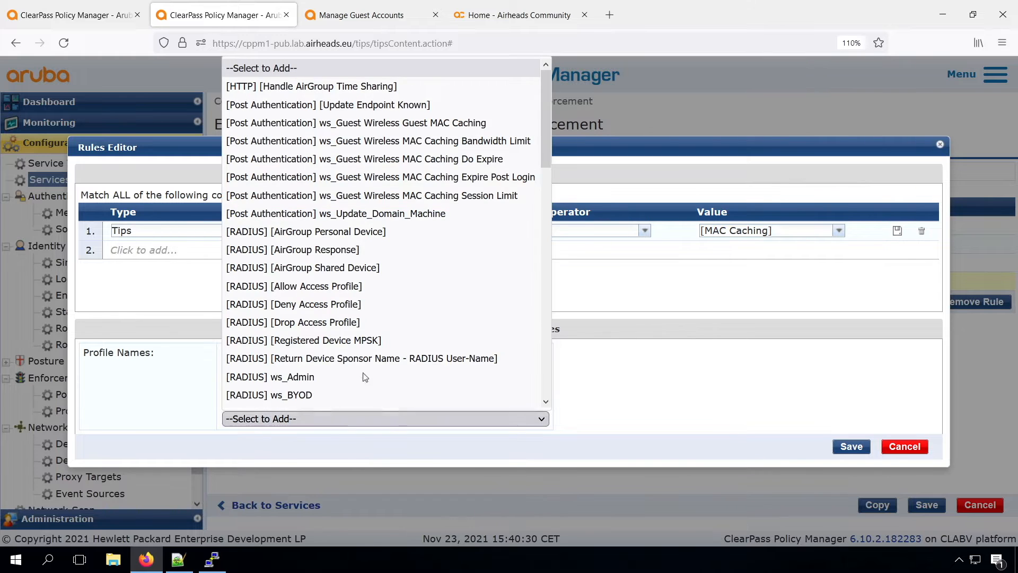
pyautogui.scroll(-5, 380, 323)
pyautogui.click(371, 255)
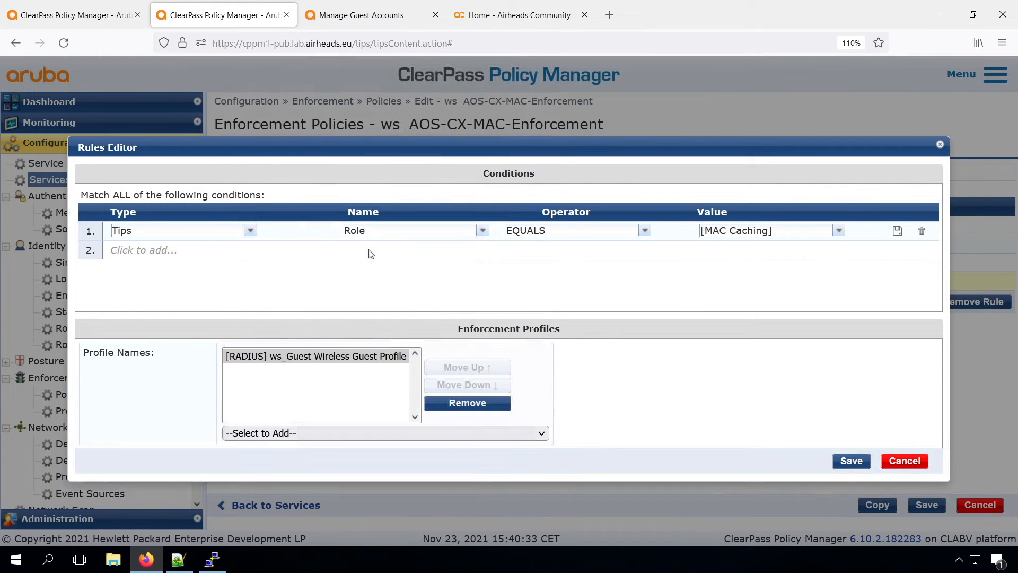
pyautogui.click(851, 448)
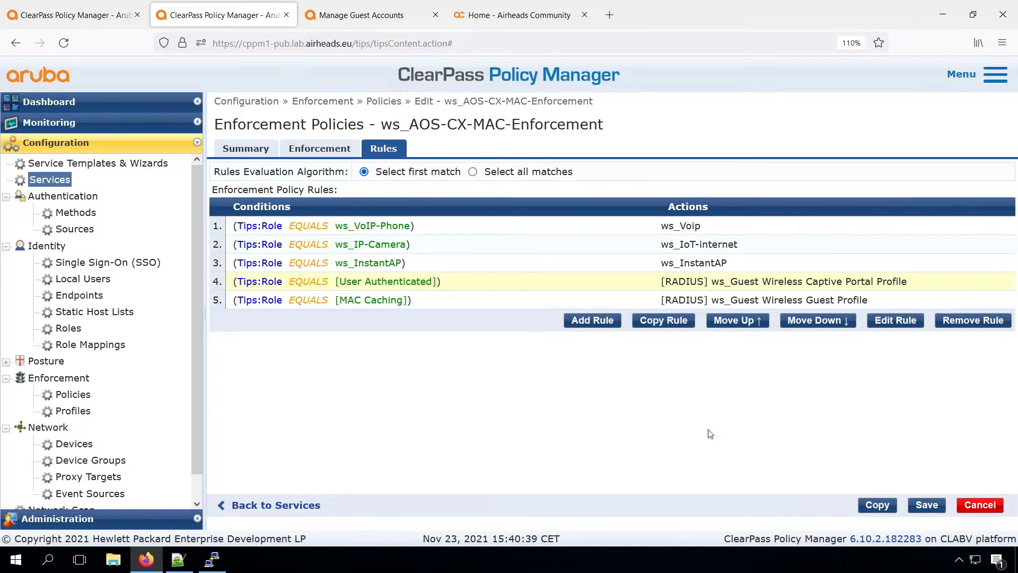
# Step: Reorder the [MAC Caching] rule above the [User Authenticated] rule and save the enforcement policy
pyautogui.click(597, 301)
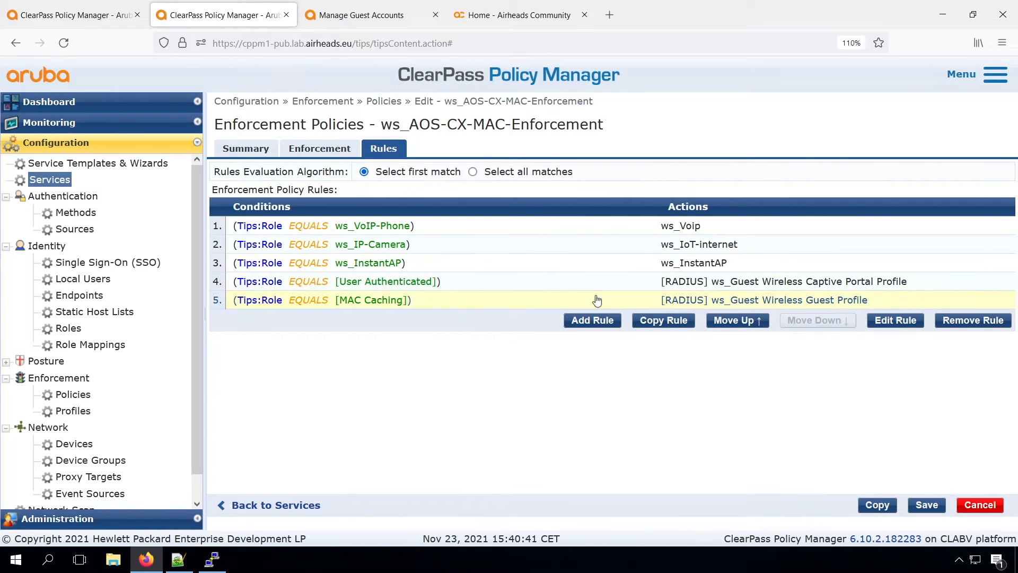
pyautogui.click(734, 321)
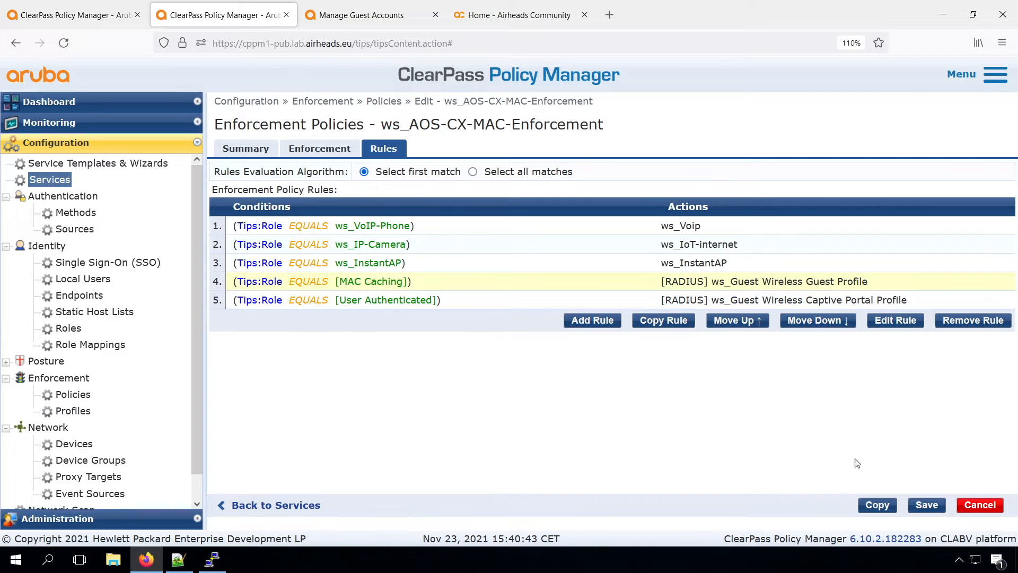
pyautogui.click(927, 504)
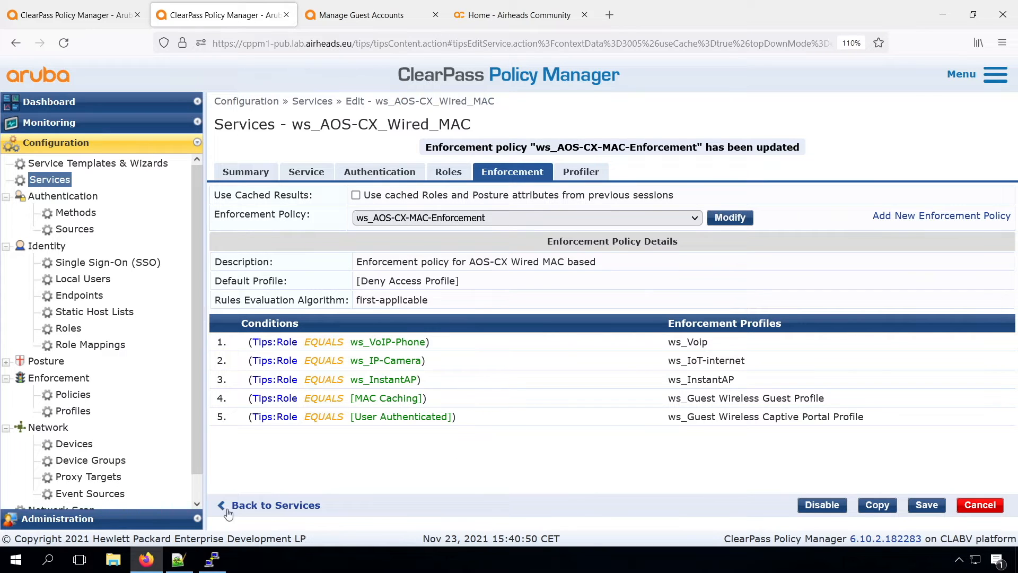
# Step: Switch to Notepad++ and examine the guest and guest-cp port-access roles and the captive portal profile association in wired-cx-roles.txt
pyautogui.moveTo(180, 566)
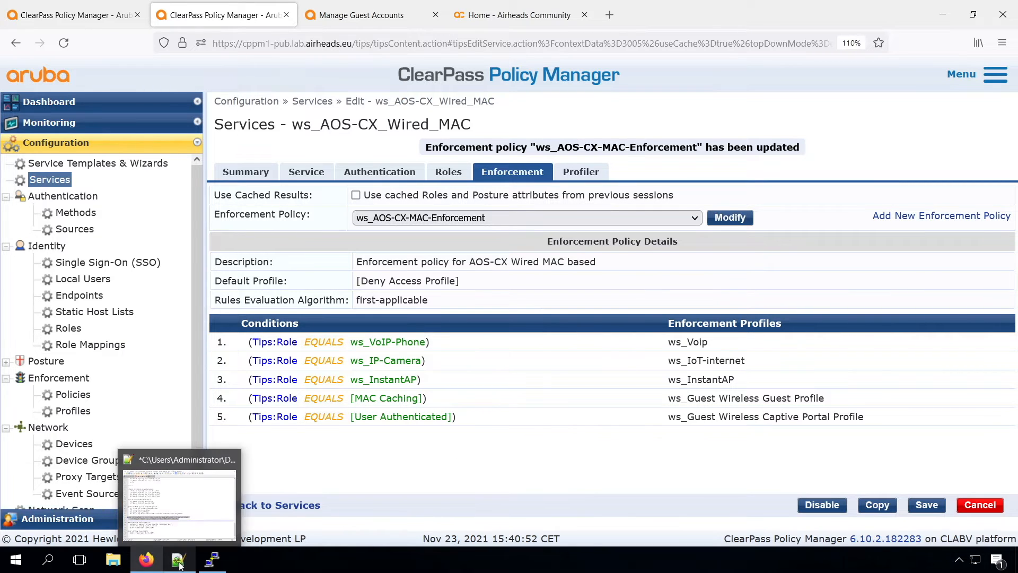
pyautogui.click(179, 564)
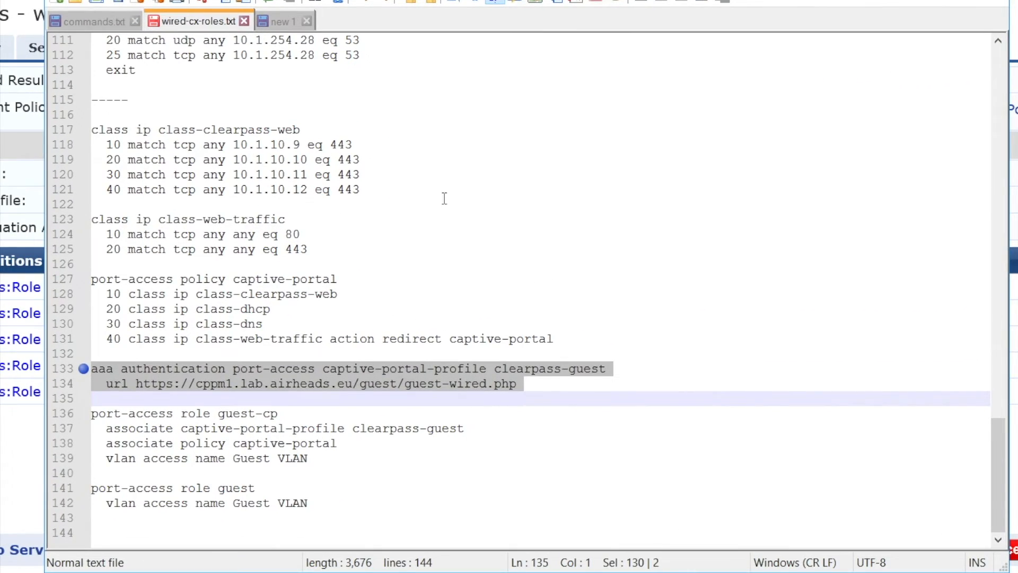
pyautogui.click(444, 199)
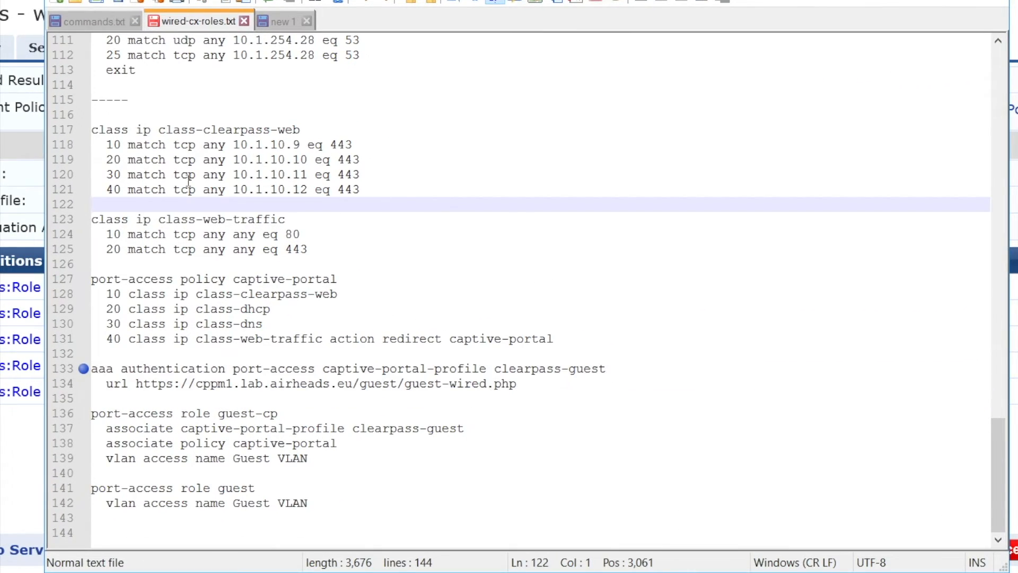
pyautogui.doubleClick(233, 488)
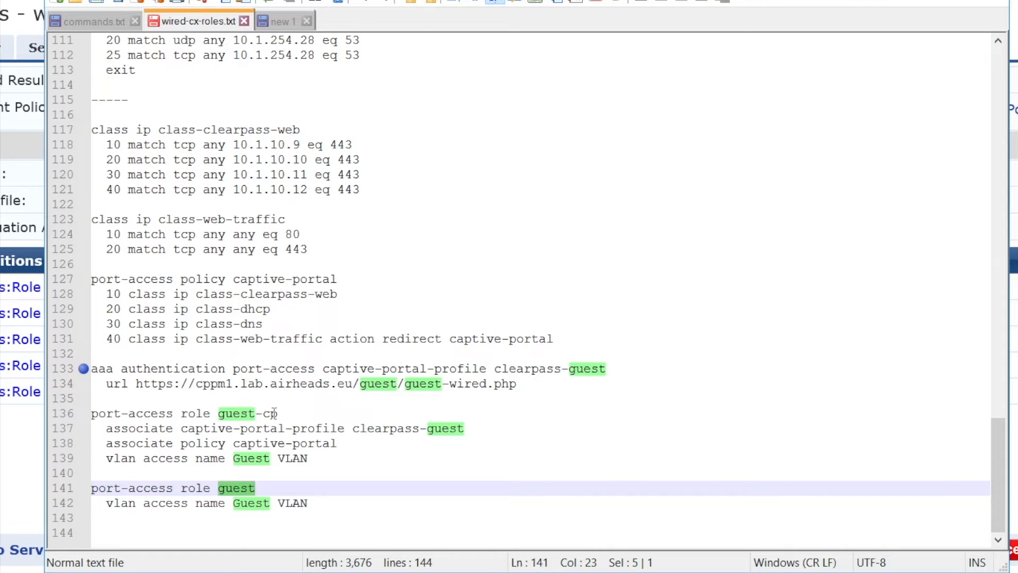
pyautogui.doubleClick(152, 429)
pyautogui.moveTo(152, 429); pyautogui.dragTo(452, 436)
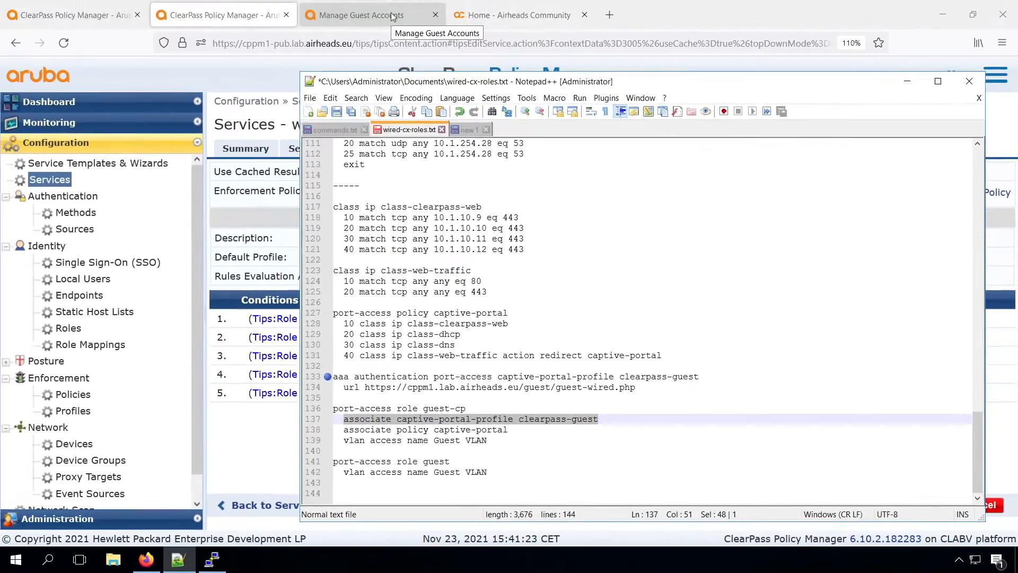
# Step: Switch to ClearPass Guest in Firefox, launch the Airheads Guest Access - Wired self-registration page and copy its address up to wired-guest.php
pyautogui.click(394, 15)
pyautogui.click(55, 498)
pyautogui.click(104, 320)
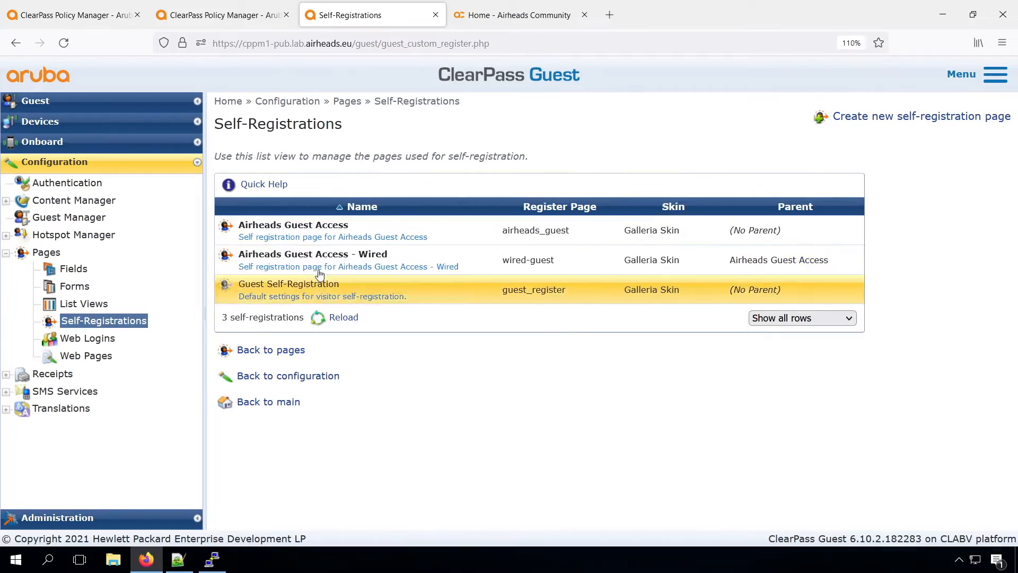
pyautogui.click(717, 284)
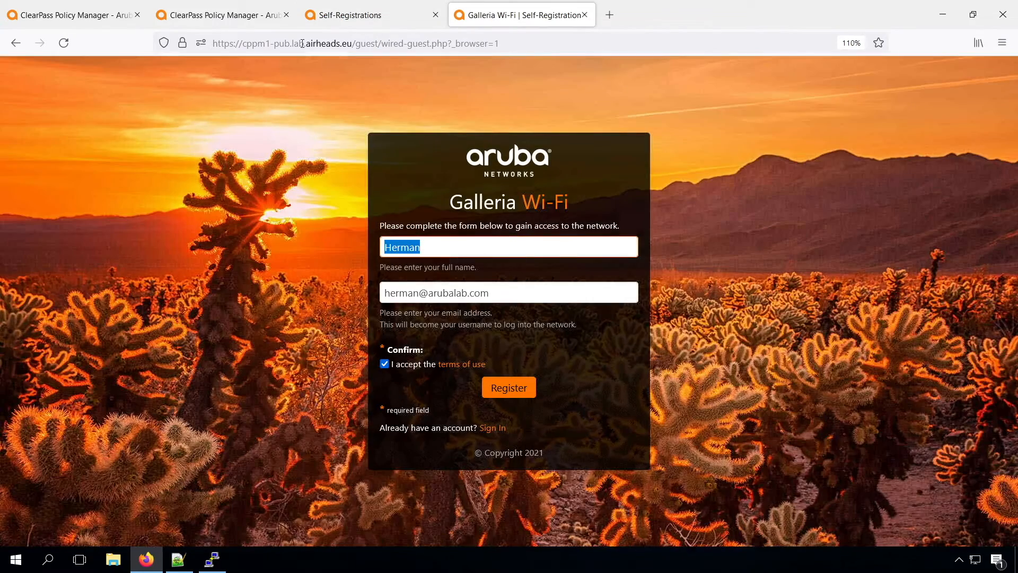
pyautogui.moveTo(225, 42); pyautogui.dragTo(445, 43)
pyautogui.hotkey('ctrl', 'c')
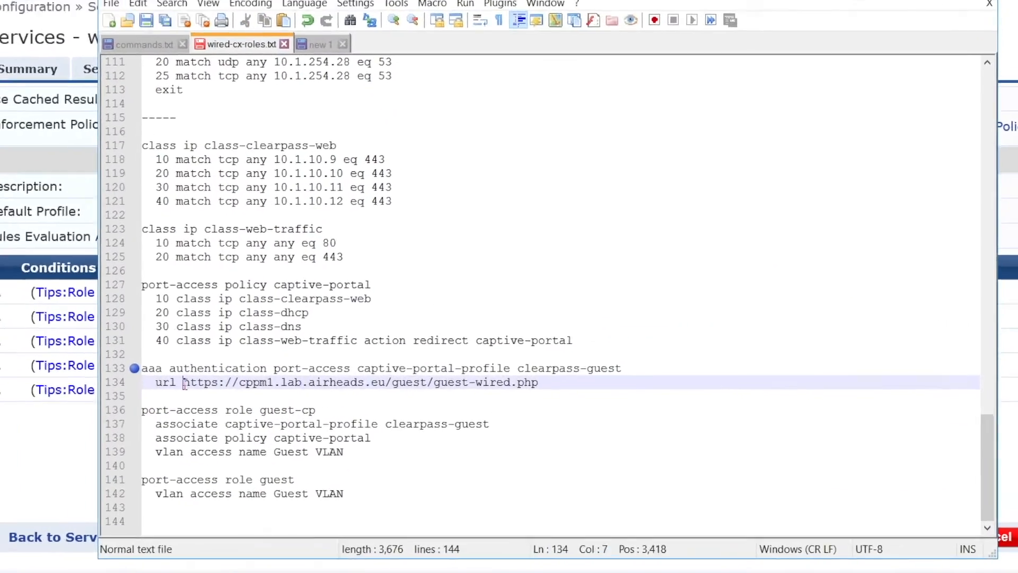
pyautogui.moveTo(195, 382); pyautogui.dragTo(543, 382)
pyautogui.hotkey('ctrl', 'v')
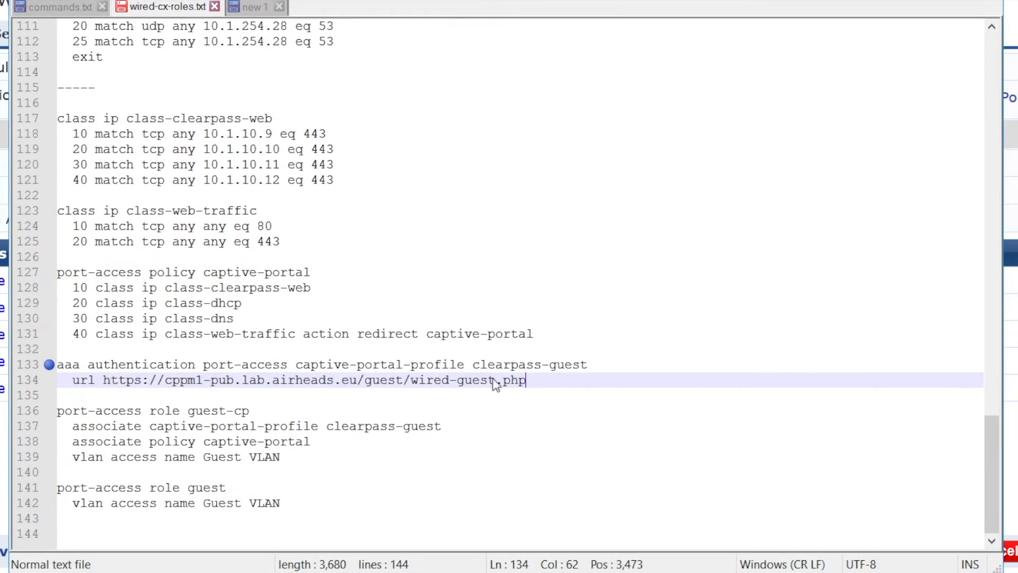
pyautogui.click(234, 380)
pyautogui.press('BackSpace')
pyautogui.press('BackSpace')
pyautogui.press('BackSpace')
pyautogui.press('BackSpace')
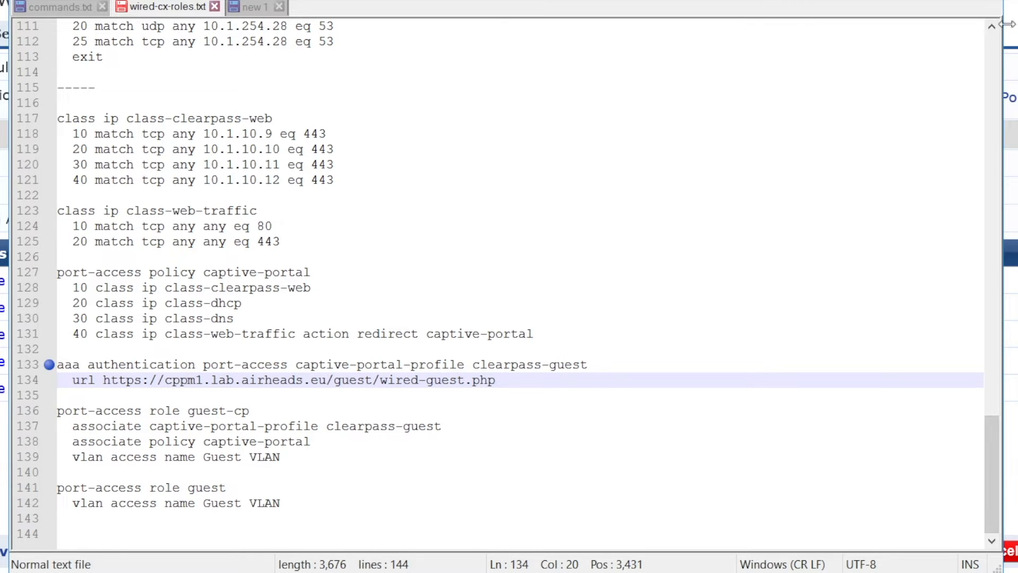
# Step: Copy the lines from class-clearpass-web through the guest role and paste them into the CX6300F's configuration mode in PuTTY
pyautogui.moveTo(995, 31); pyautogui.dragTo(995, 31)
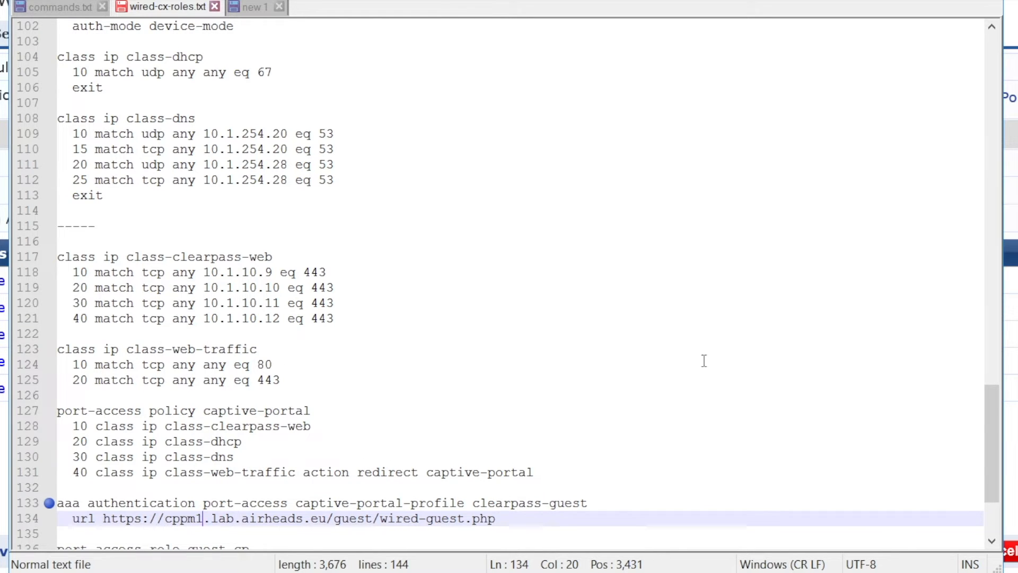
pyautogui.moveTo(988, 465); pyautogui.dragTo(993, 506)
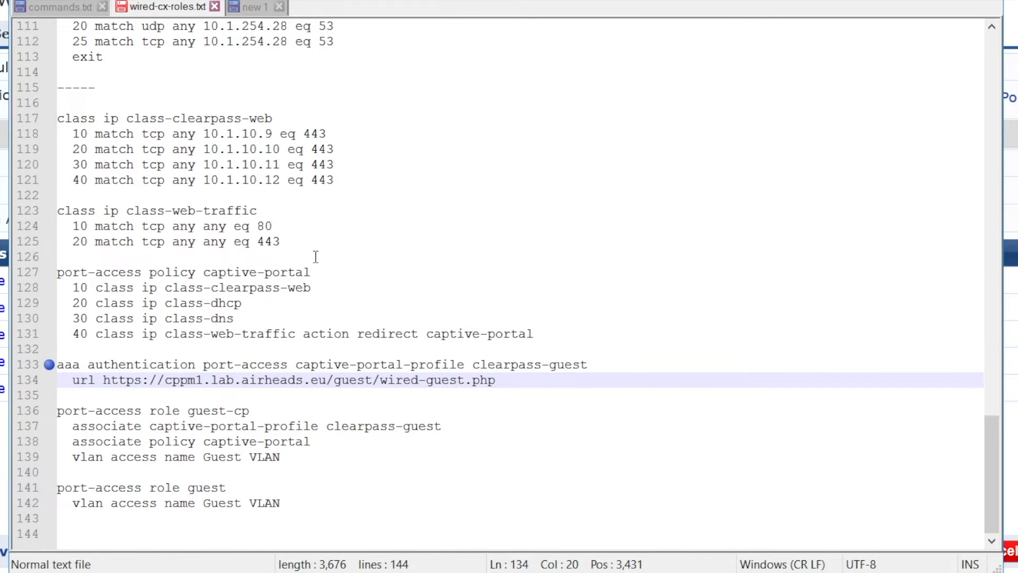
pyautogui.moveTo(59, 118); pyautogui.dragTo(349, 503)
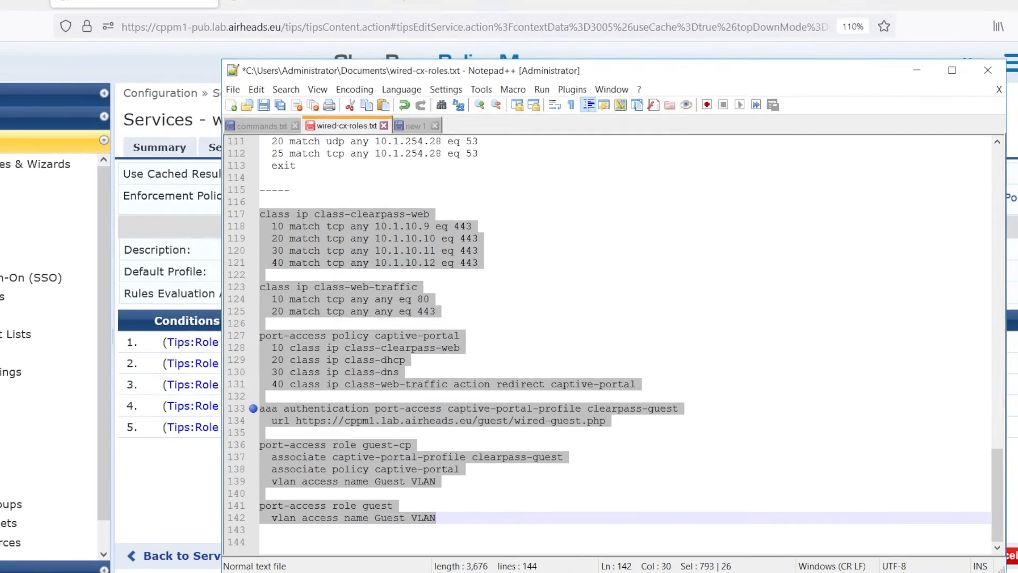
pyautogui.hotkey('alt', 'Tab')
pyautogui.write('conf t')
pyautogui.press('Return')
pyautogui.rightClick(354, 346)
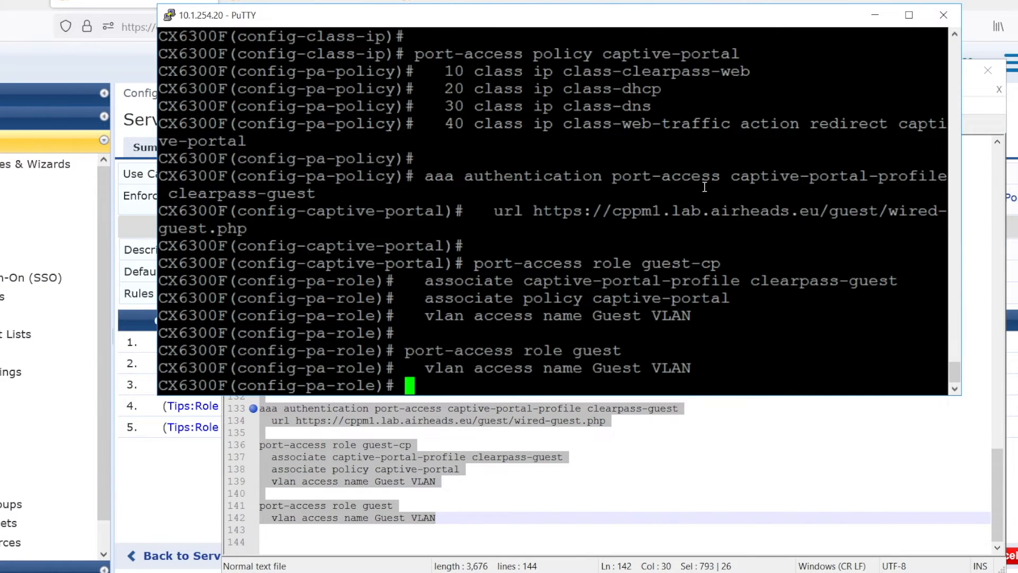
# Step: Review the pasted switch commands, save the configuration with "wr mem" and leave configuration mode
pyautogui.scroll(8, 955, 40)
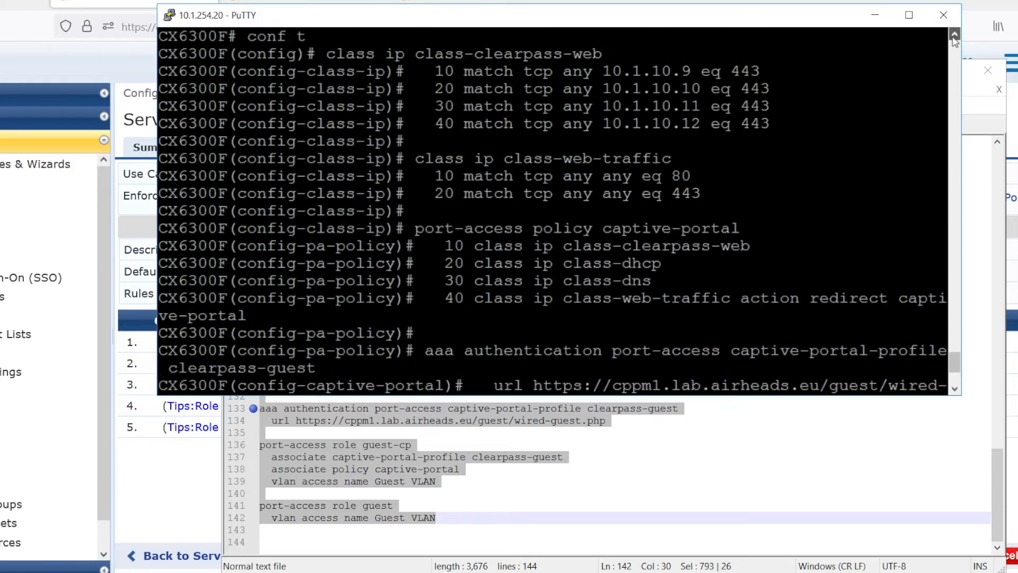
pyautogui.scroll(-8, 863, 207)
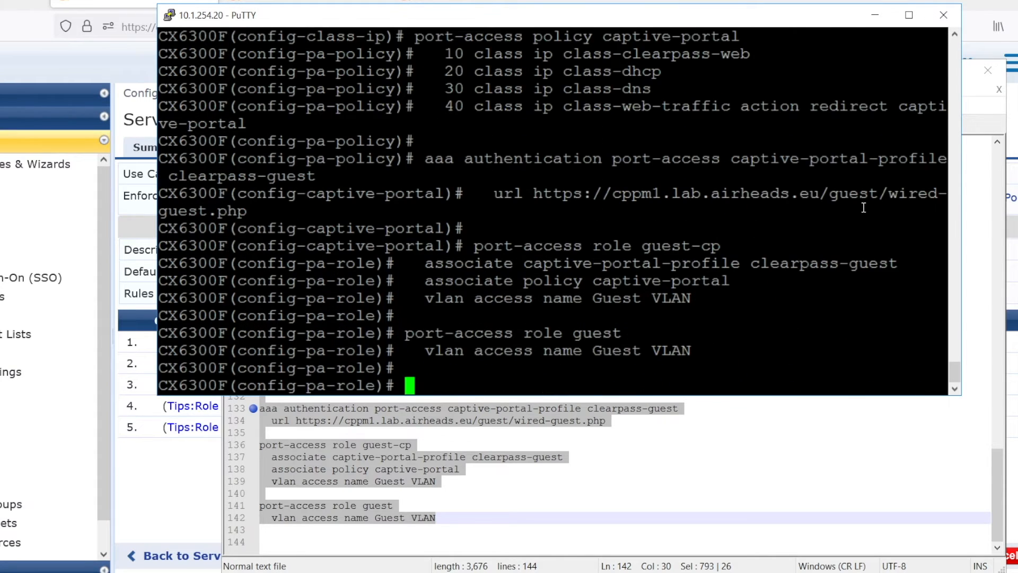
pyautogui.write('wr mem')
pyautogui.press('Return')
pyautogui.hotkey('ctrl', 'z')
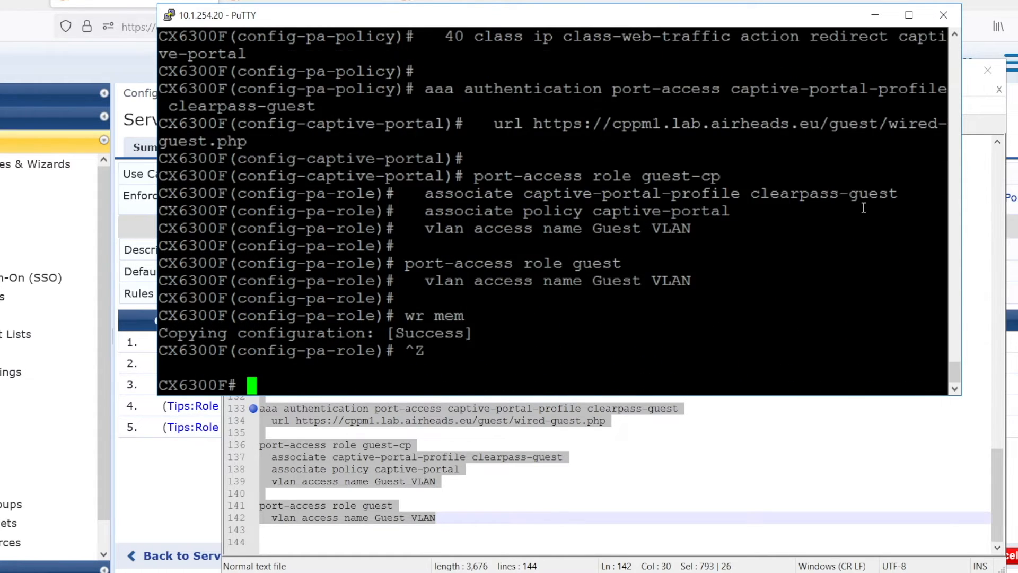
# Step: Check client authentication status and roles on the switch with "show port-access clients", running the command twice
pyautogui.write('show ')
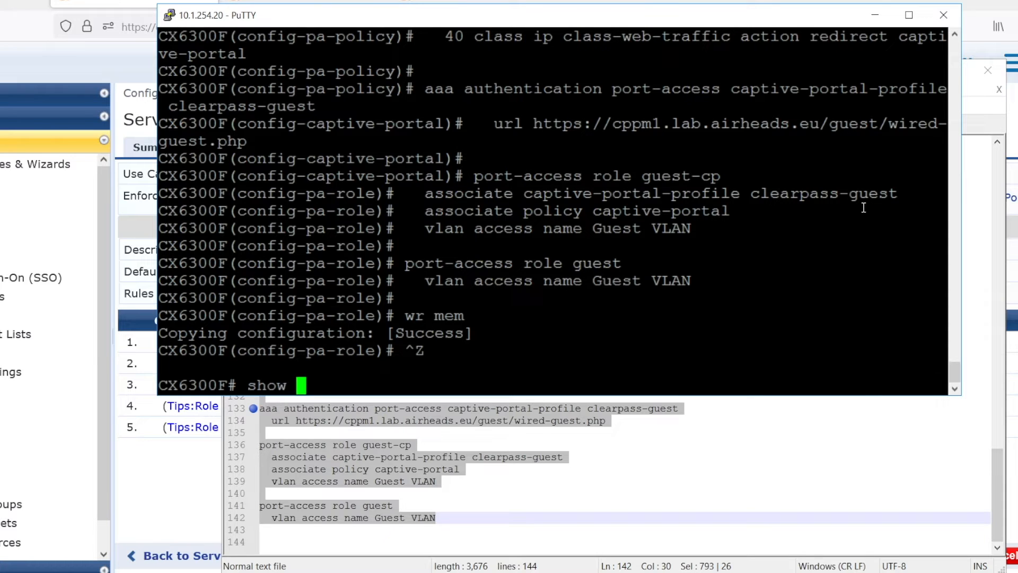
pyautogui.write('port-access clients')
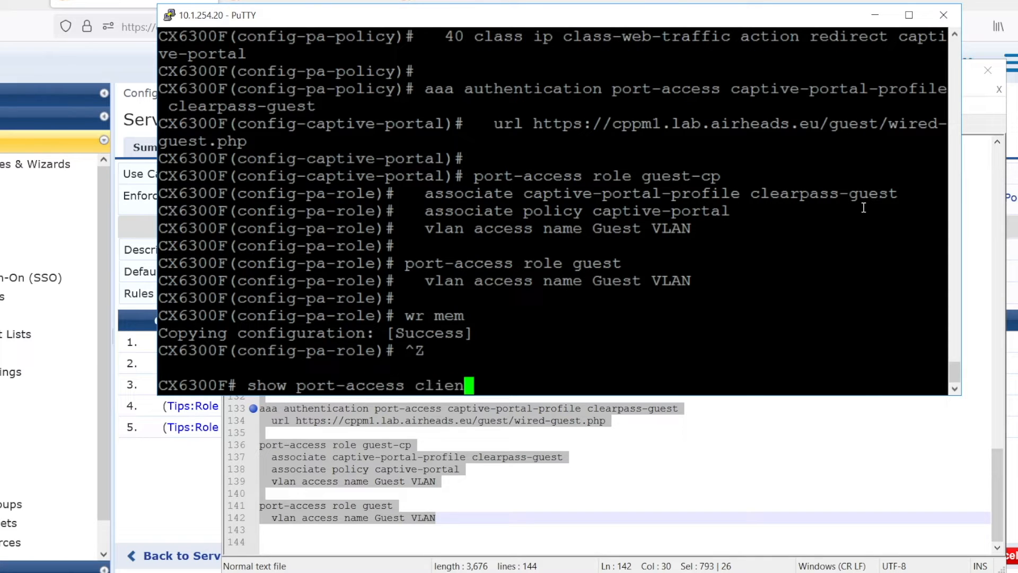
pyautogui.press('Return')
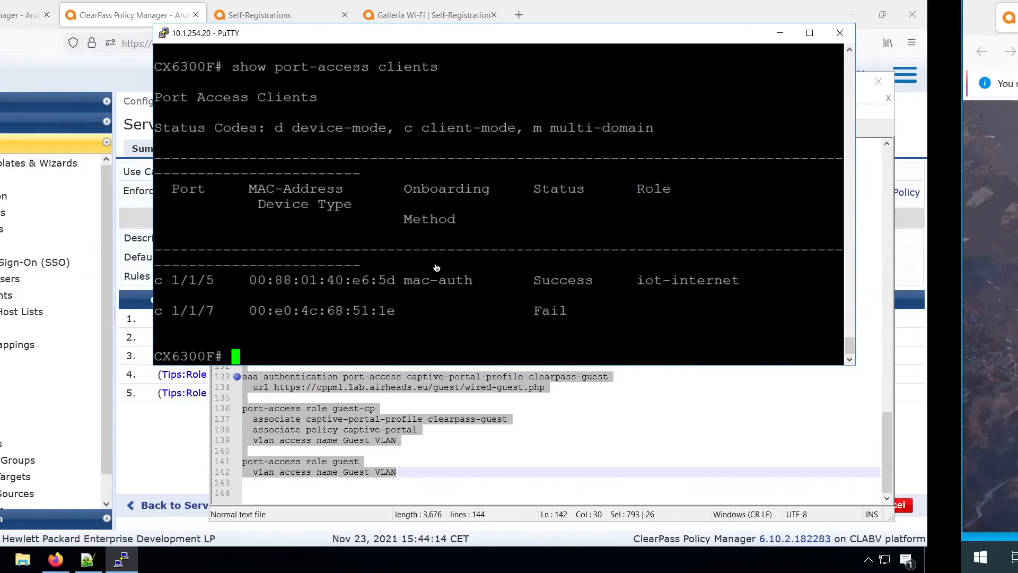
pyautogui.press('Up')
pyautogui.press('Return')
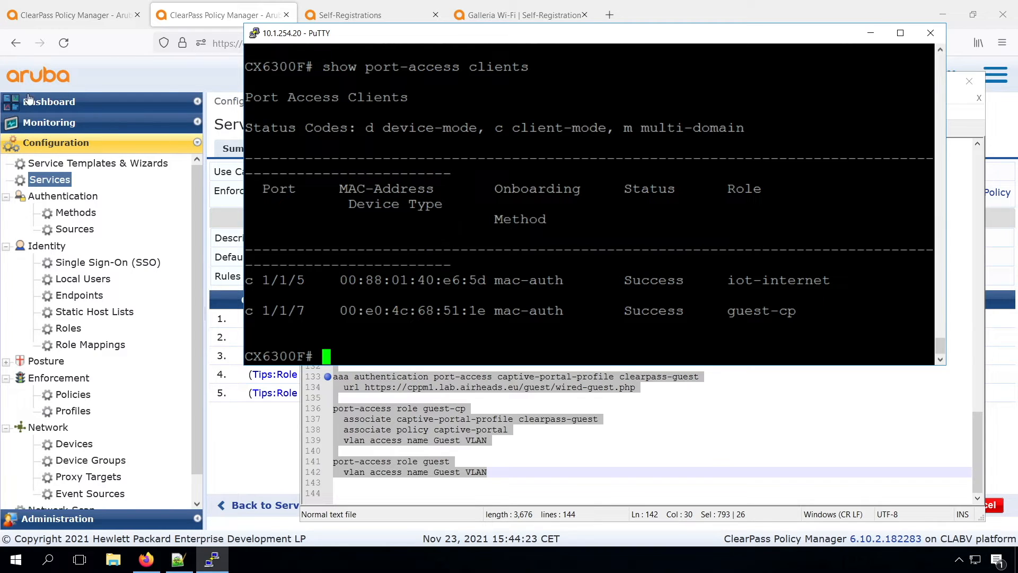
# Step: Switch to ClearPass Policy Manager and examine the summary and RADIUS output of the newest ws_AOS-CX_Wired_MAC request in Access Tracker
pyautogui.click(95, 17)
pyautogui.click(53, 123)
pyautogui.click(68, 159)
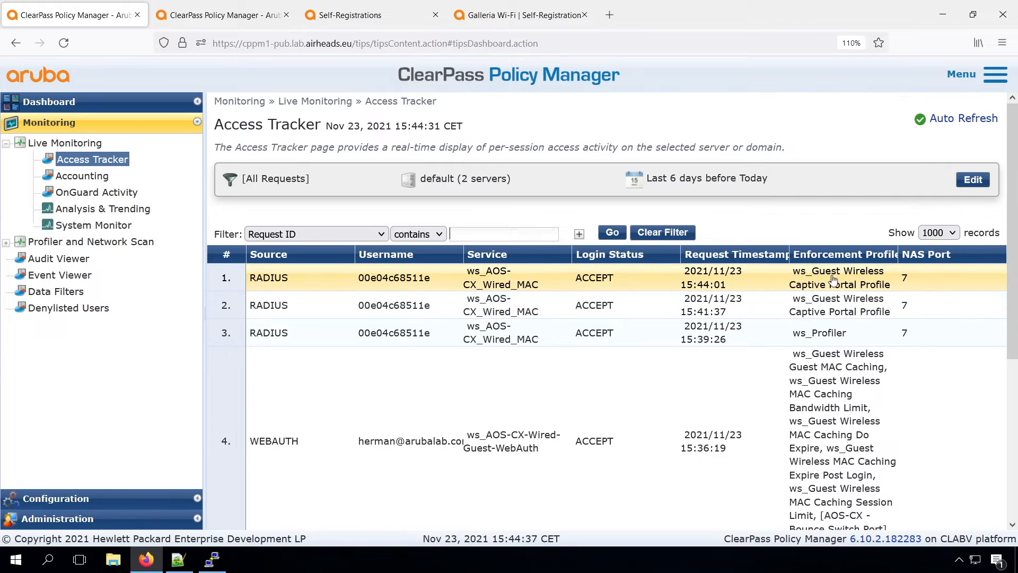
pyautogui.click(491, 278)
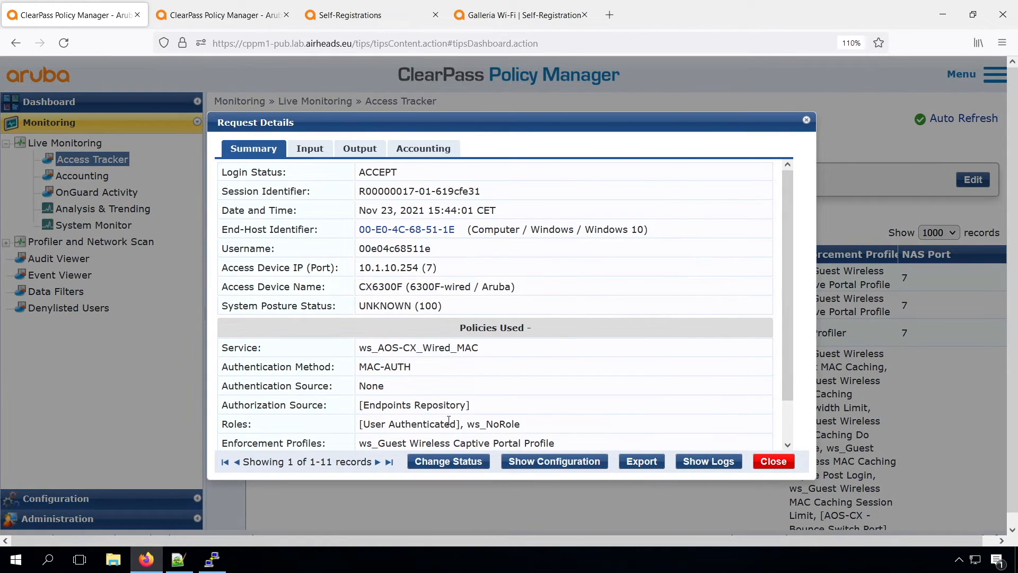
pyautogui.click(365, 150)
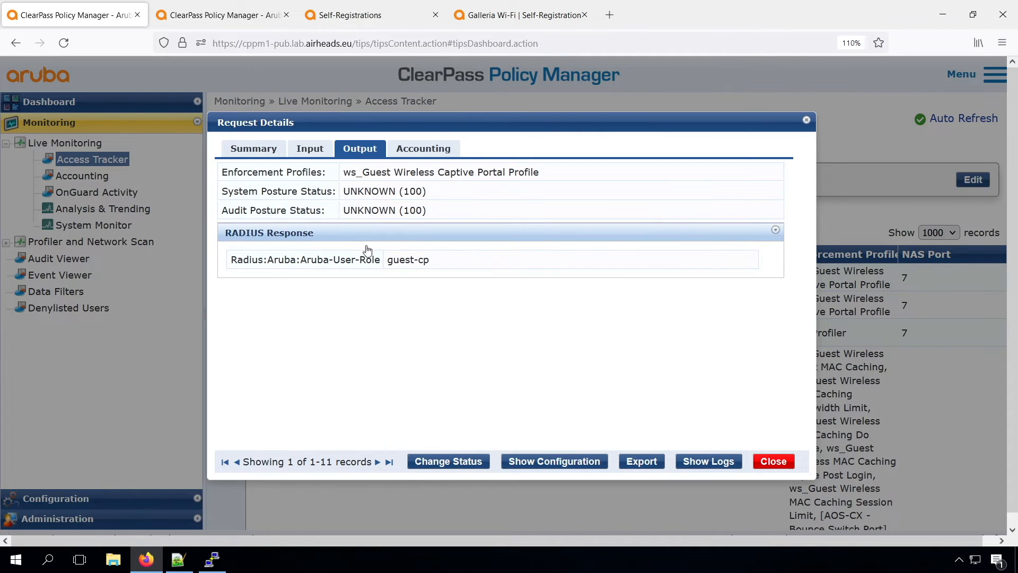
pyautogui.click(766, 461)
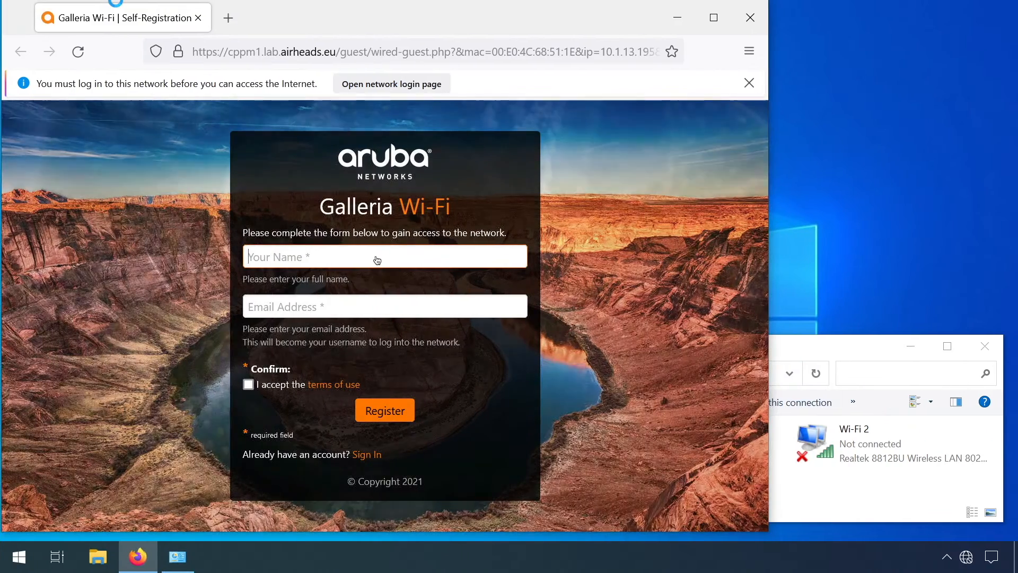
# Step: On the client's Galleria Wi-Fi page, enter the guest's name and e-mail, accept the terms, register the account and log in
pyautogui.click(376, 256)
pyautogui.write('H')
pyautogui.press('Down')
pyautogui.press('Tab')
pyautogui.press('Down')
pyautogui.press('Down')
pyautogui.press('Tab')
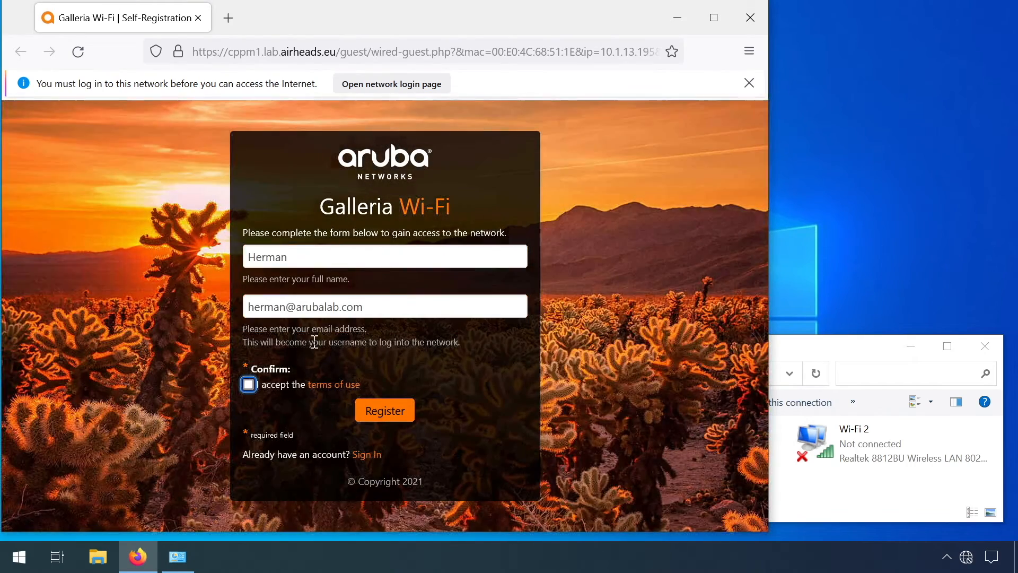
pyautogui.click(250, 386)
pyautogui.click(374, 409)
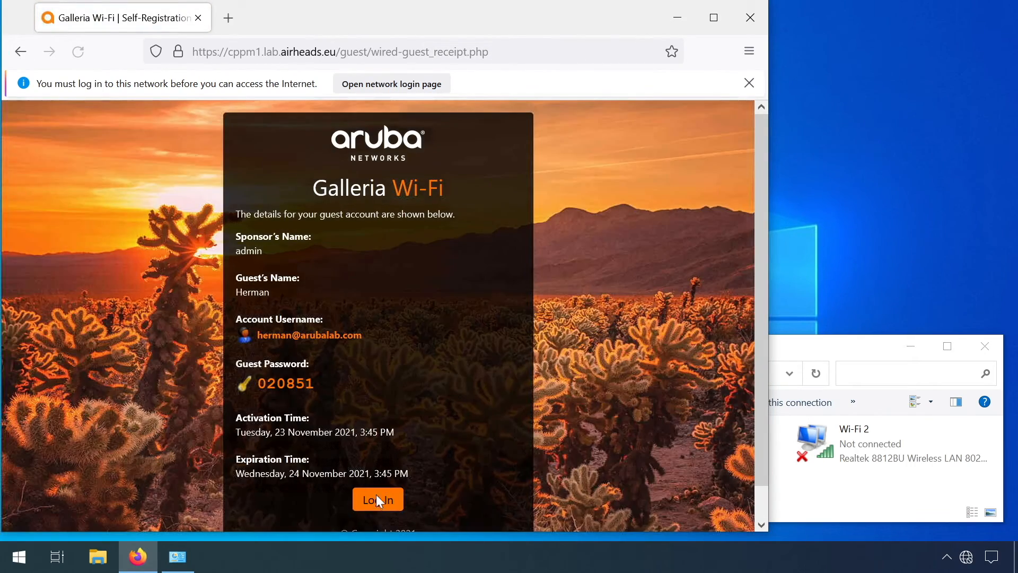
pyautogui.click(376, 500)
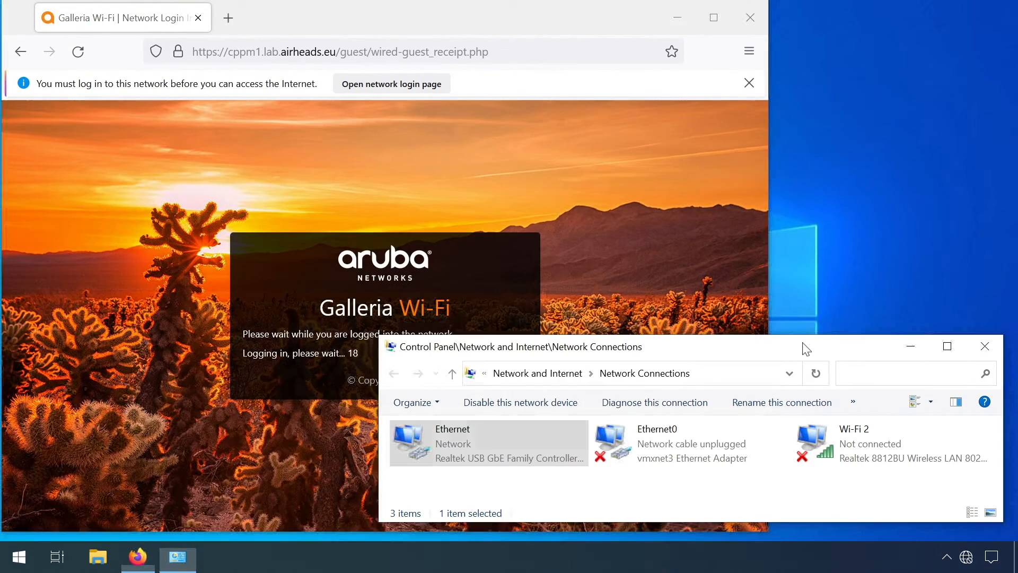
# Step: Switch to Access Tracker and examine the RADIUS, authorization and computed attributes of the newest ws_AOS-CX_Wired_MAC request
pyautogui.click(803, 347)
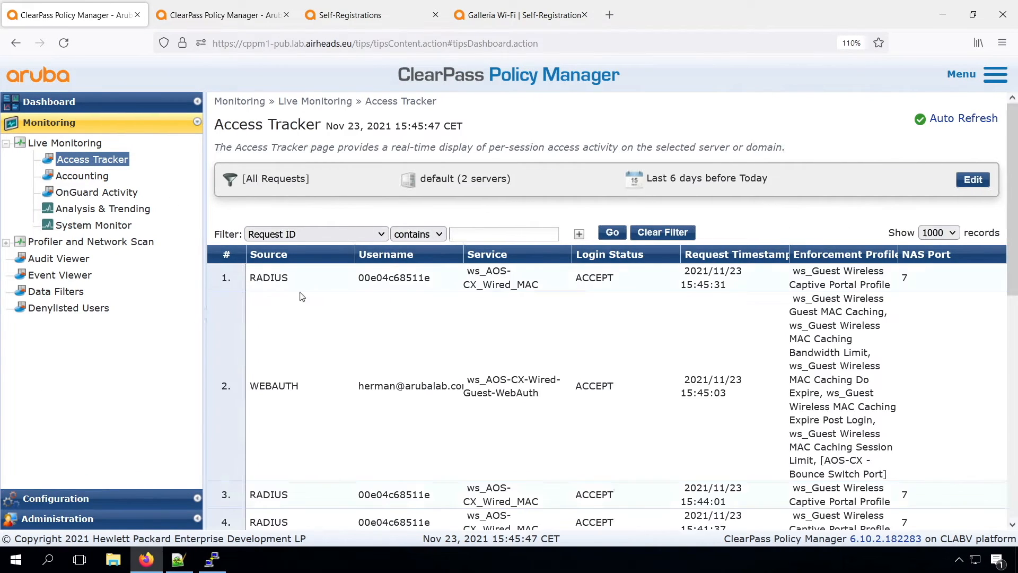
pyautogui.click(391, 280)
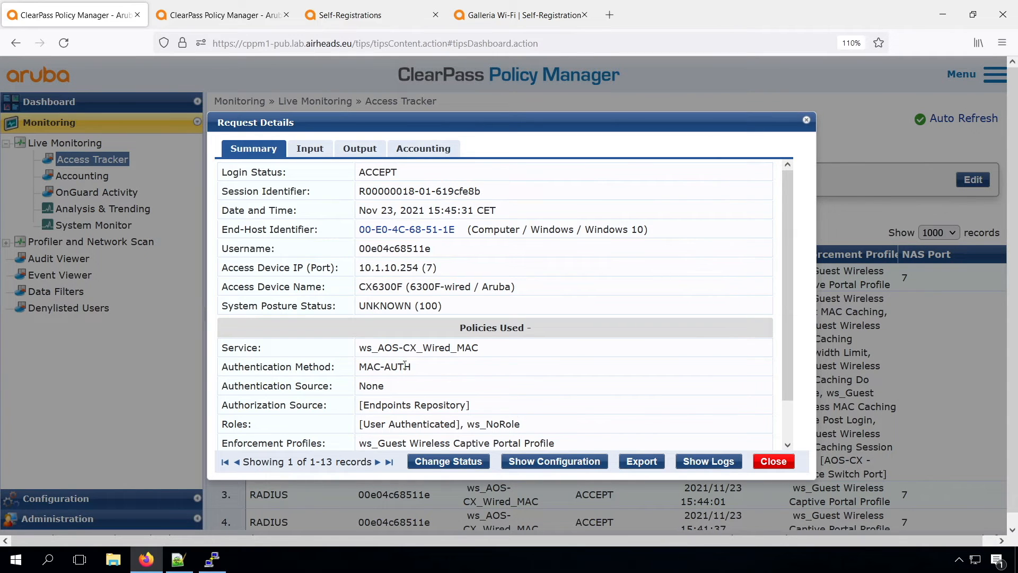
pyautogui.click(310, 150)
pyautogui.click(276, 254)
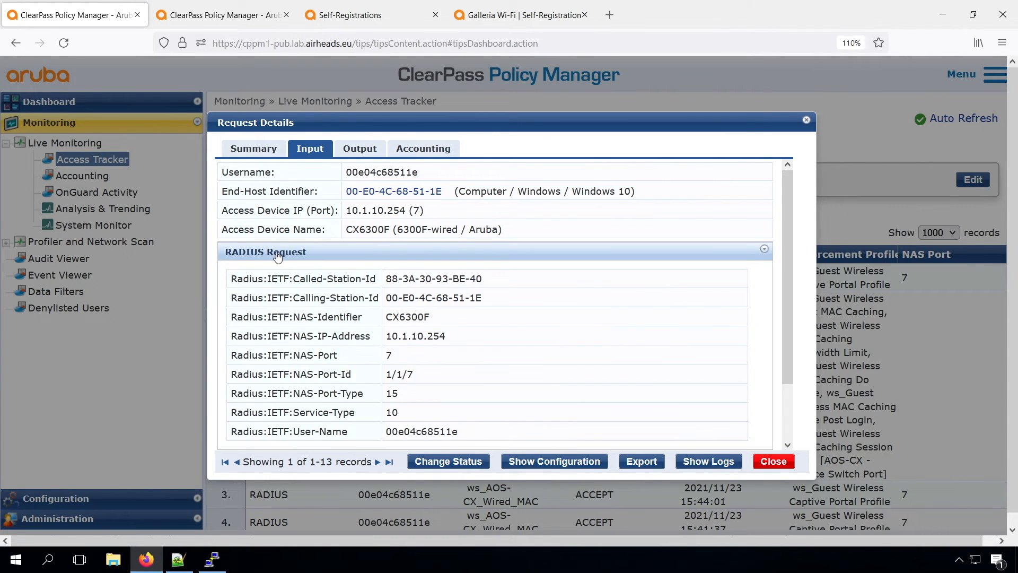
pyautogui.scroll(-2, 680, 444)
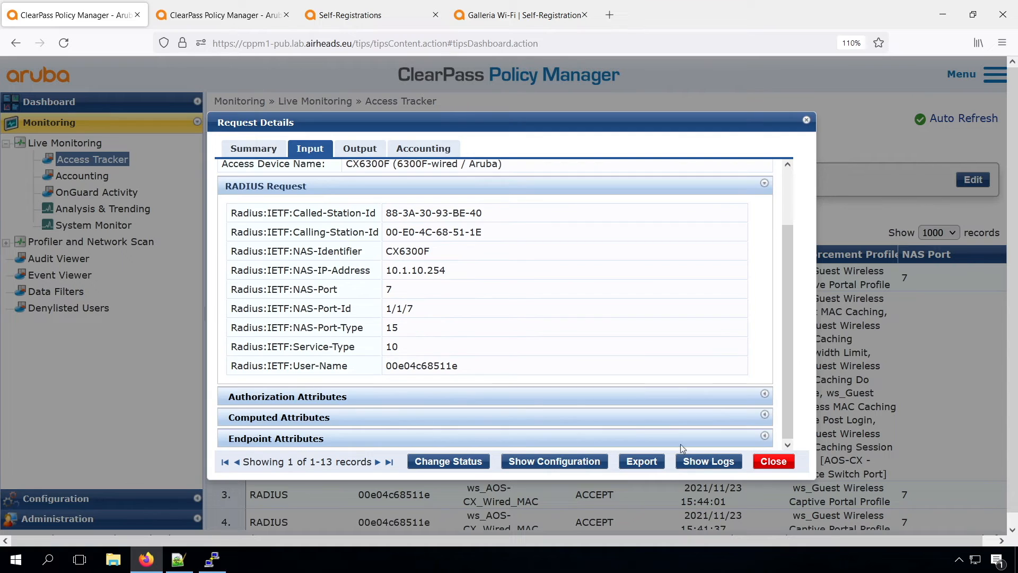
pyautogui.click(334, 399)
pyautogui.moveTo(787, 300); pyautogui.dragTo(796, 411)
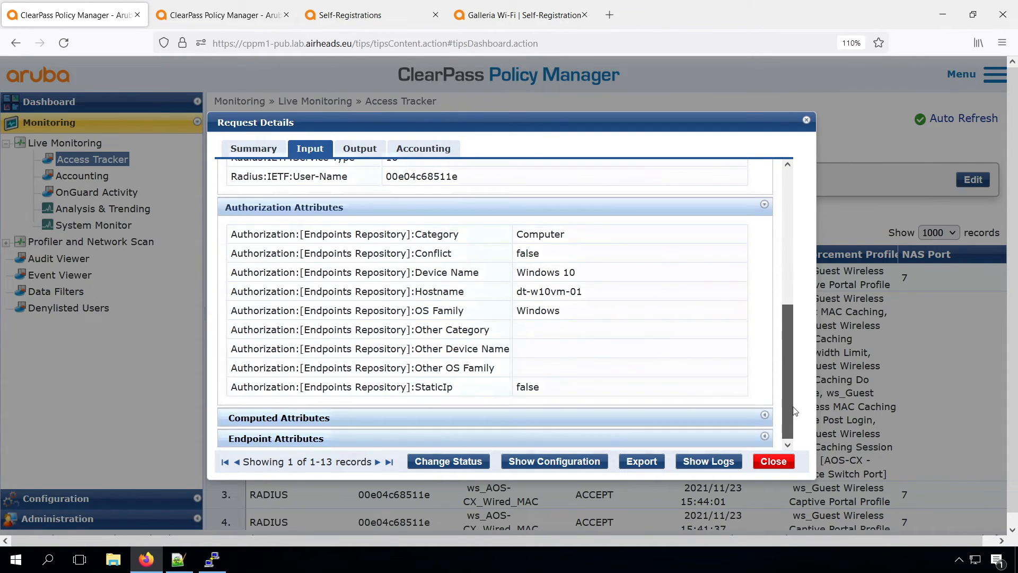
pyautogui.click(344, 418)
pyautogui.moveTo(787, 283); pyautogui.dragTo(796, 436)
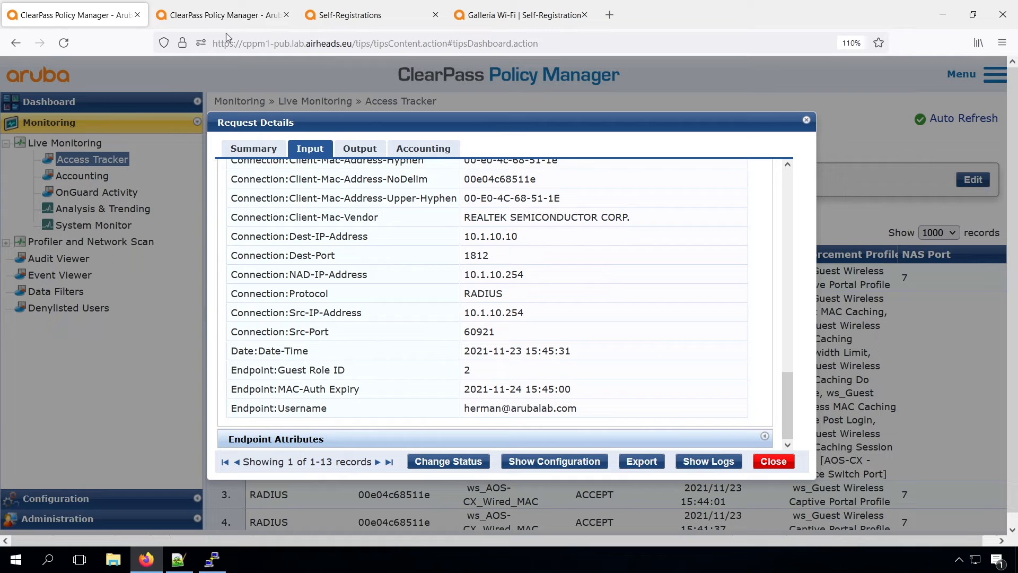
# Step: Compare the ws_AOS-CX_Wired_MAC service's role mapping rules with the request's authorization attributes, and close the request details
pyautogui.click(231, 20)
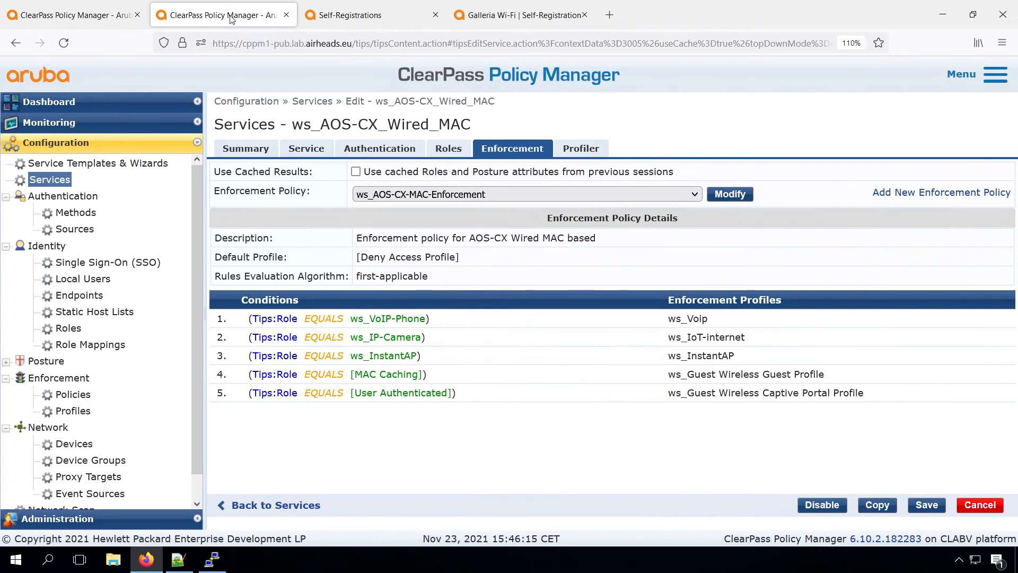
pyautogui.click(447, 149)
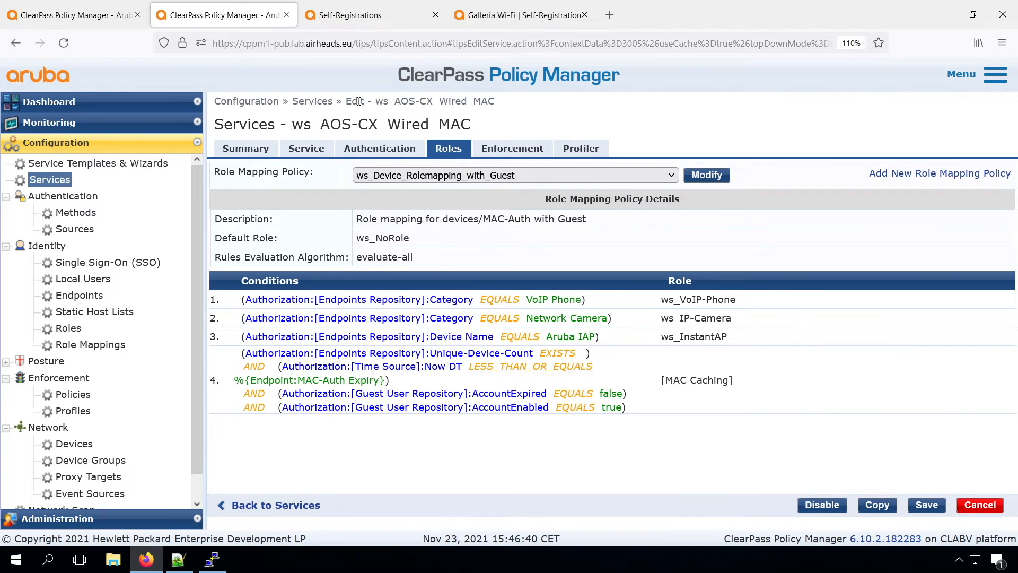
pyautogui.hotkey('ctrl', 'pageup')
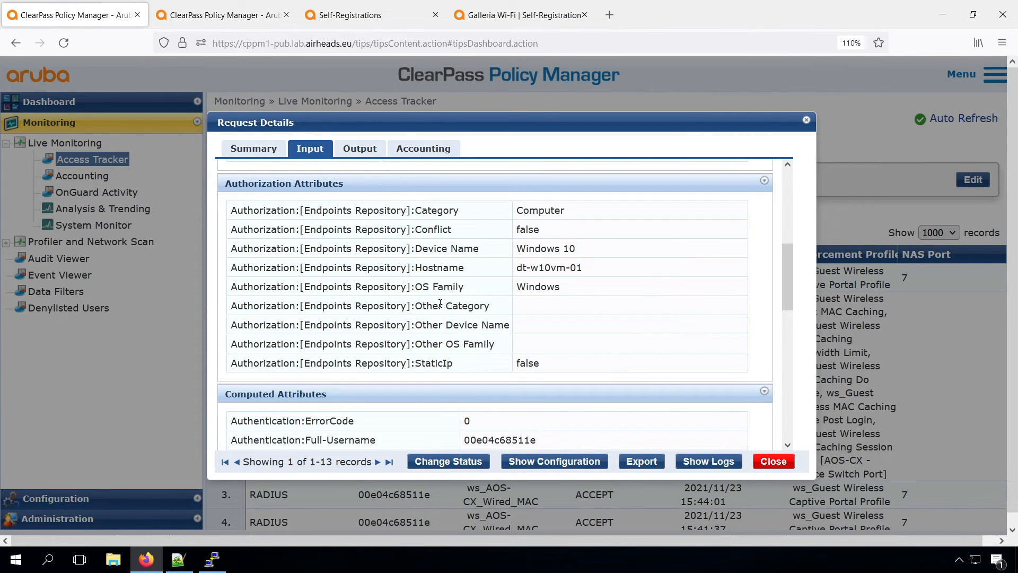
pyautogui.click(774, 462)
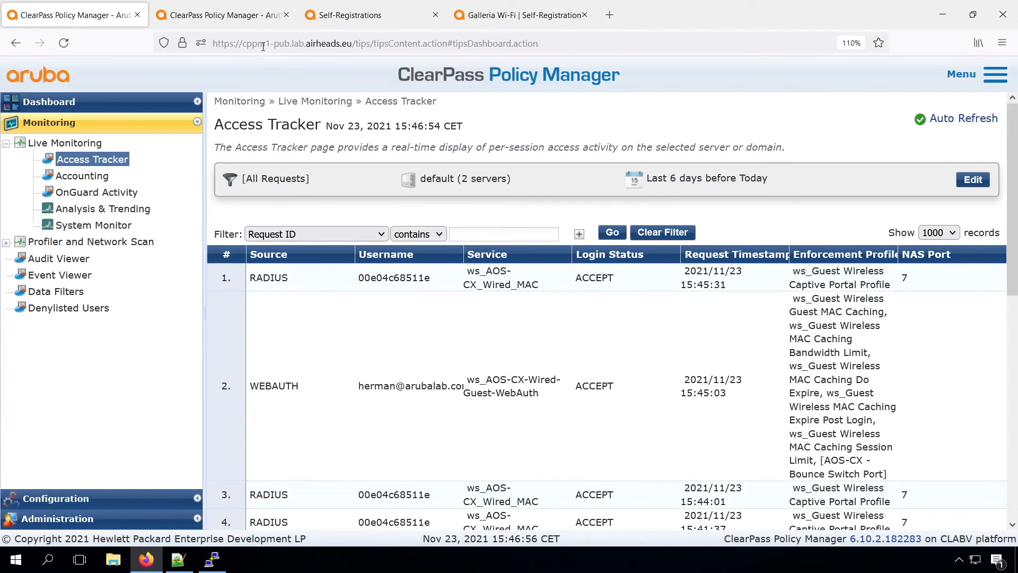
# Step: Enable the Authorization option on the ws_AOS-CX_Wired_MAC service
pyautogui.click(227, 7)
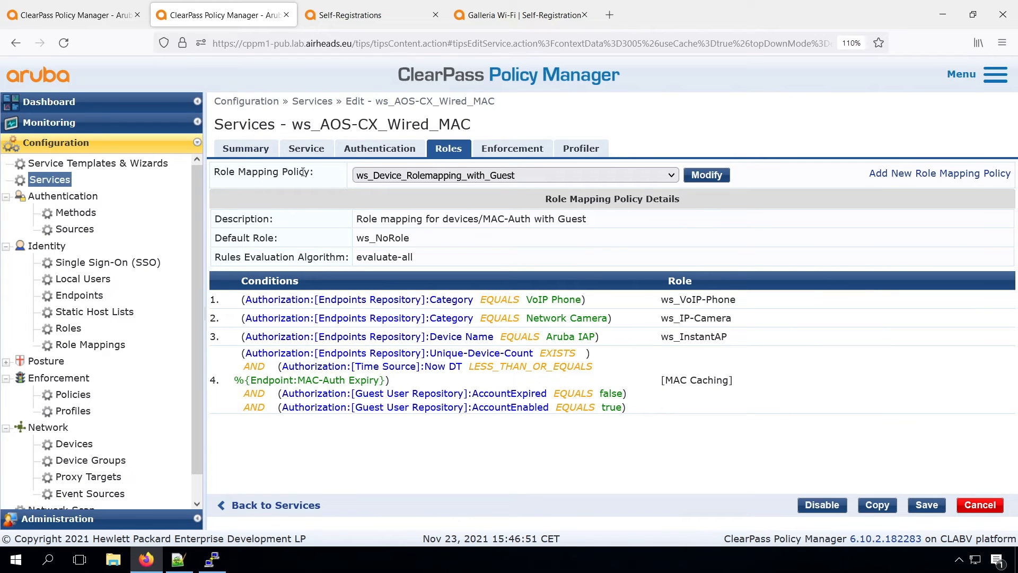
pyautogui.click(268, 154)
pyautogui.click(301, 148)
pyautogui.click(355, 293)
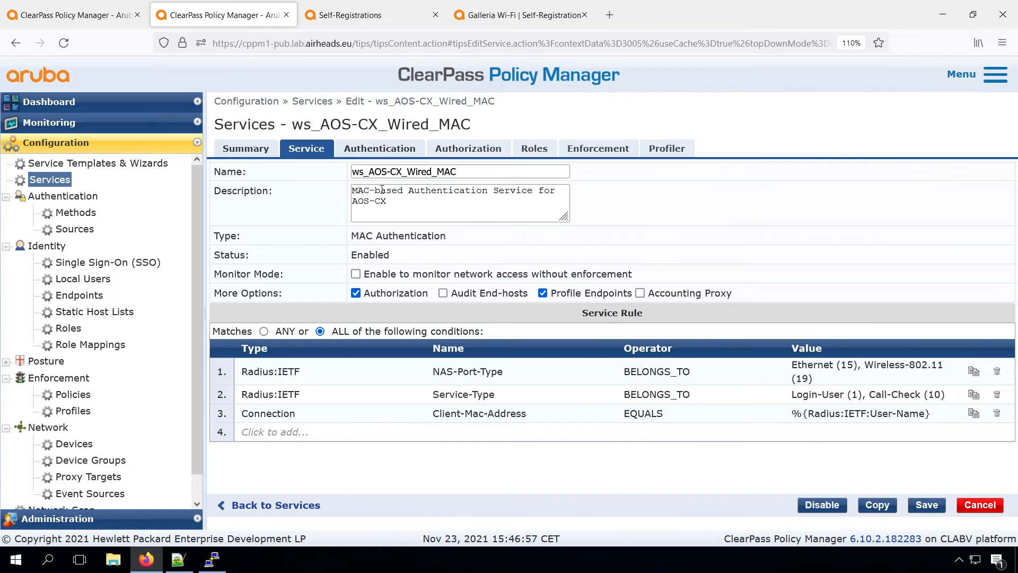
# Step: Add [Time Source] and [Guest User Repository] as additional authorization sources for the service and save it
pyautogui.click(382, 149)
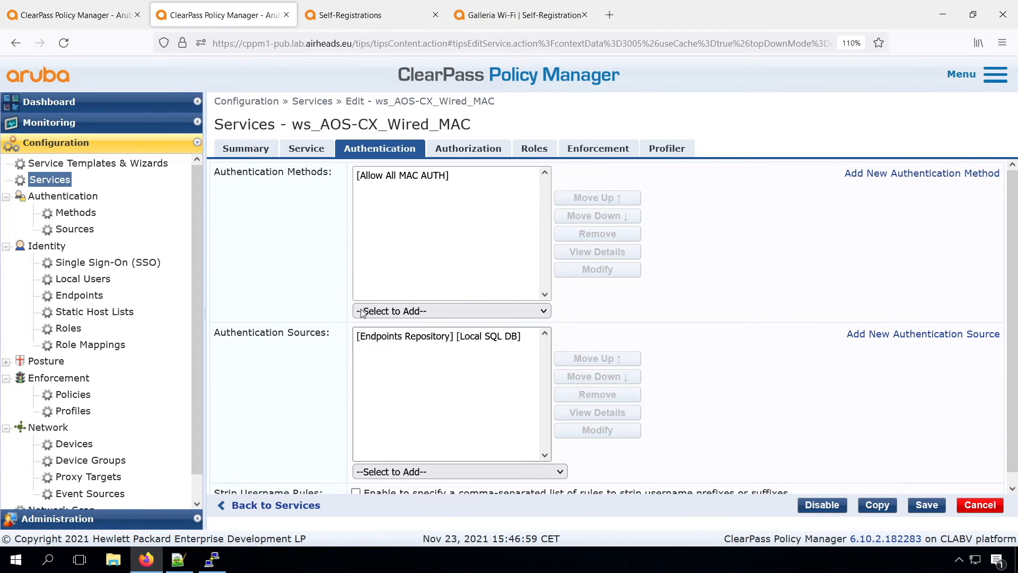
pyautogui.click(469, 149)
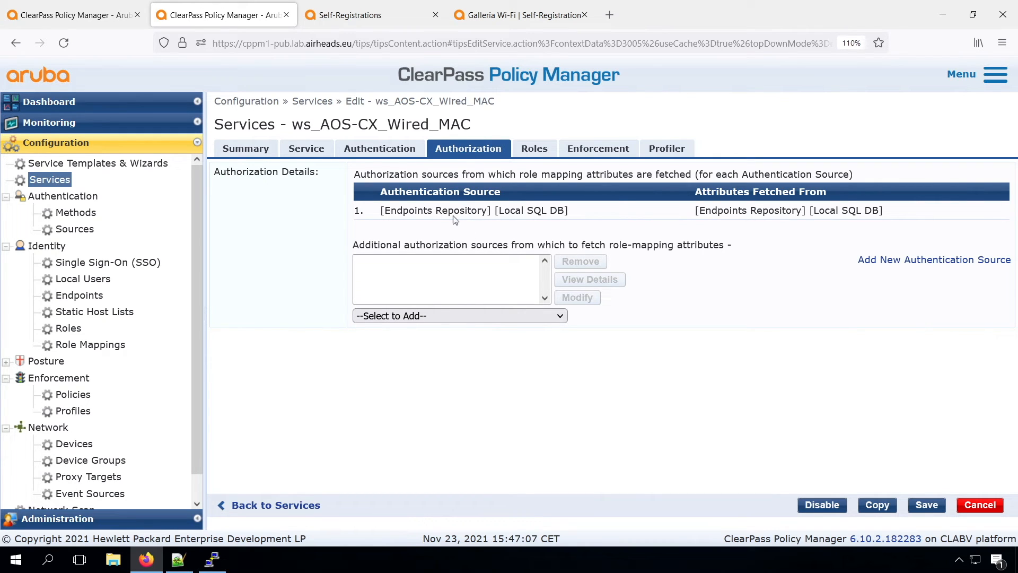
pyautogui.click(436, 316)
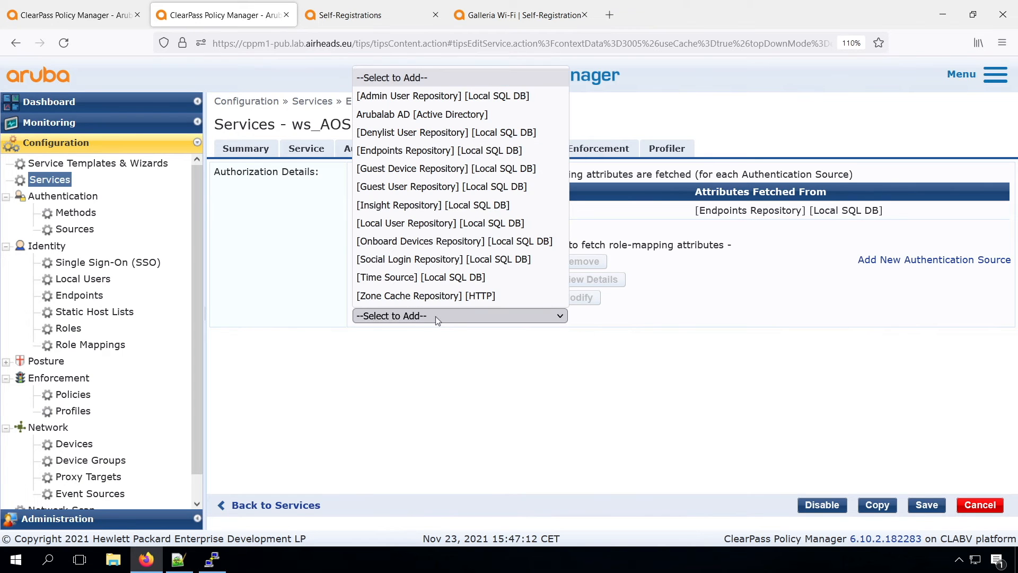
pyautogui.click(423, 277)
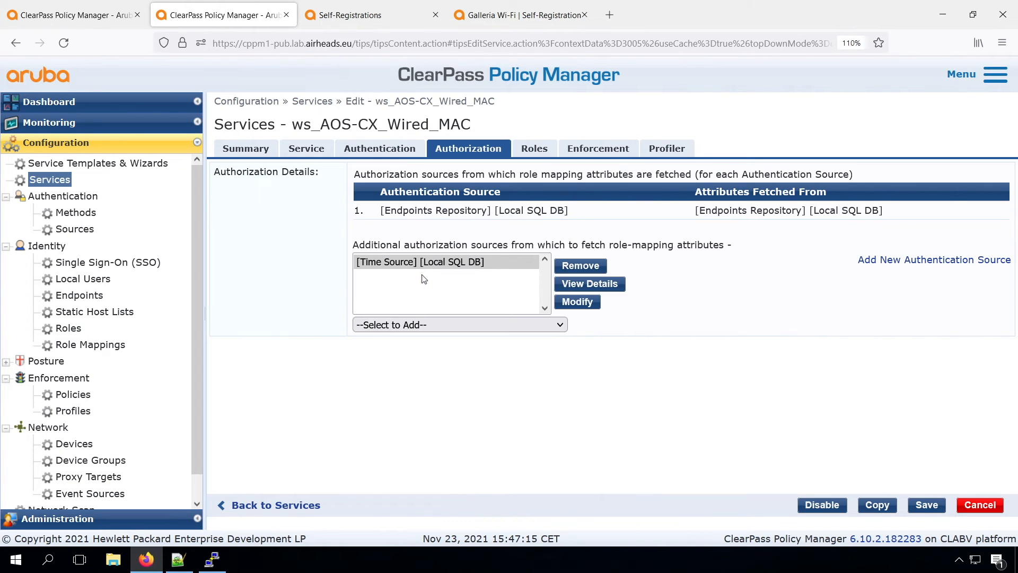
pyautogui.click(426, 325)
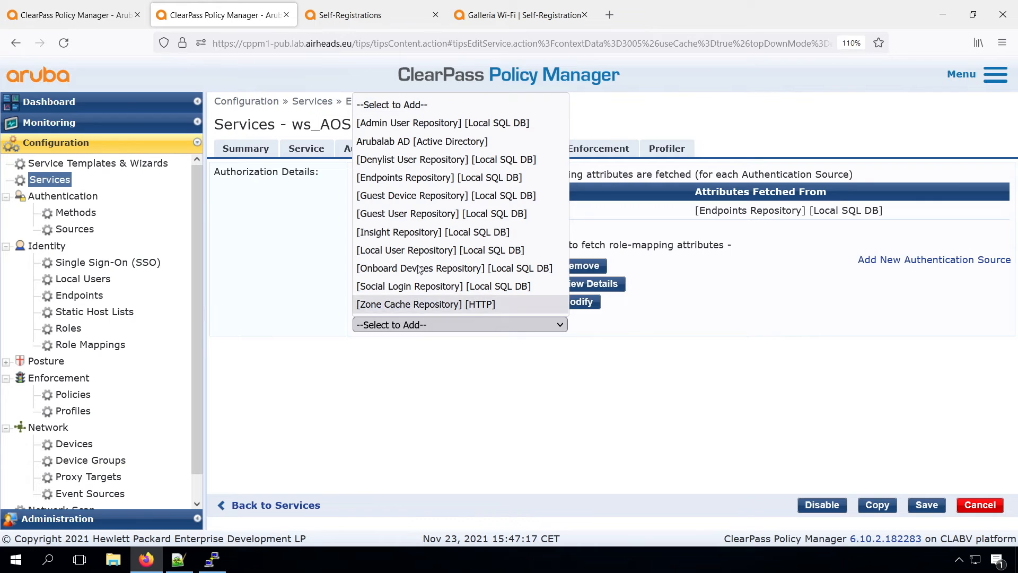
pyautogui.click(412, 213)
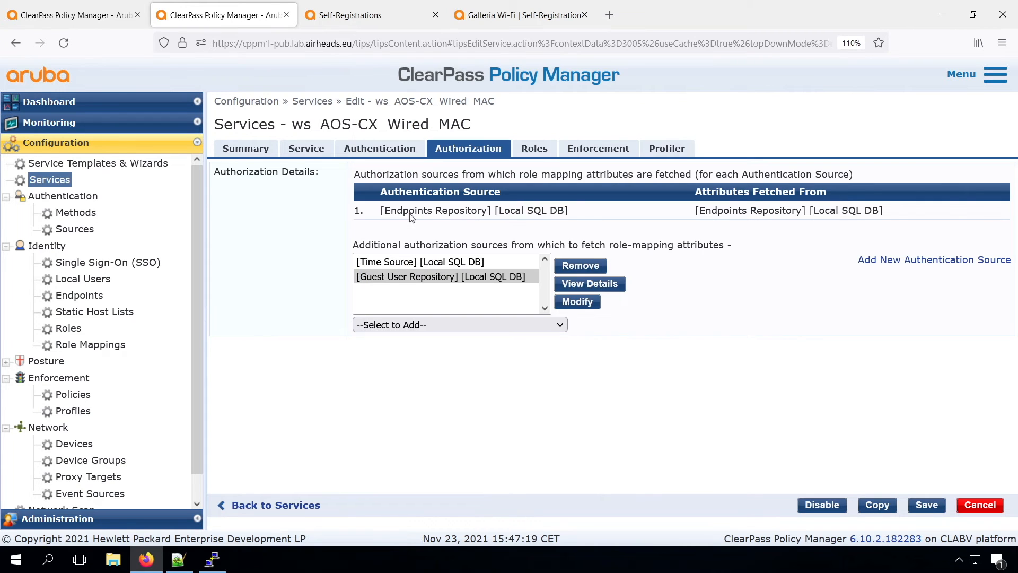
pyautogui.click(927, 505)
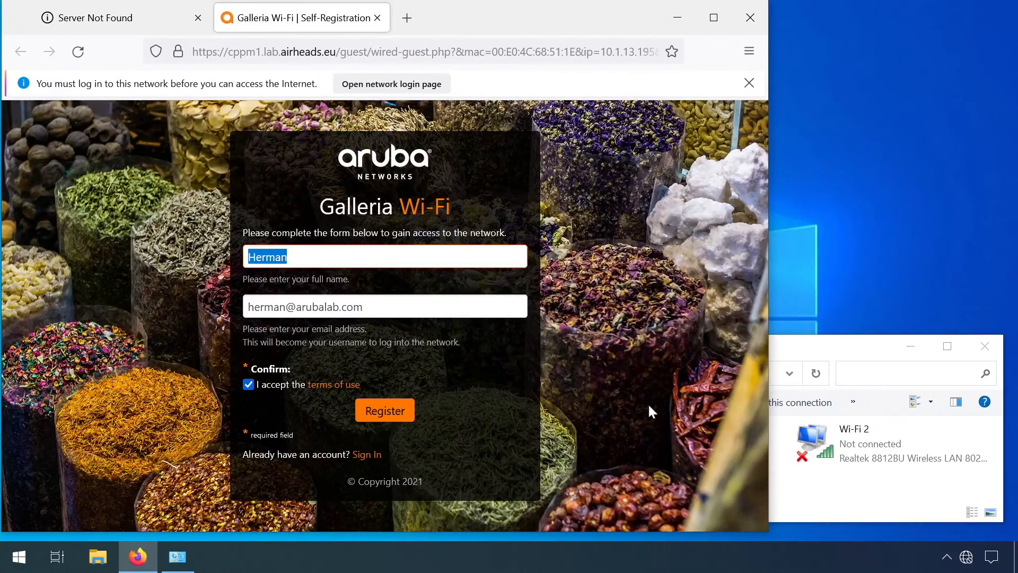
# Step: Register the guest account again on the client's Galleria Wi-Fi page
pyautogui.click(382, 412)
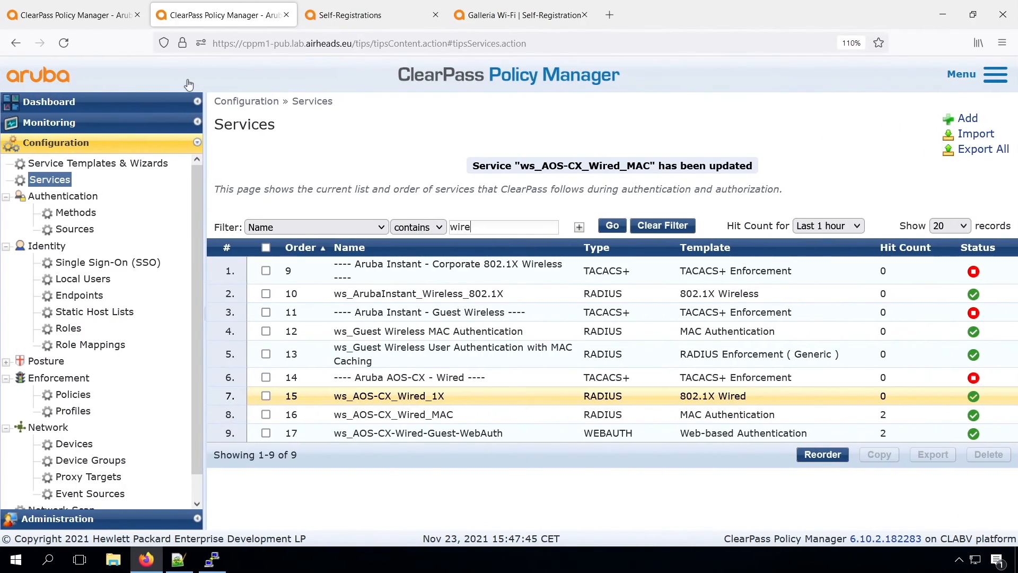
# Step: In ClearPass Guest, save the Airheads Guest Access - Wired self-registration with a login delay of 30 seconds
pyautogui.click(368, 13)
pyautogui.click(253, 284)
pyautogui.click(657, 517)
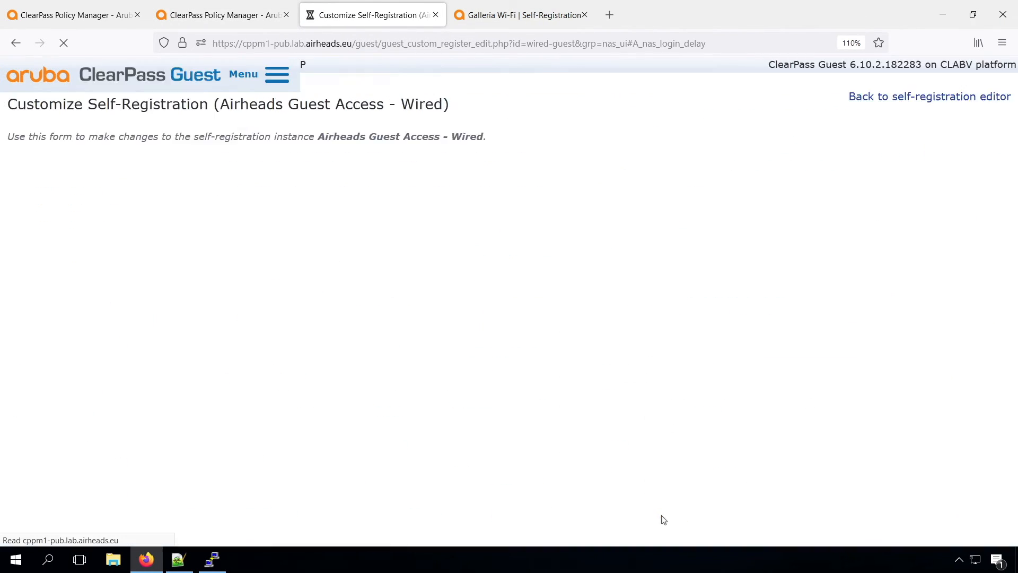
pyautogui.scroll(-4, 1013, 391)
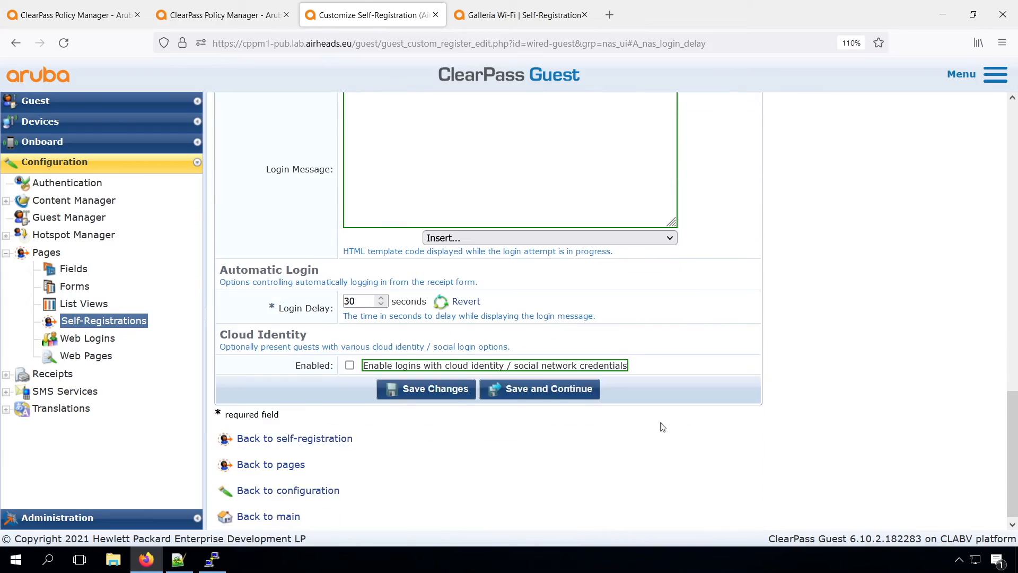
pyautogui.click(444, 388)
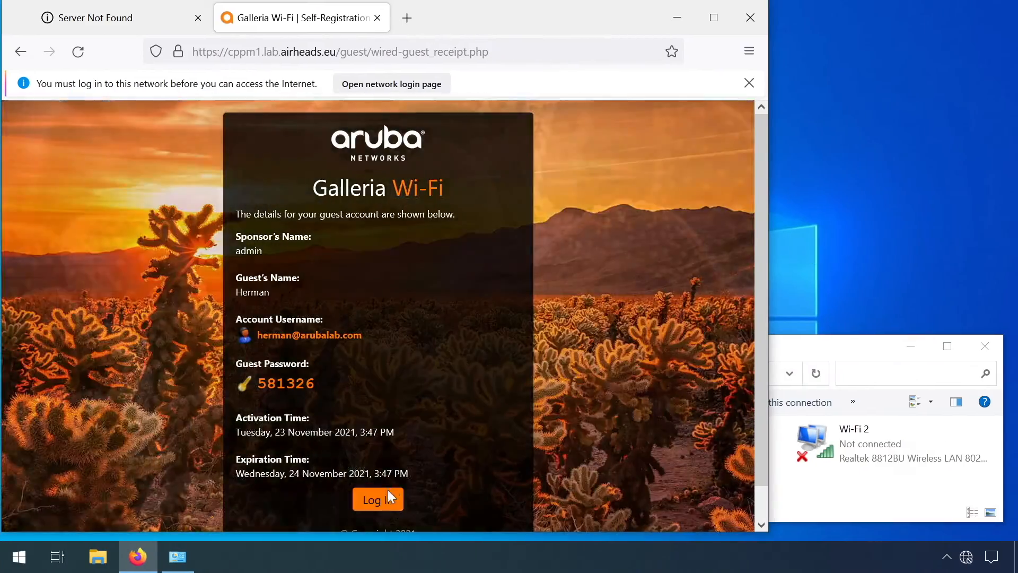
# Step: Log in on the client with the registered guest account and bring the Network Connections window forward
pyautogui.click(384, 494)
pyautogui.click(855, 348)
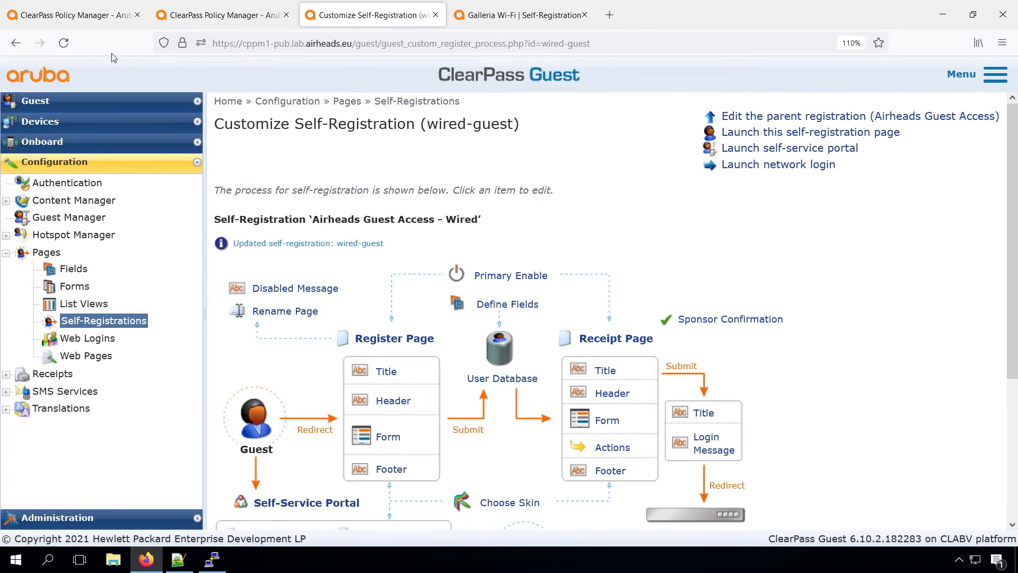
# Step: Return to Access Tracker and check the roles assigned in the newest ws_AOS-CX_Wired_MAC request
pyautogui.click(98, 16)
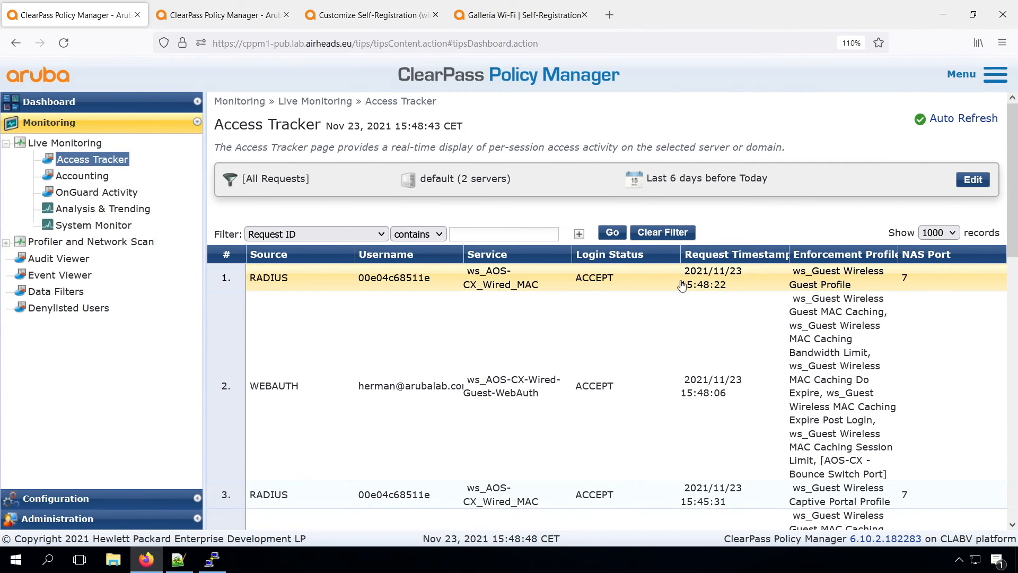
pyautogui.click(400, 282)
pyautogui.moveTo(360, 425); pyautogui.dragTo(434, 423)
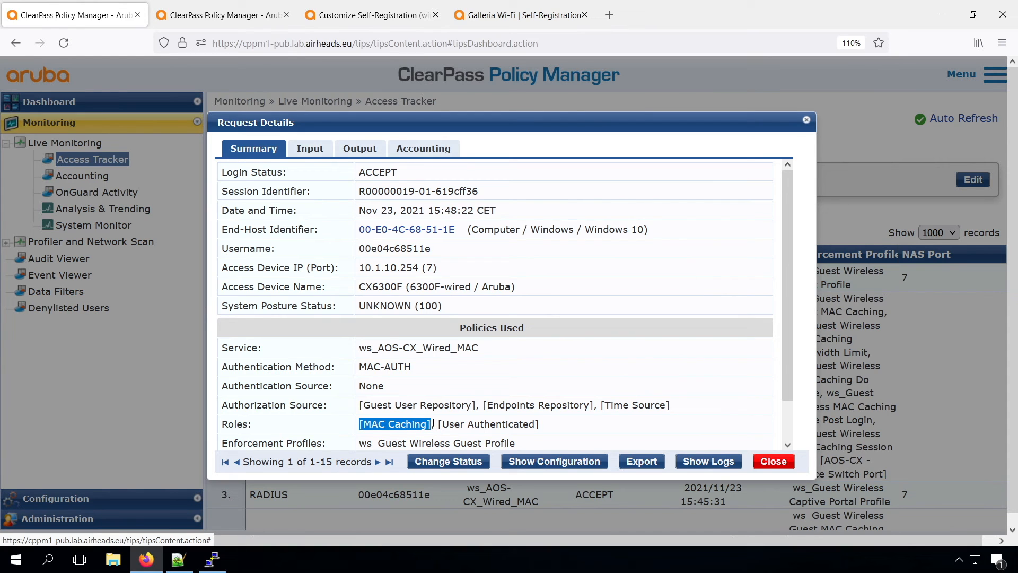